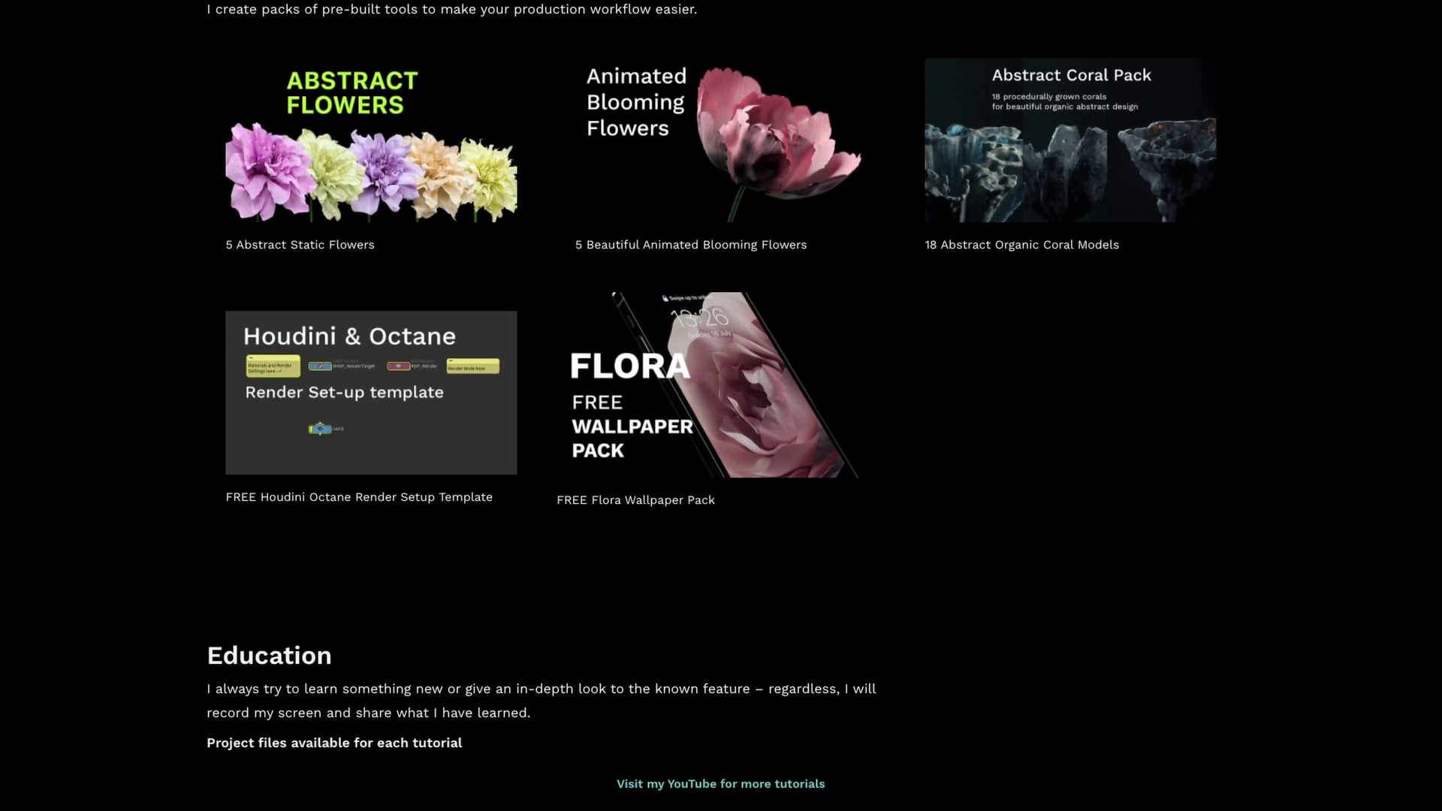
scroll(719, 405, down, 4)
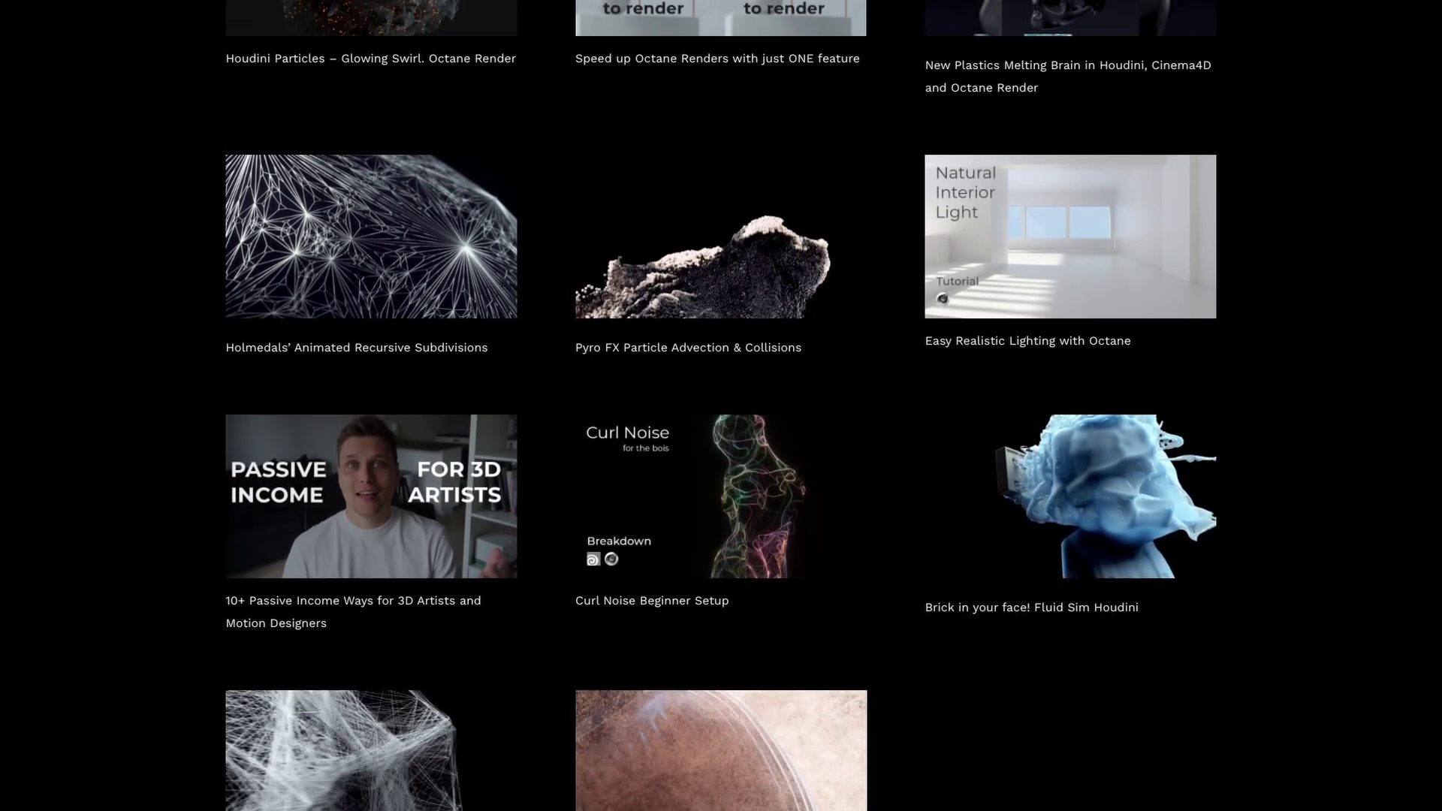
scroll(719, 406, down, 3)
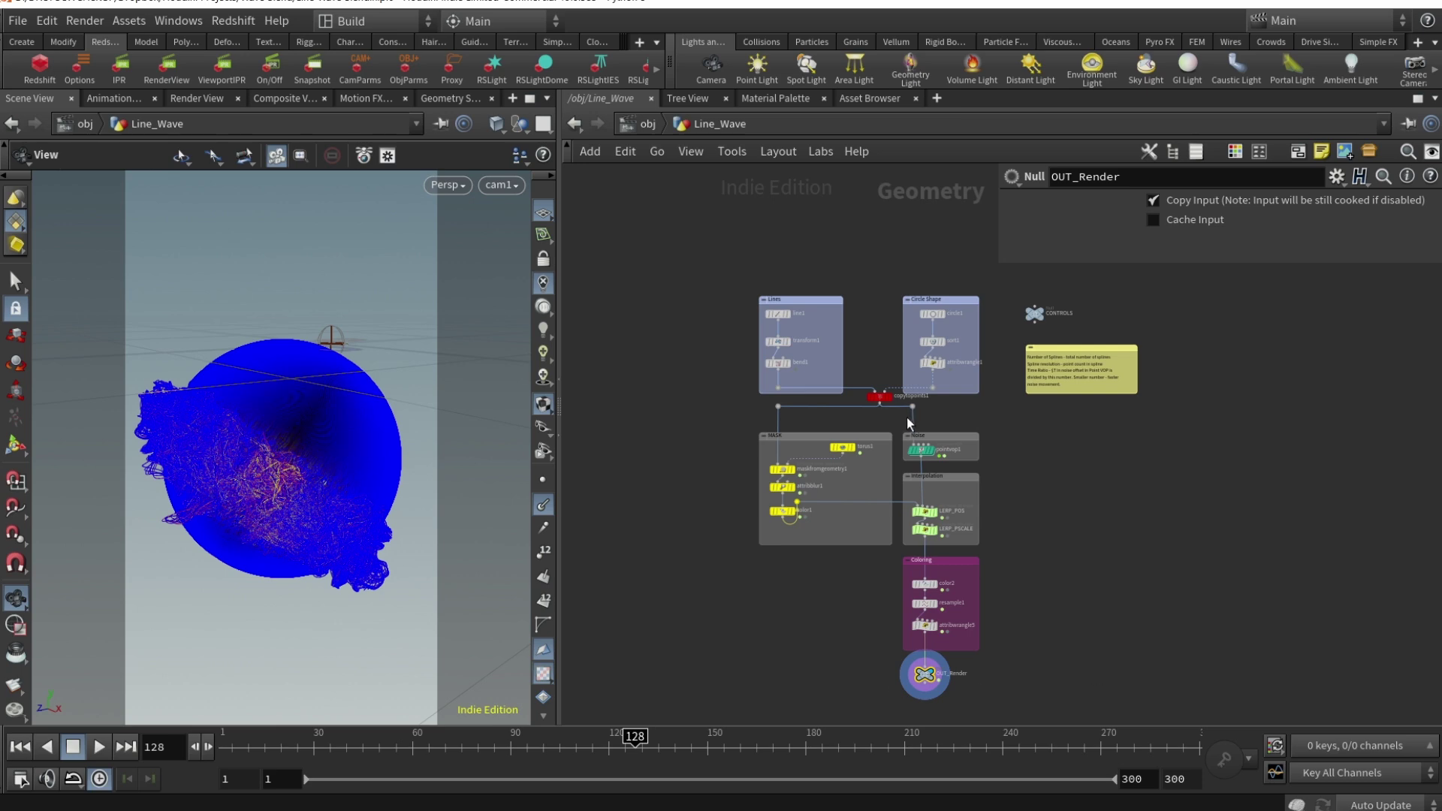
Step: Drag the wire dot below copytopoints1 right so the wire into pointvop1 runs straight
scroll(910, 417, up, 6)
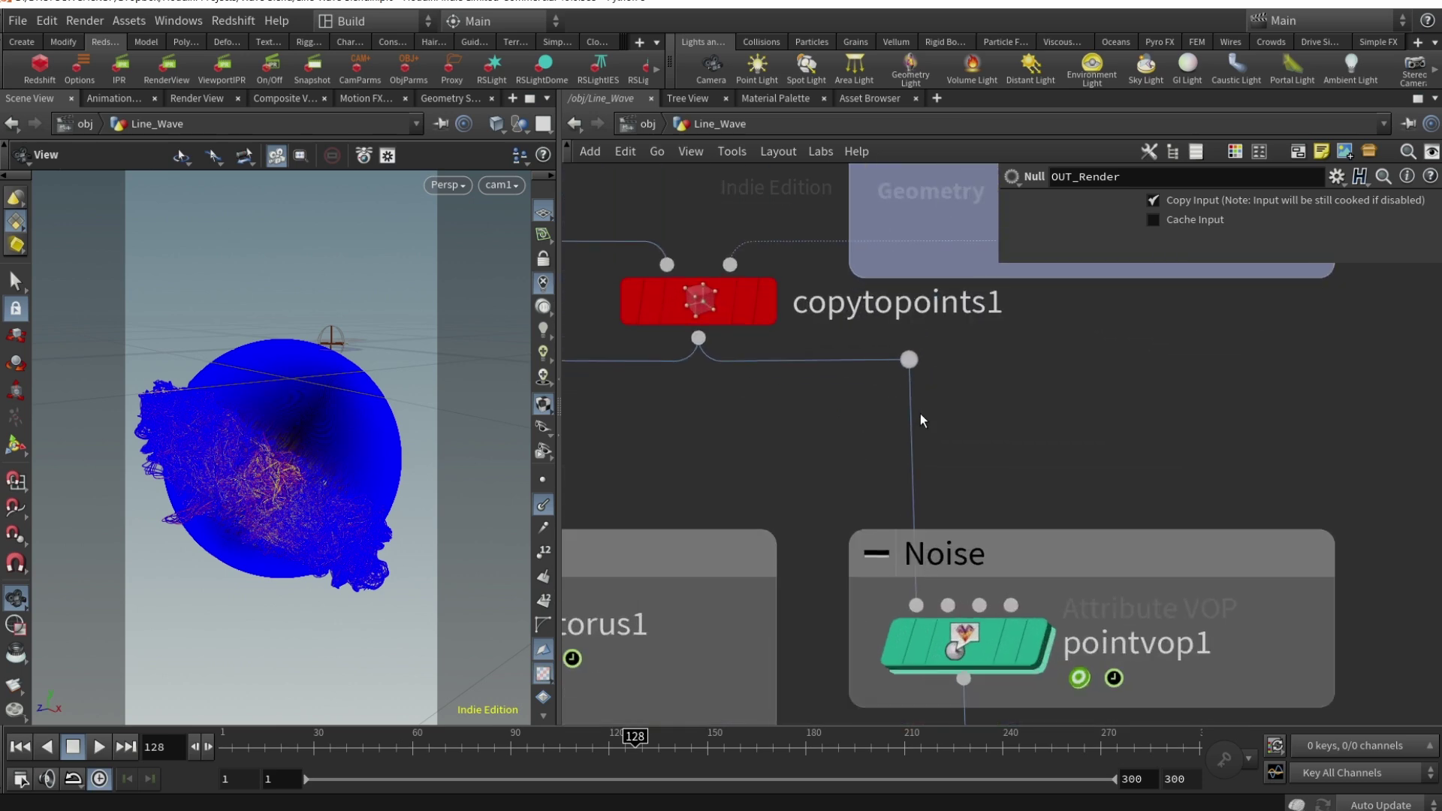
drag(907, 363, 917, 367)
scroll(938, 383, down, 5)
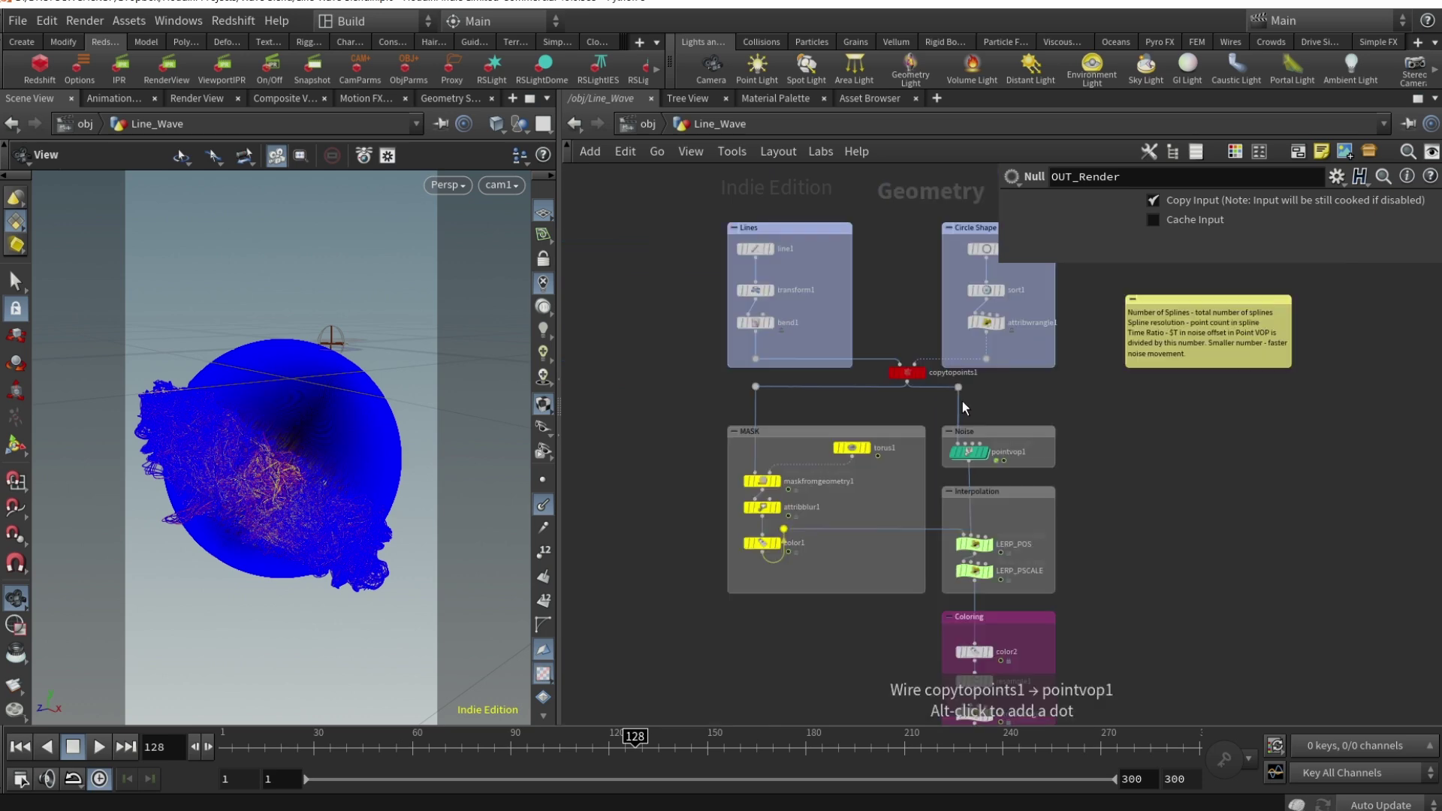
scroll(963, 406, up, 4)
scroll(979, 398, down, 2)
scroll(1080, 413, down, 3)
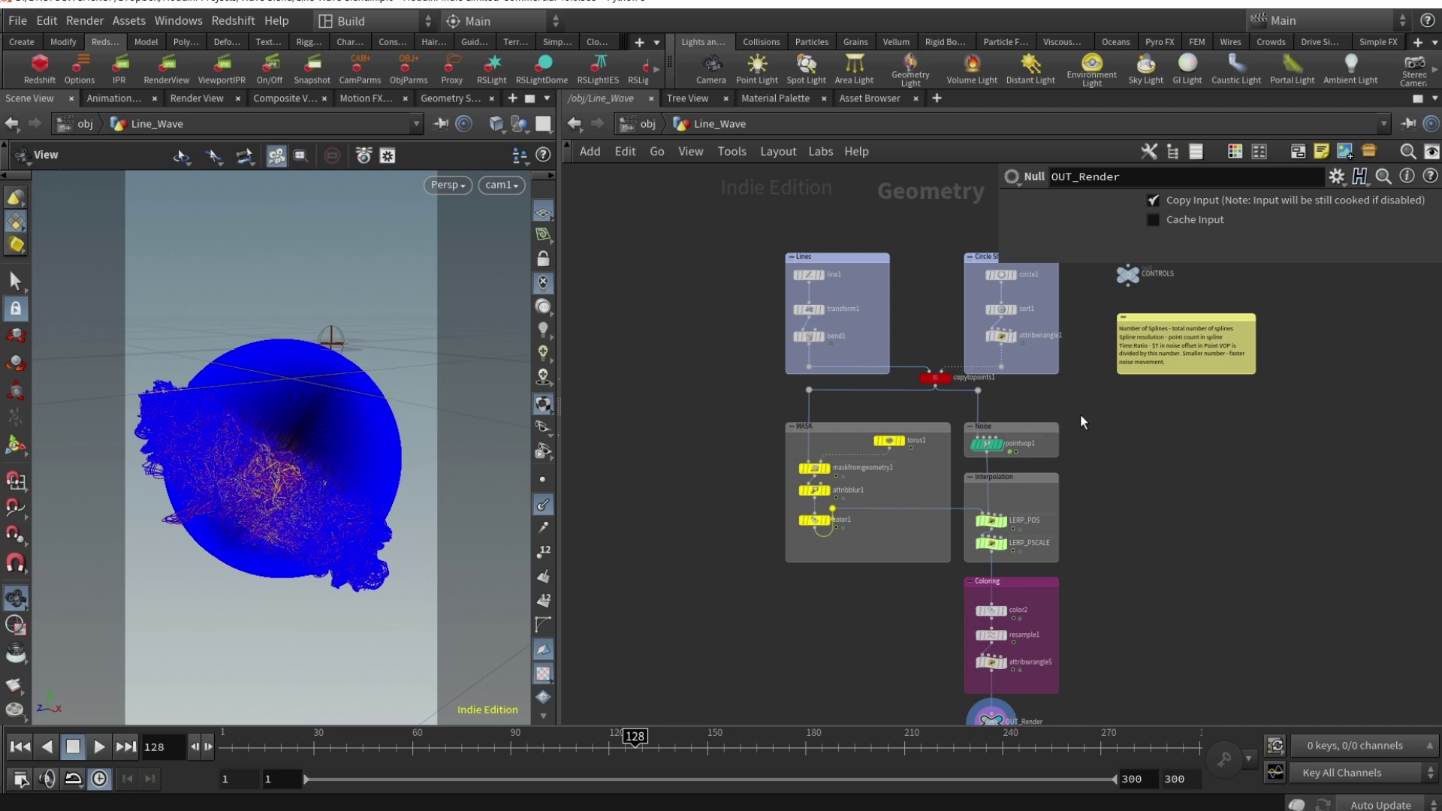
scroll(1023, 457, up, 3)
scroll(1018, 461, down, 3)
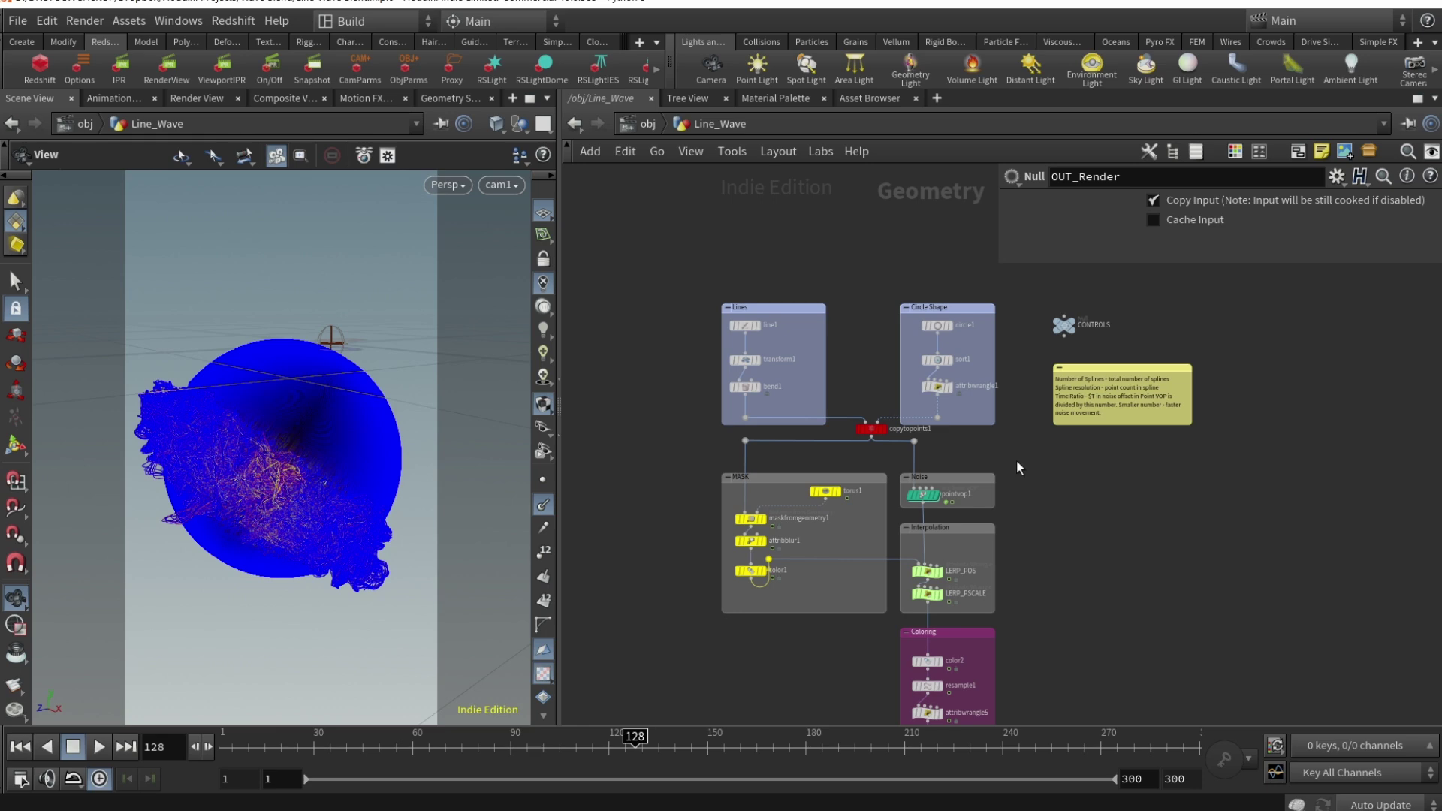
Step: Move the sticky note beside CONTROLS and display circle1's output with its parameters
scroll(1019, 464, up, 6)
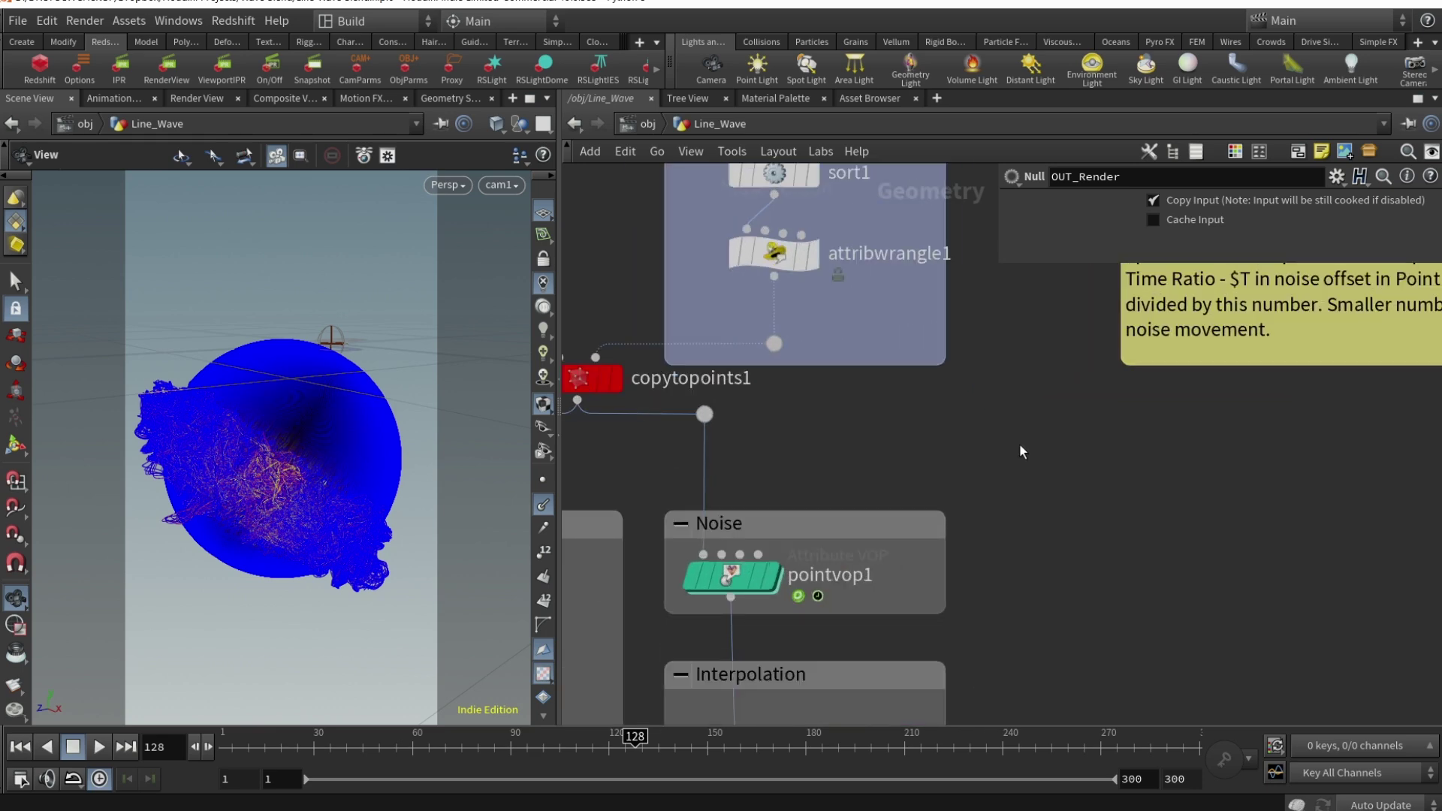
scroll(1019, 443, down, 6)
scroll(1023, 443, up, 3)
scroll(1028, 435, down, 4)
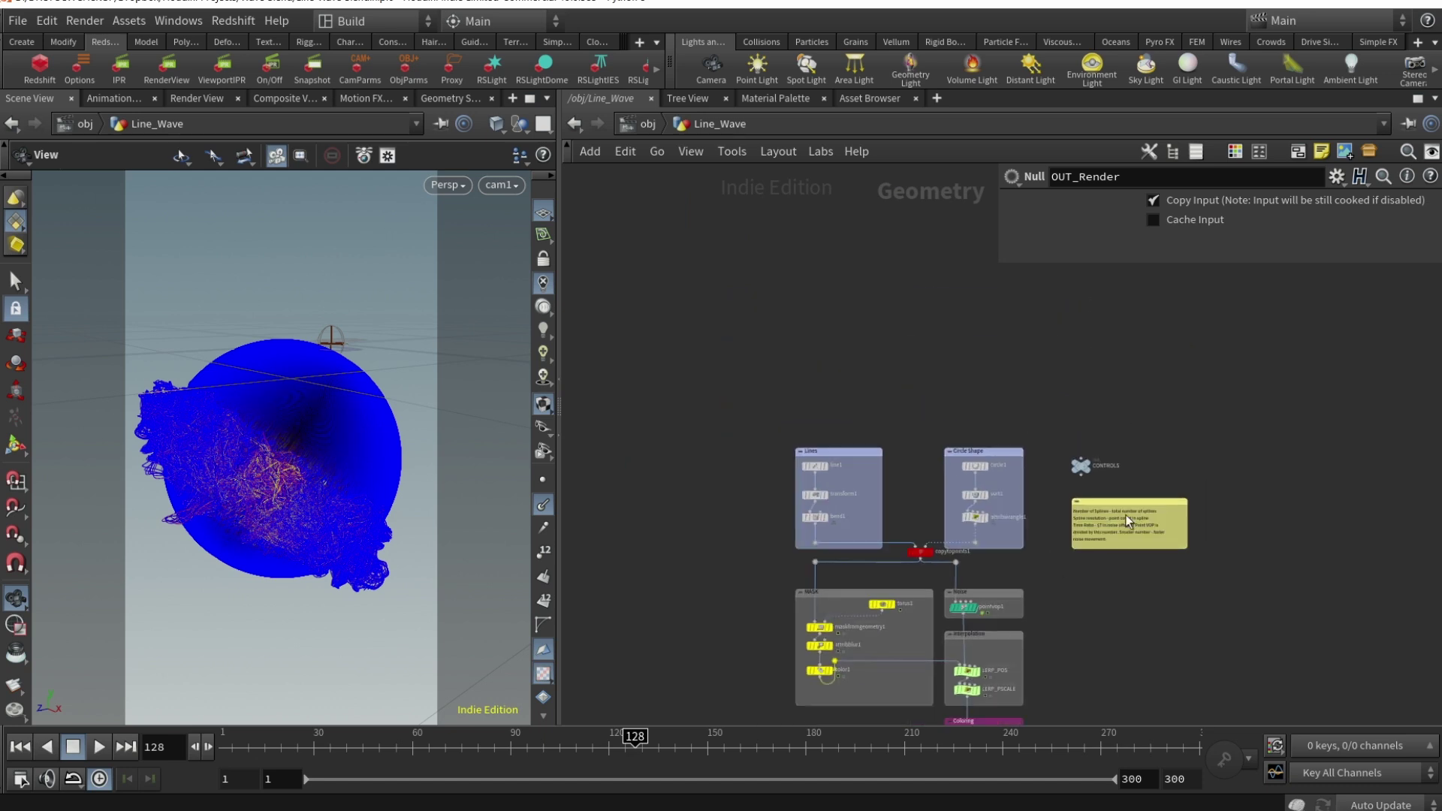
drag(1118, 498, 1192, 448)
scroll(1029, 480, up, 5)
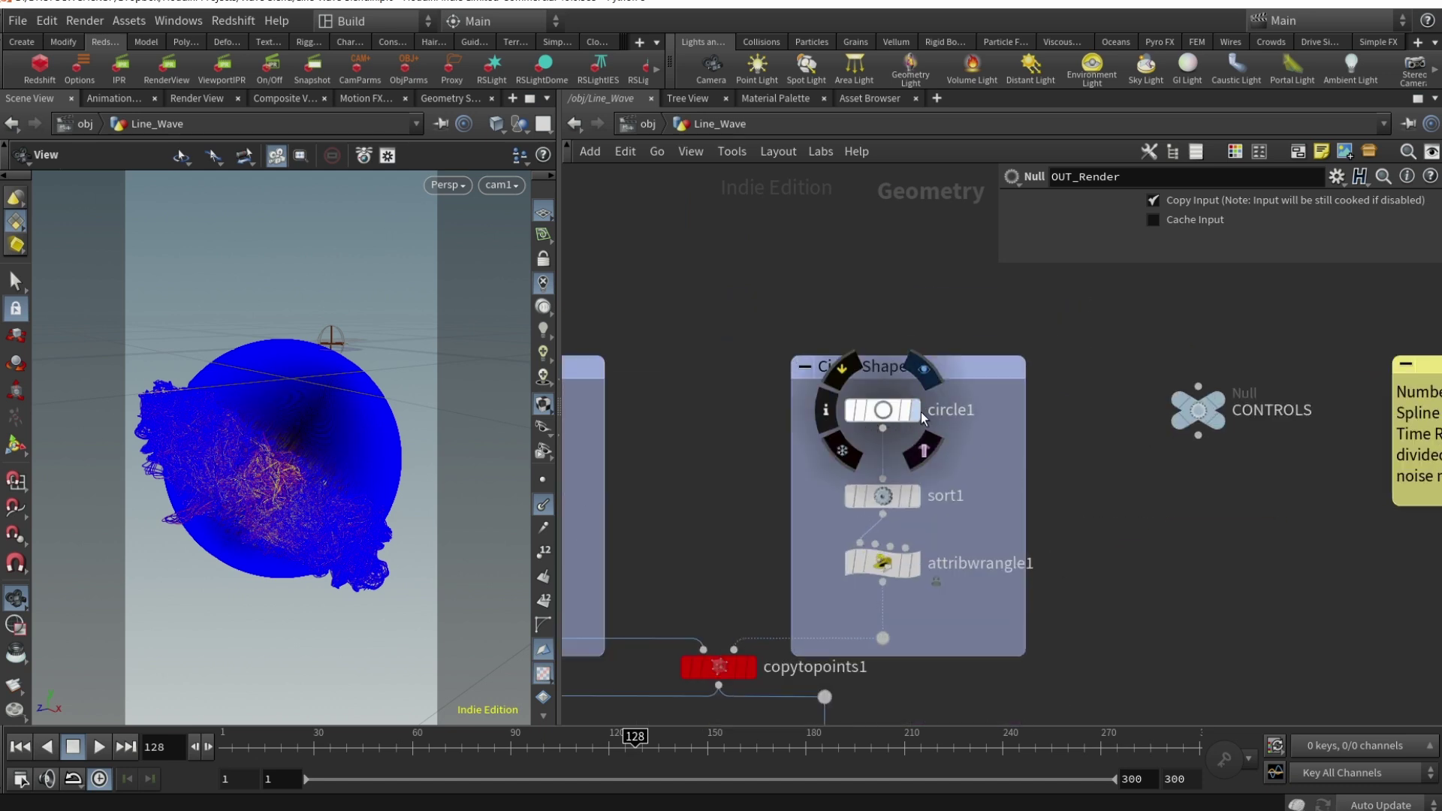
click(915, 410)
click(883, 409)
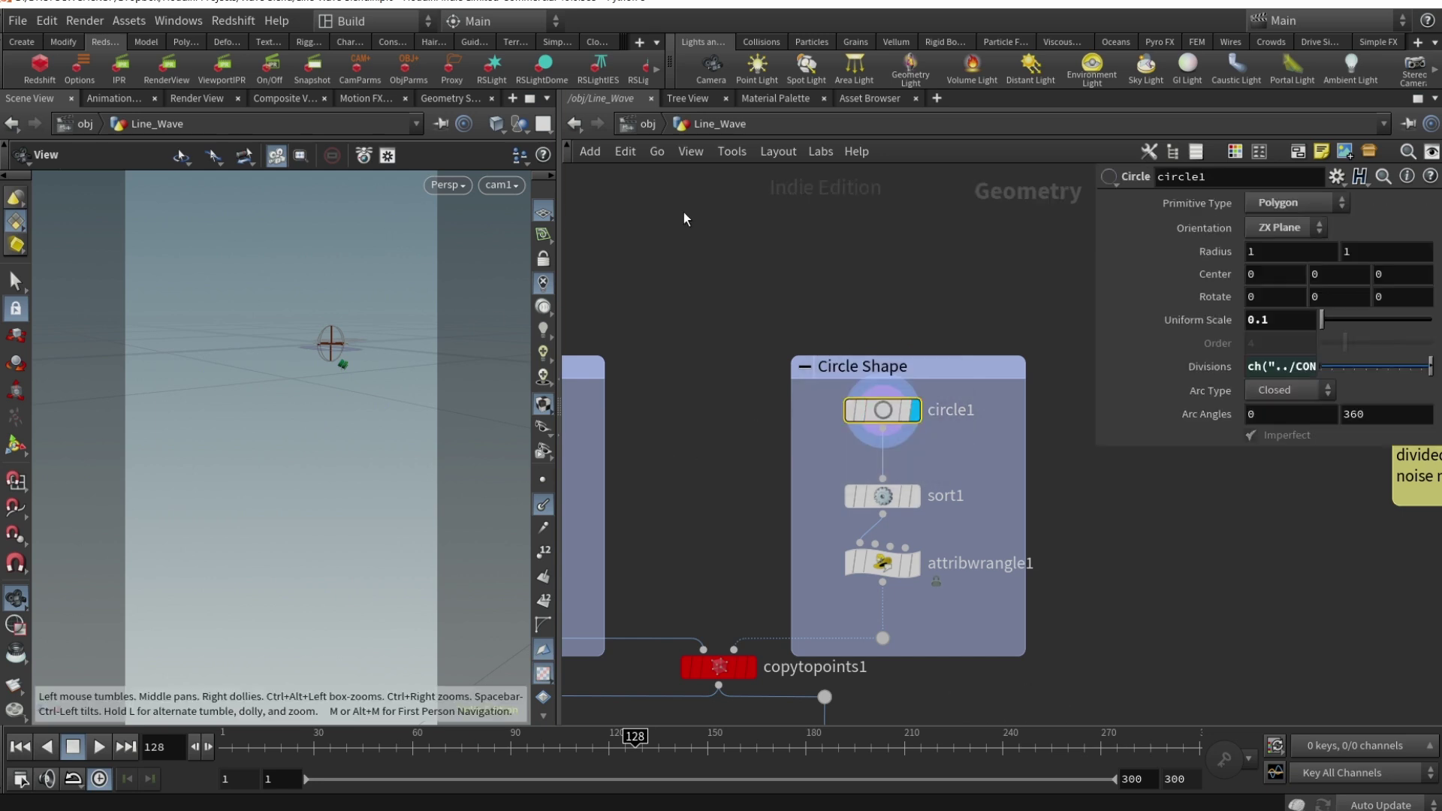
Step: At /obj, copy the Line_Wave object and paste it as Line_Wave1
click(648, 124)
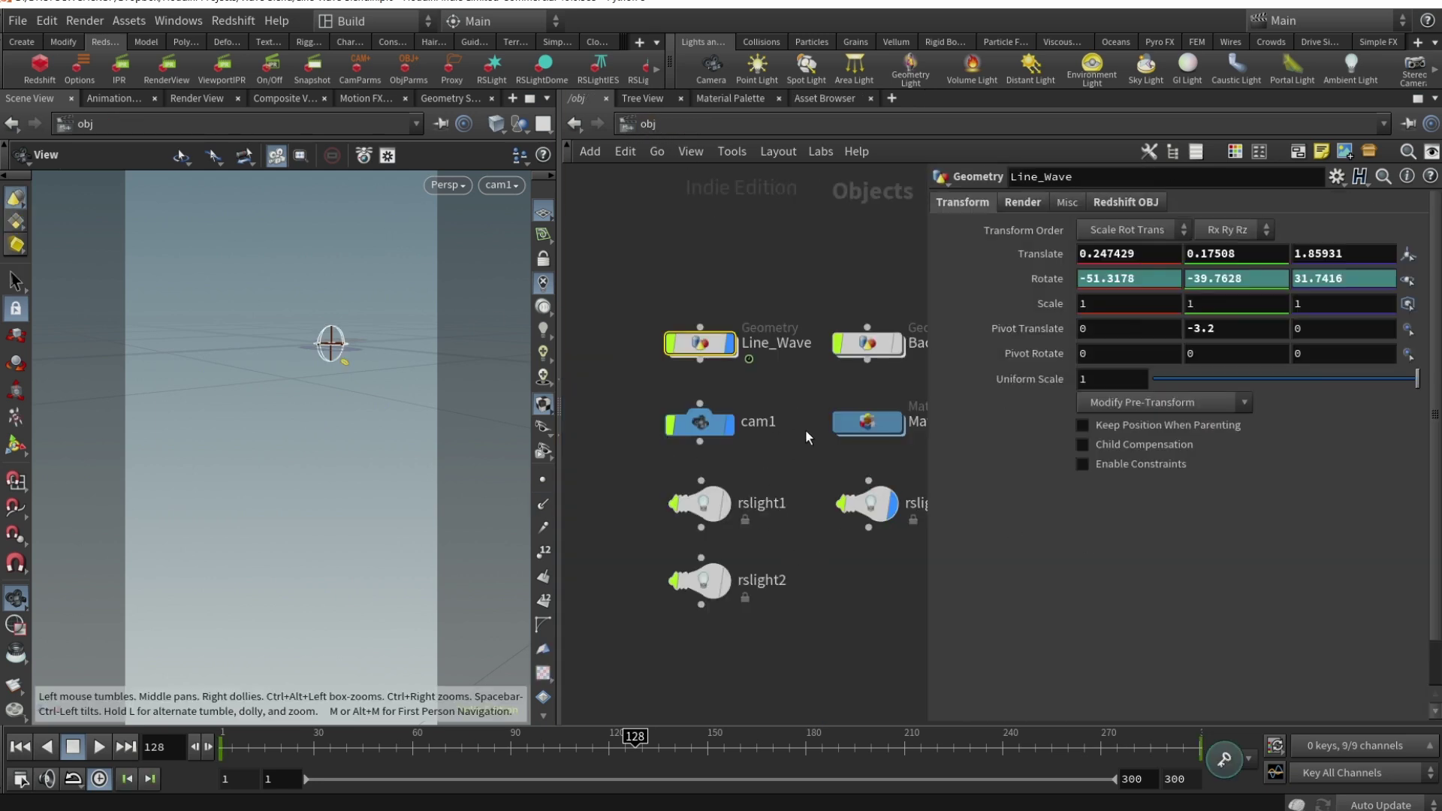
middle_drag(805, 434, 769, 459)
key(ctrl+c)
click(724, 286)
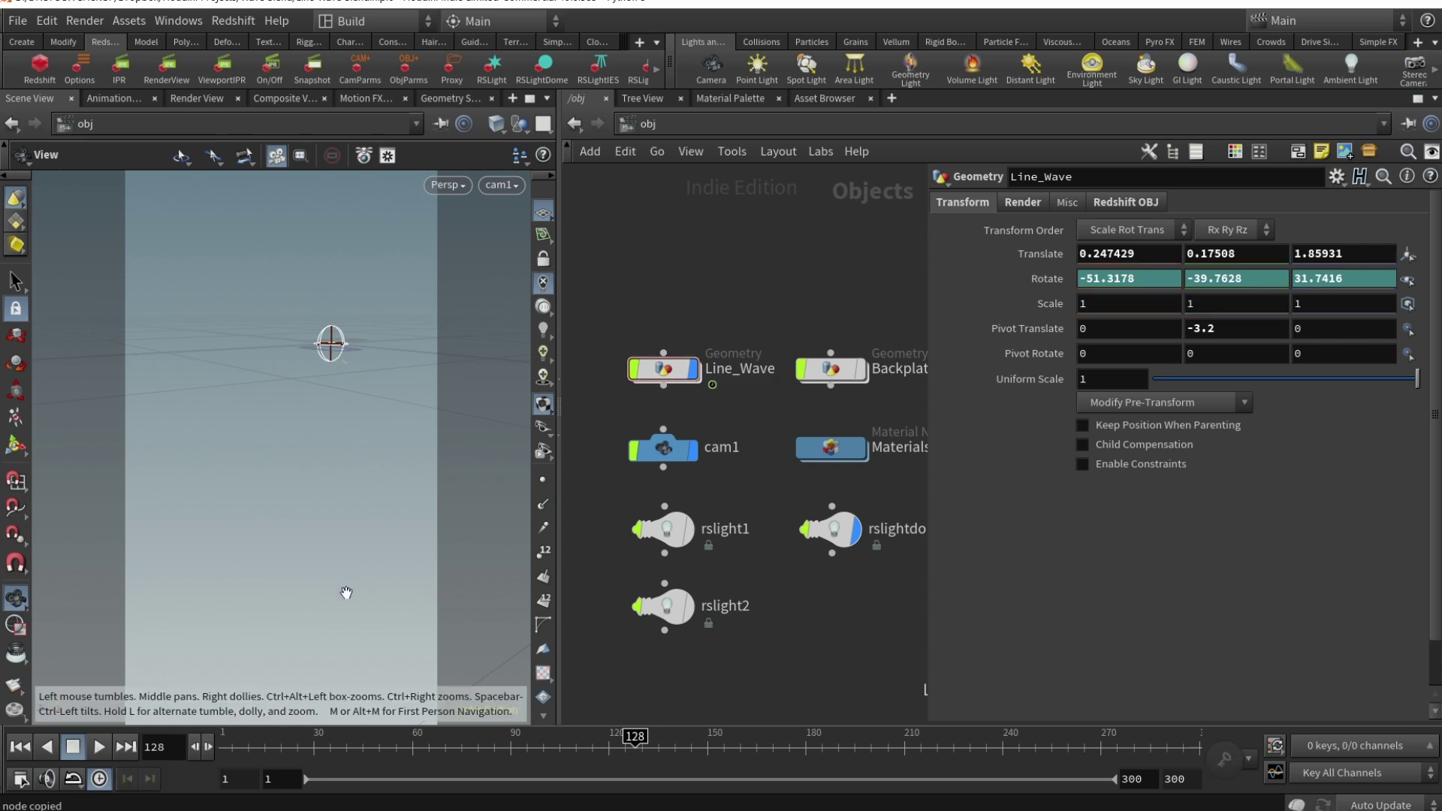
click(19, 745)
key(ctrl+v)
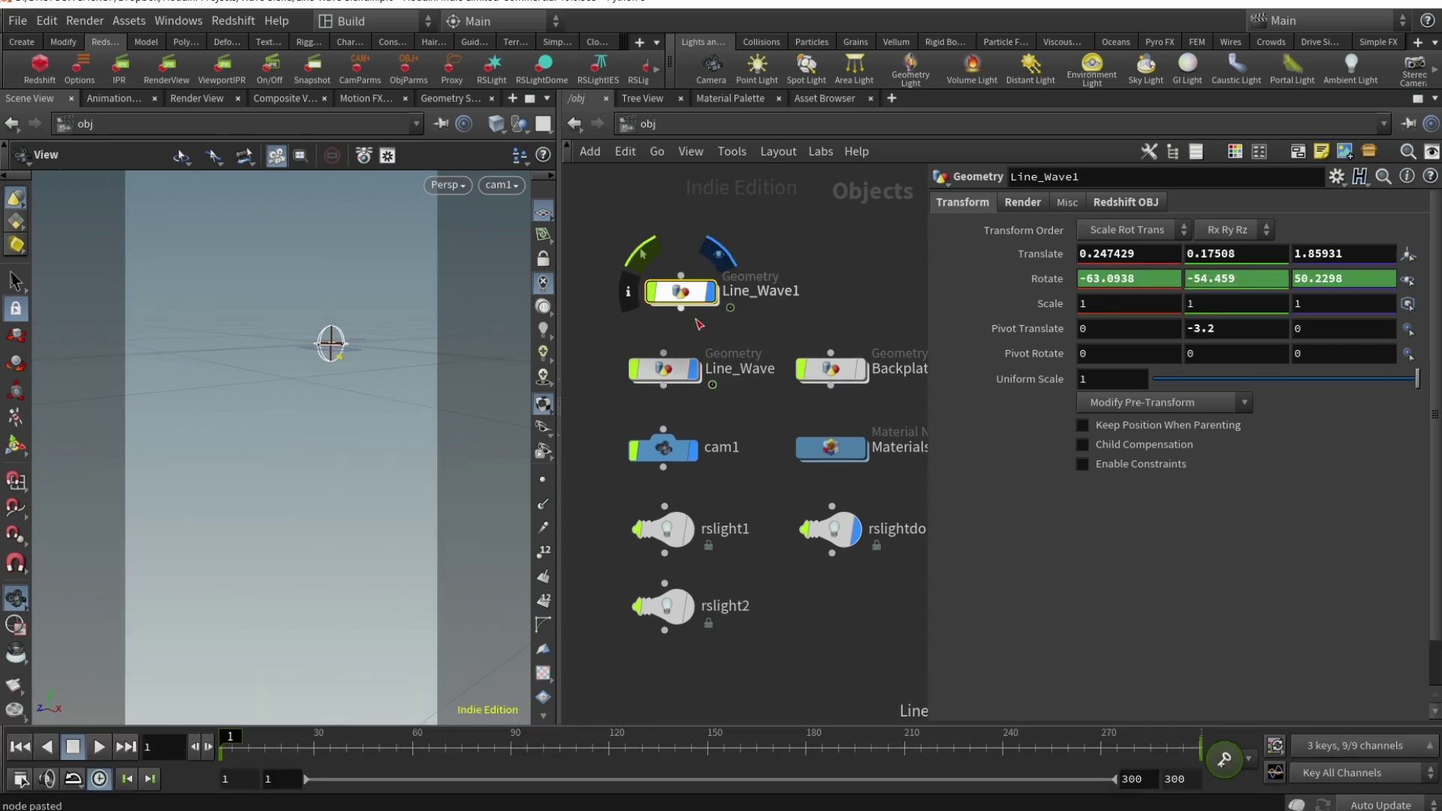
Step: Delete Line_Wave1's Rotate channels and set its Pivot Translate Y to 0
right_click(1044, 279)
click(1123, 495)
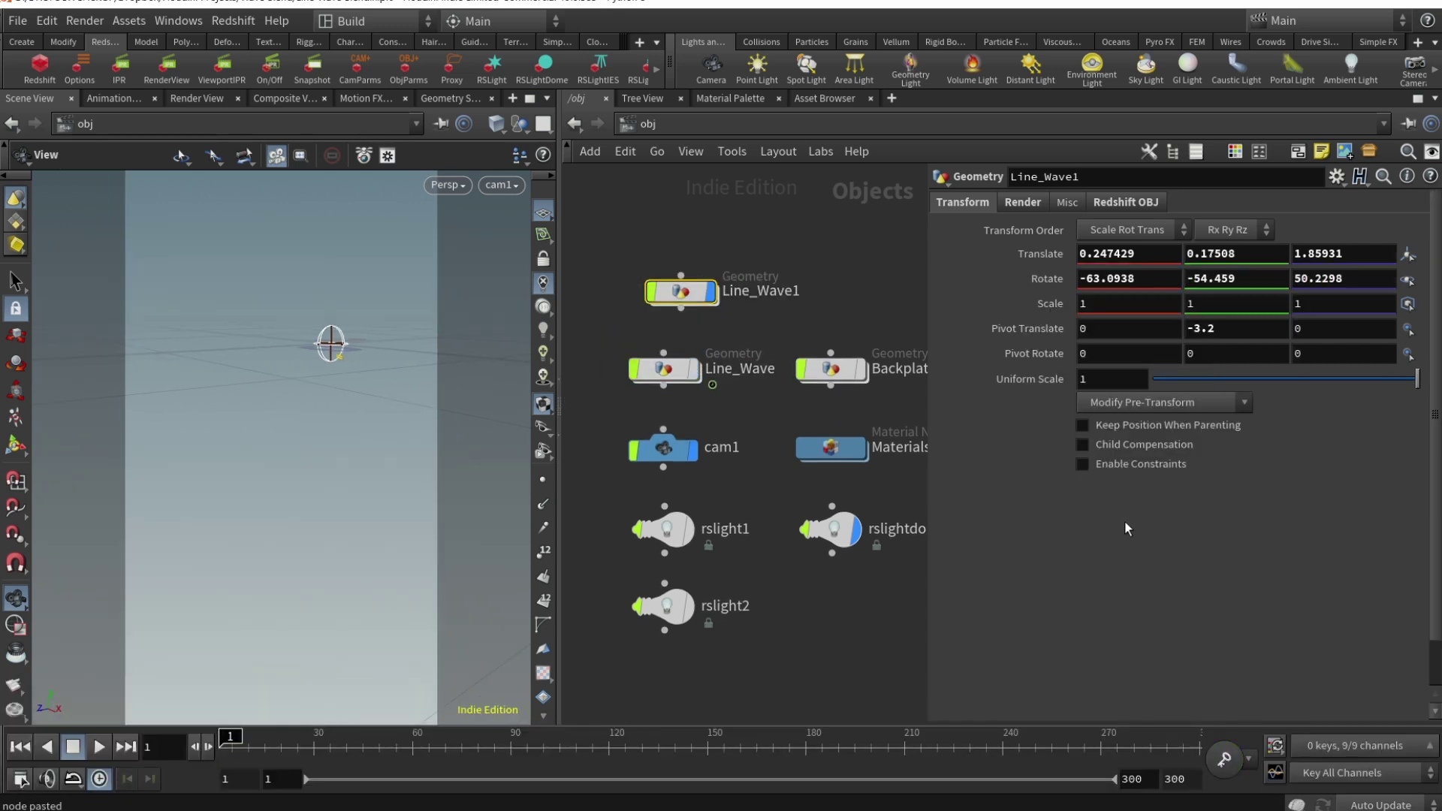
text(0)
key(Return)
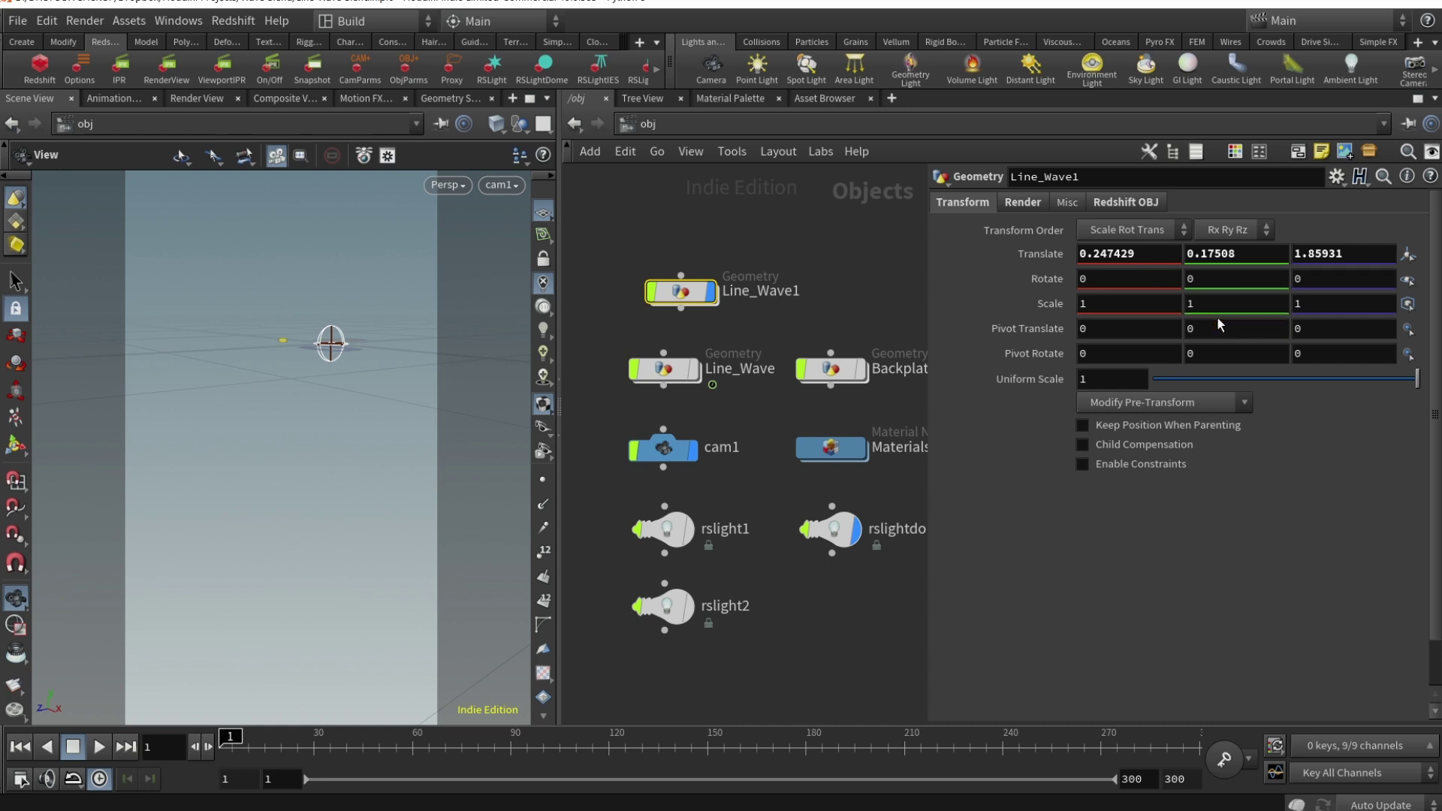
Step: Inside Line_Wave1, tumble off cam1 to look down and display the circle's points
double_click(704, 294)
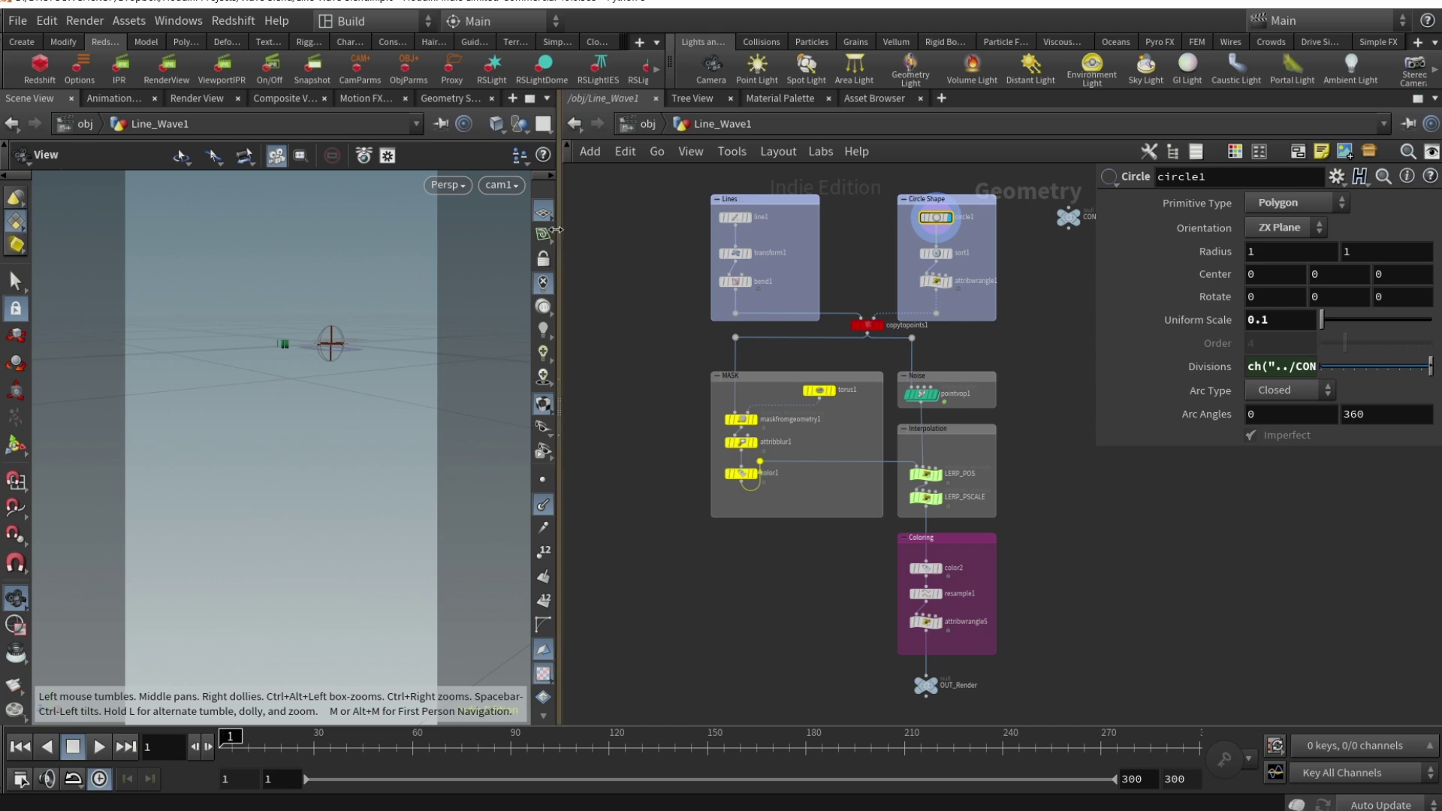
drag(462, 248, 326, 587)
scroll(326, 587, up, 3)
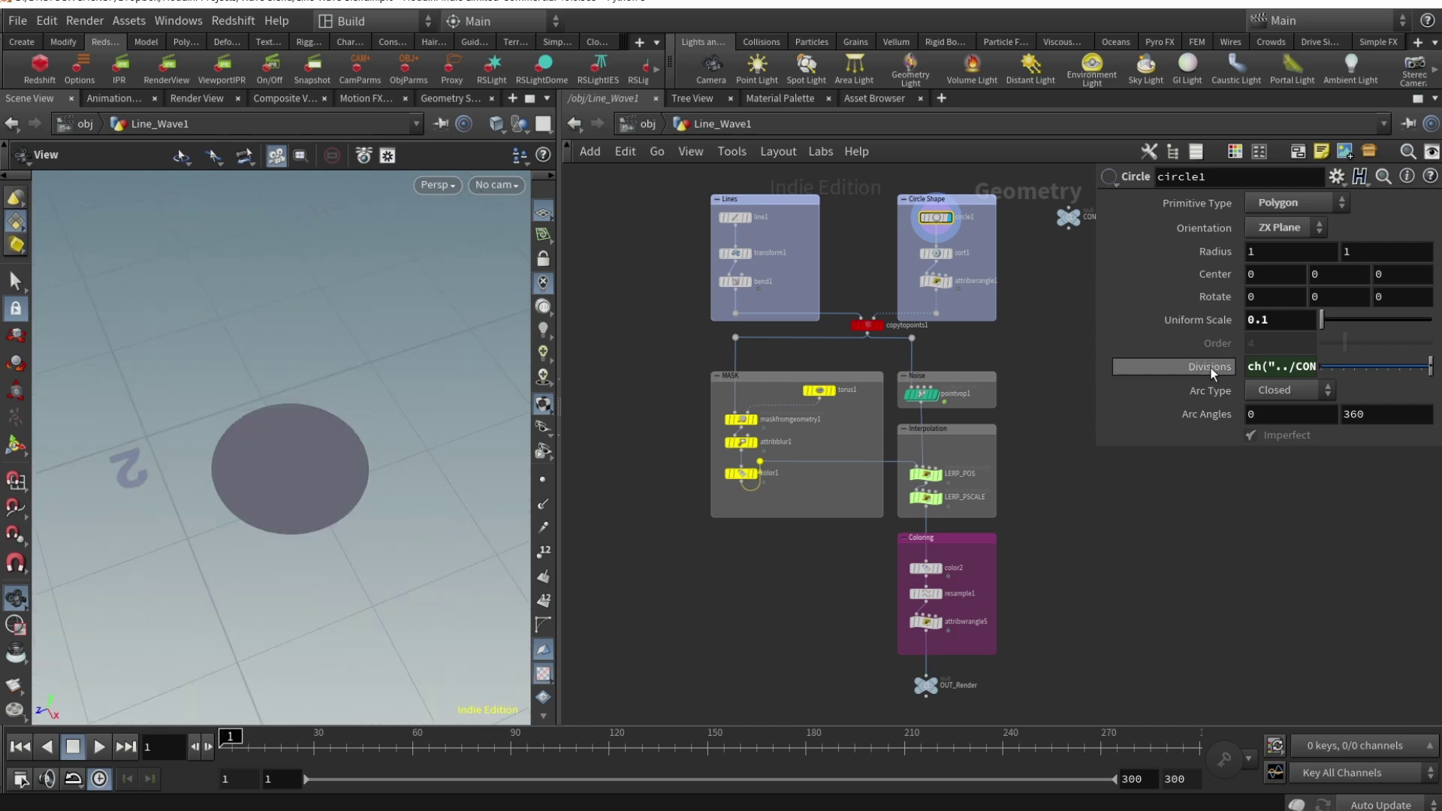
middle_drag(1093, 284, 929, 307)
click(933, 287)
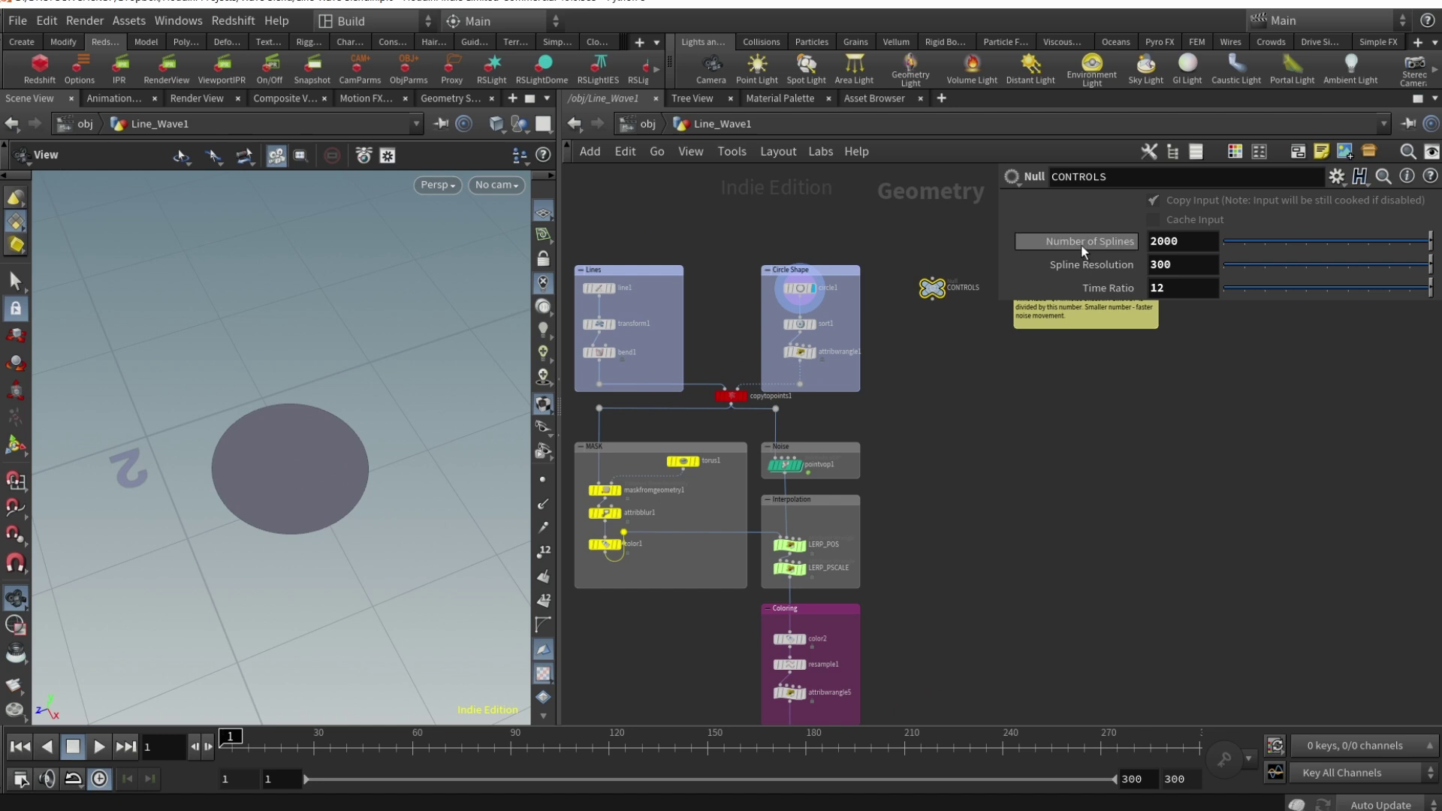
click(798, 287)
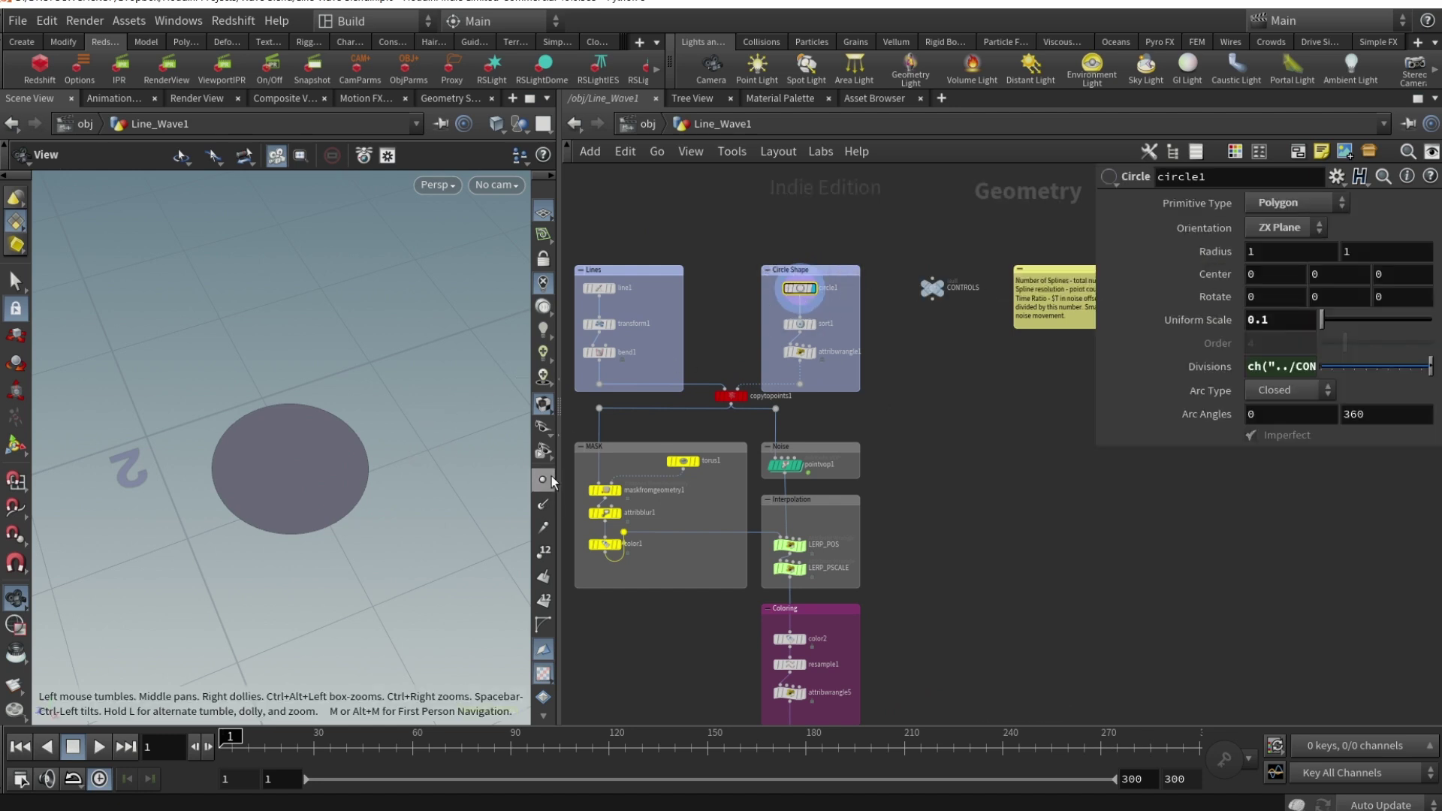
click(542, 479)
Step: Review CONTROLS' 2000 splines and circle1's 0.1 Uniform Scale in the parameter pane
click(932, 288)
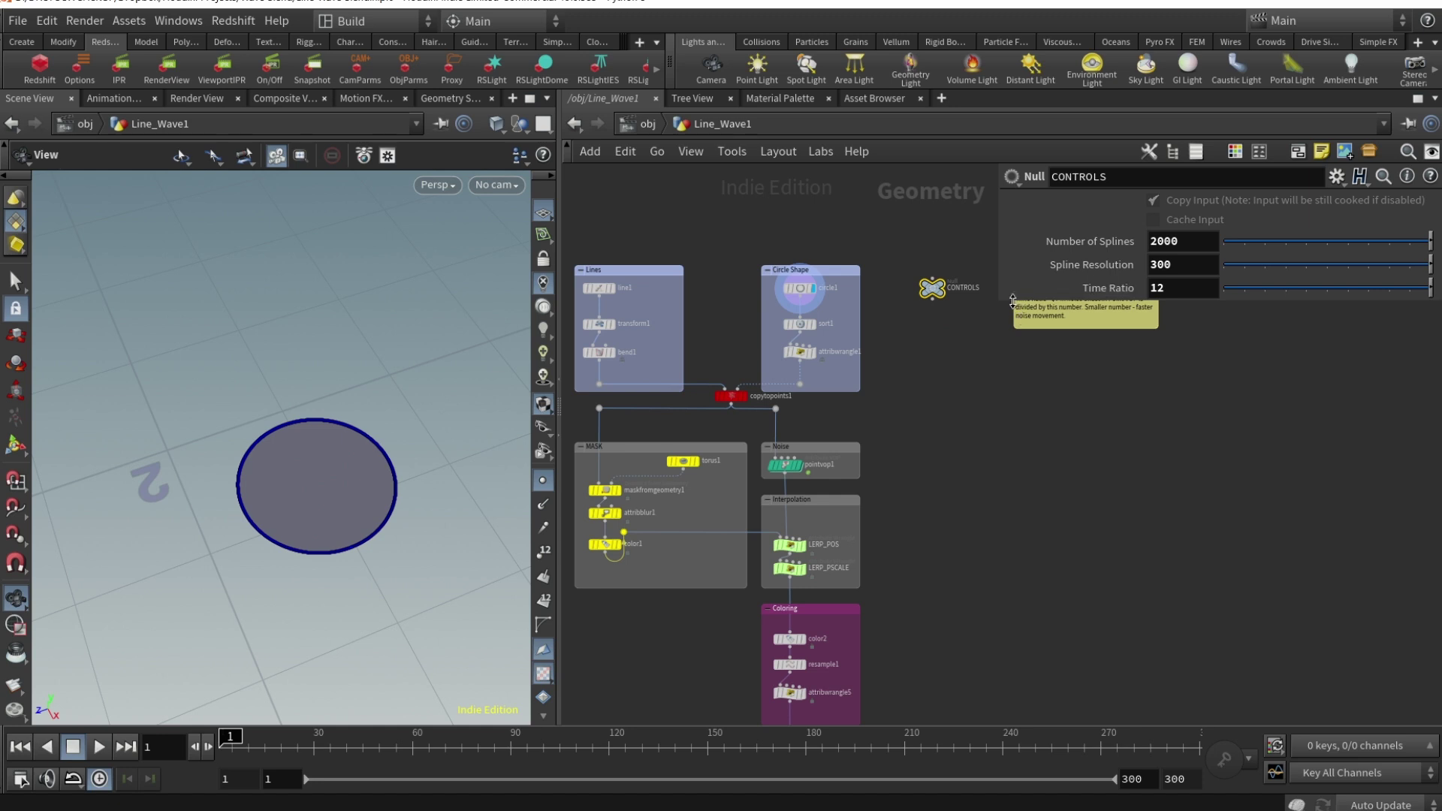
drag(1012, 308, 1012, 322)
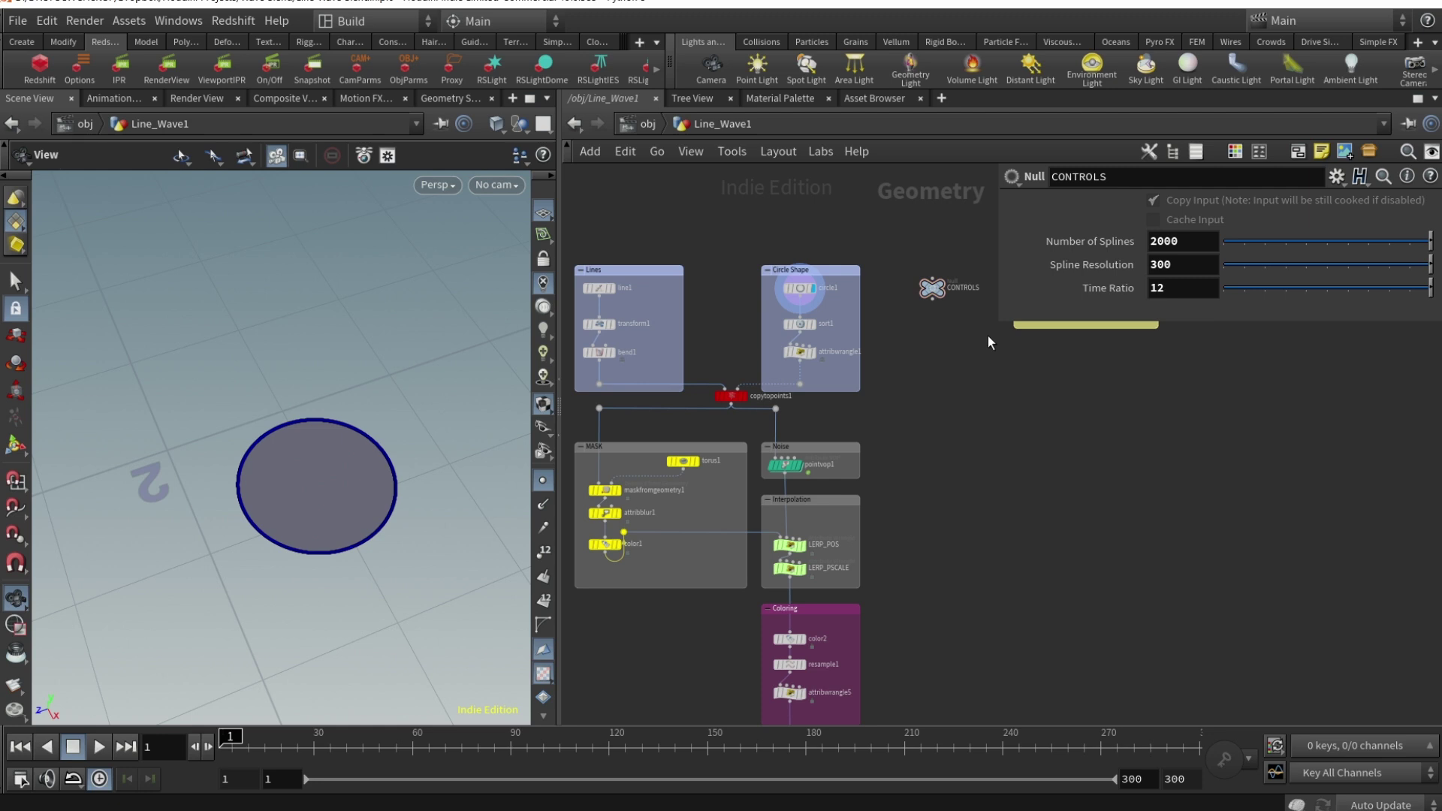
scroll(968, 338, up, 2)
click(781, 273)
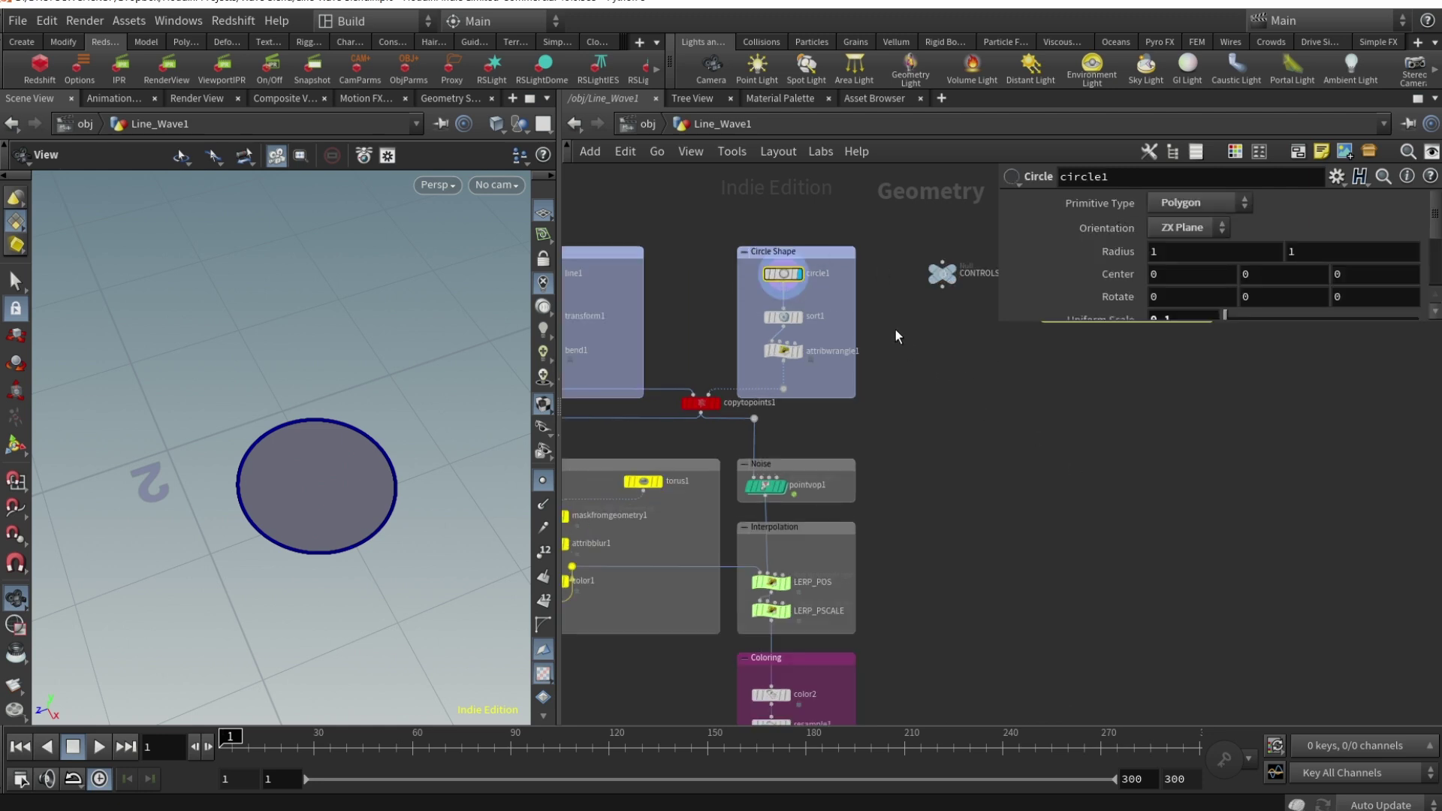
mouse_move(1122, 366)
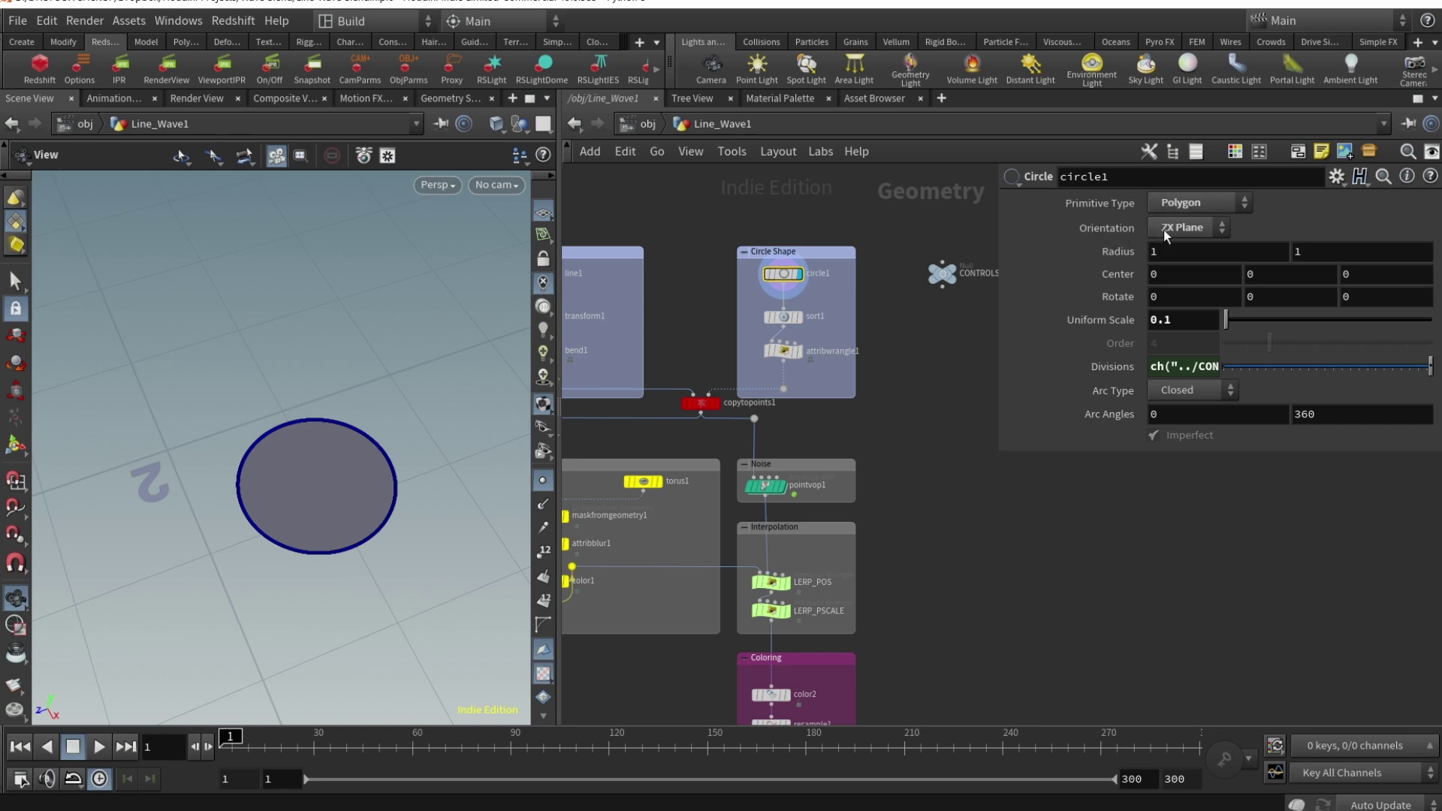
click(1178, 317)
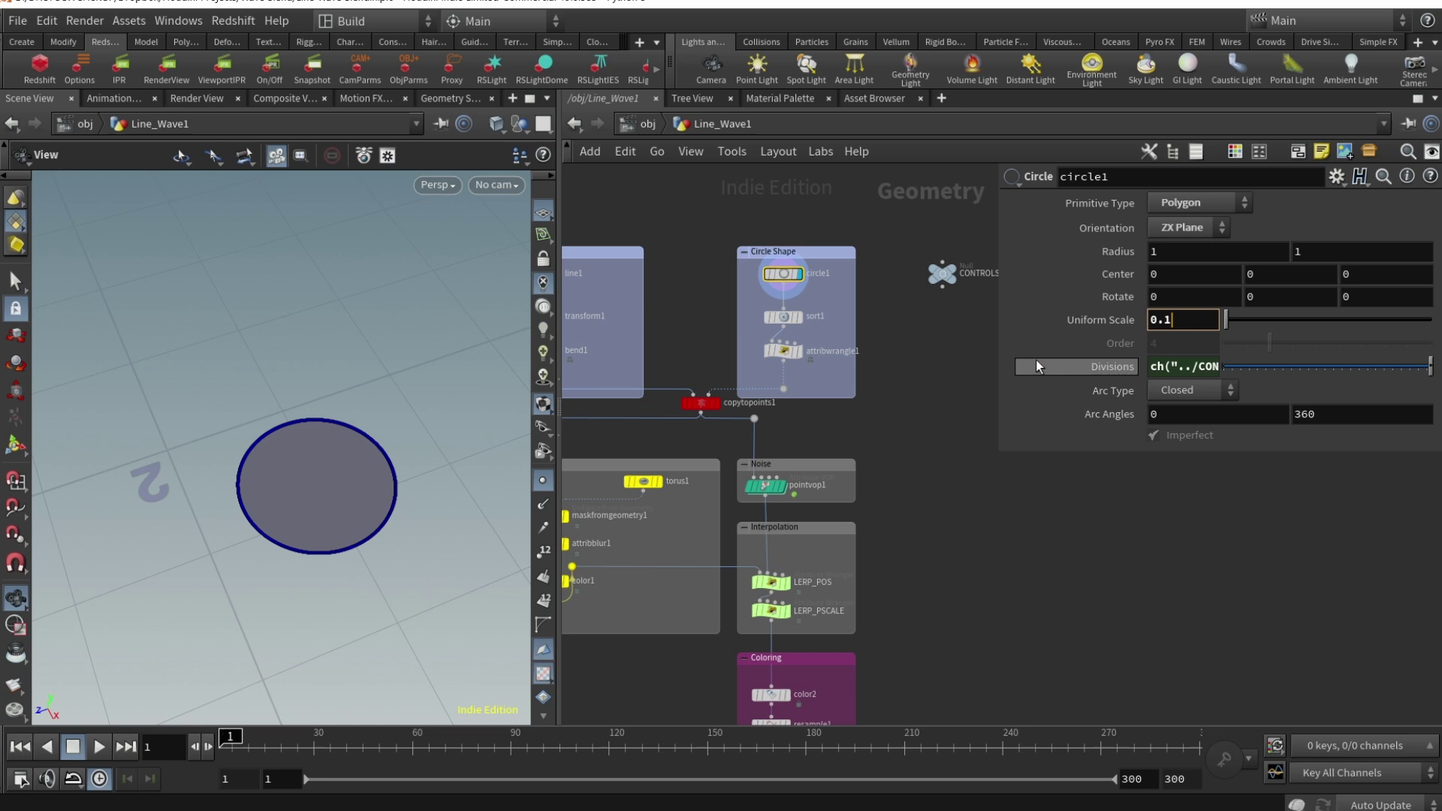
scroll(862, 364, up, 1)
Step: Check sort1's Random point sort, then view attribwrangle1's VEX setting normals, primid, pscale and black colour
middle_drag(862, 364, 967, 450)
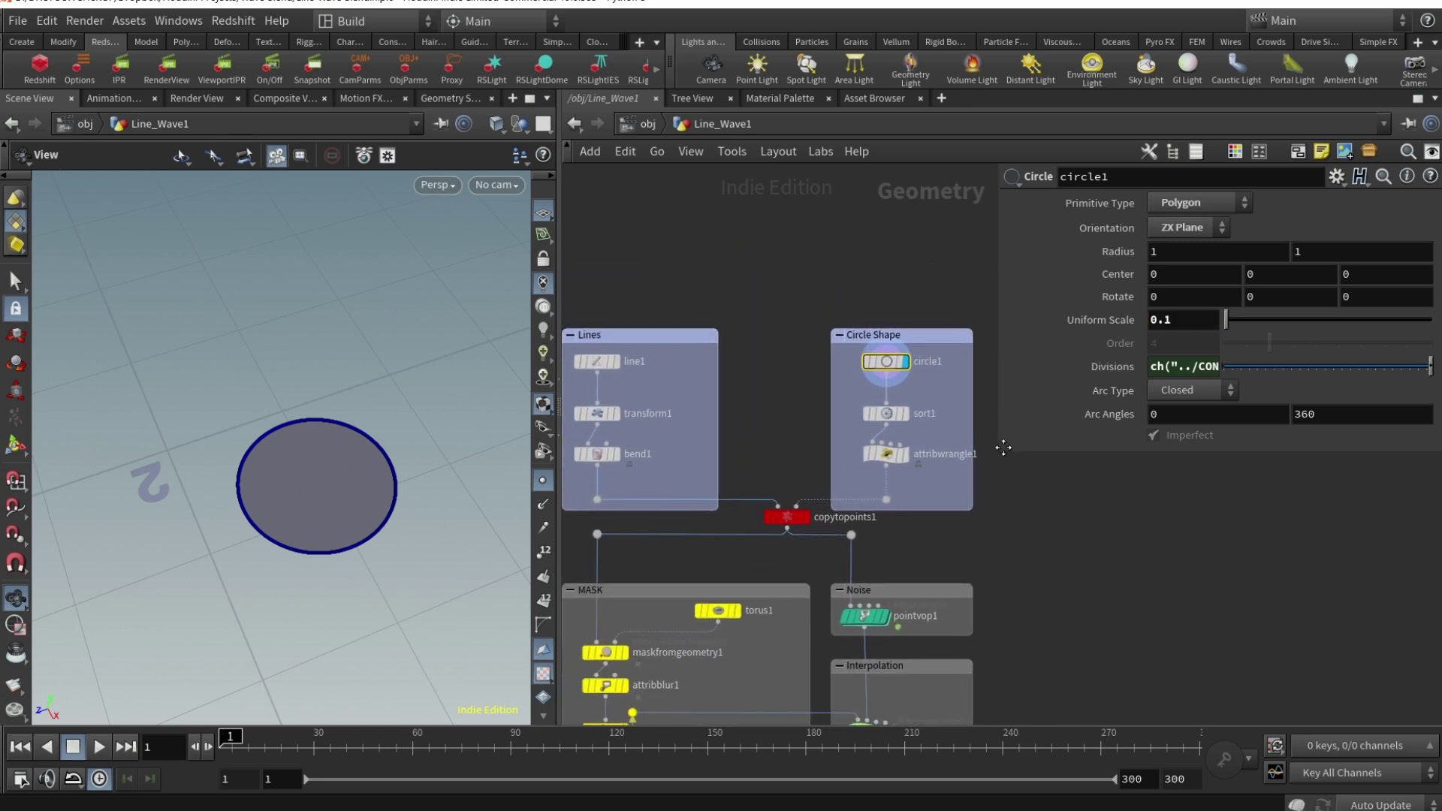
click(905, 407)
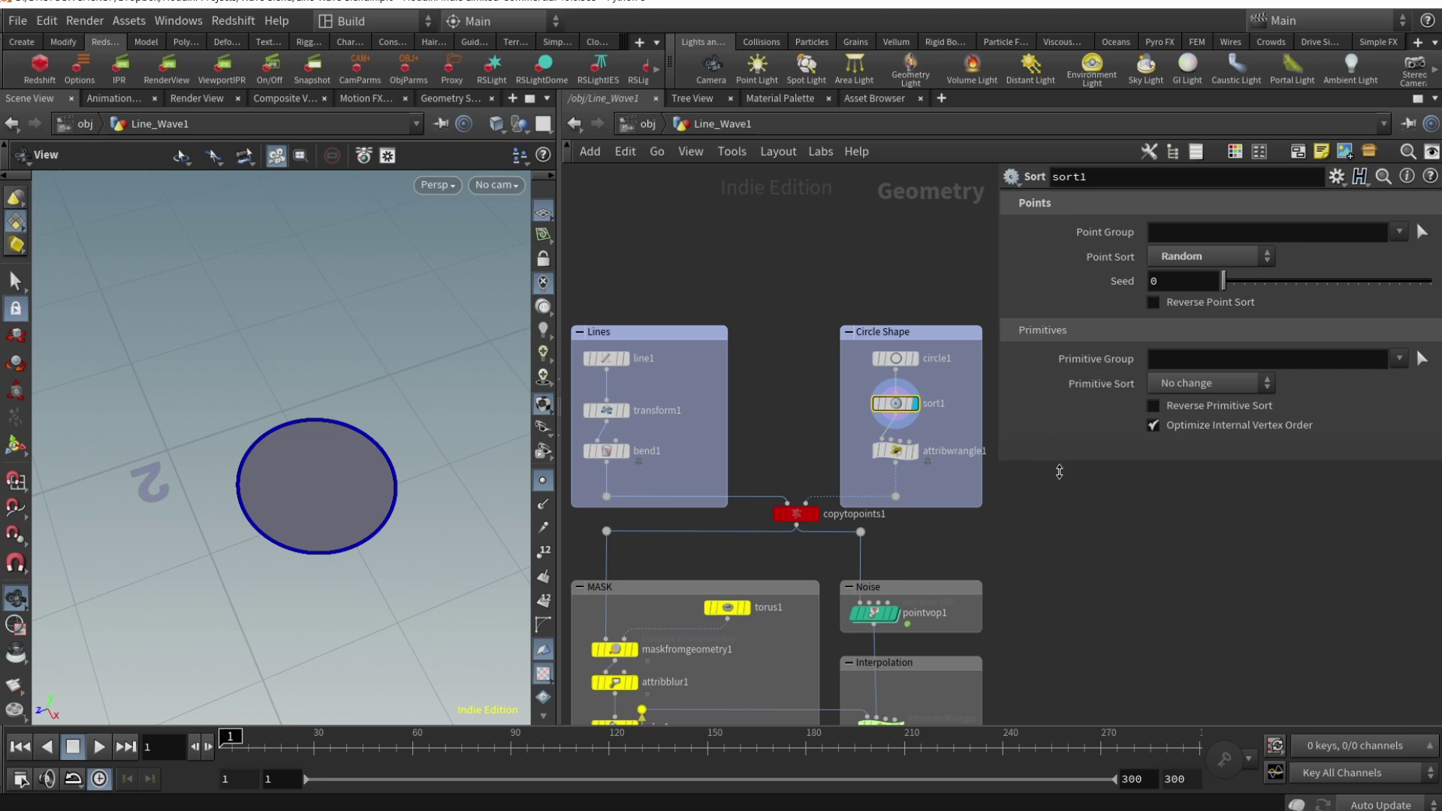
click(895, 451)
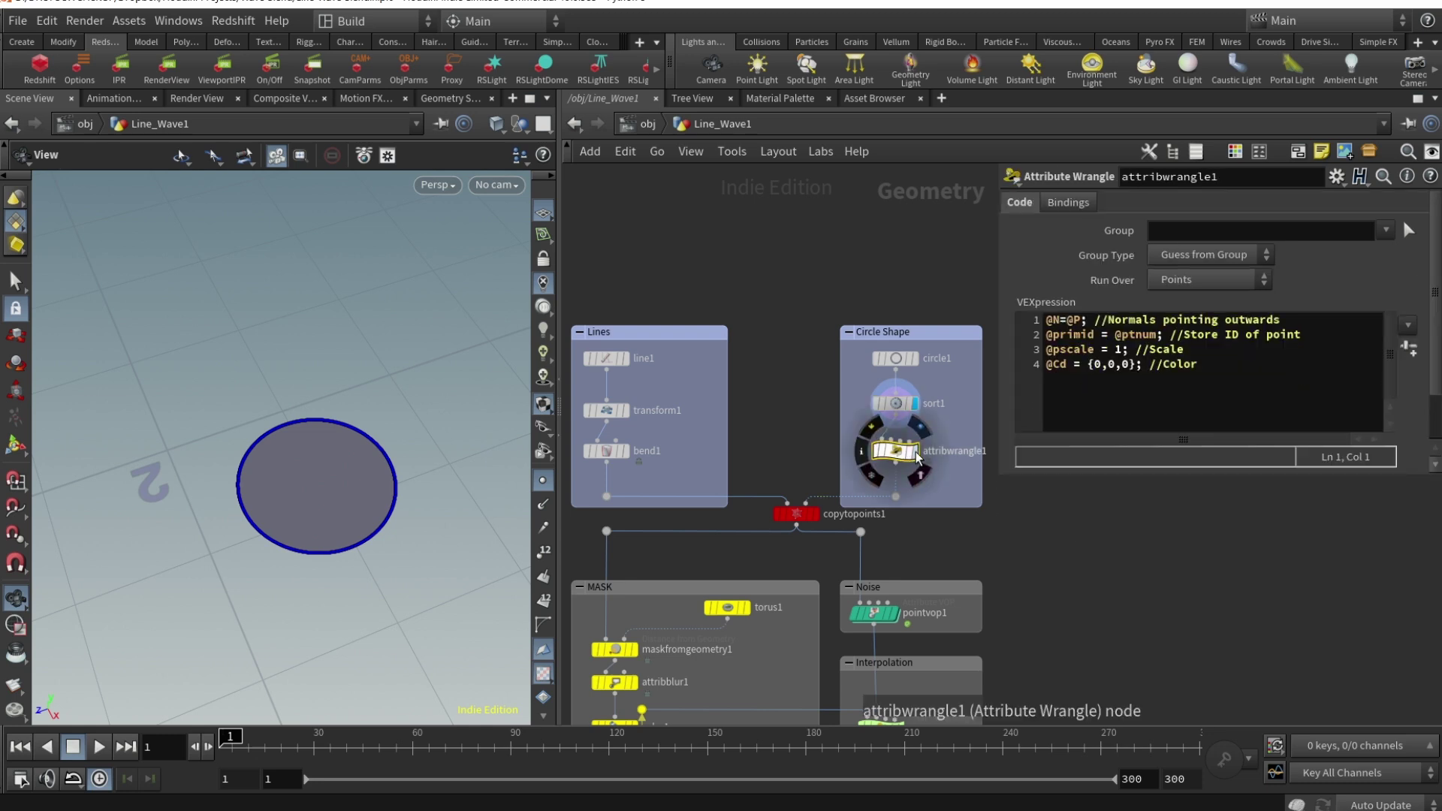
click(1256, 373)
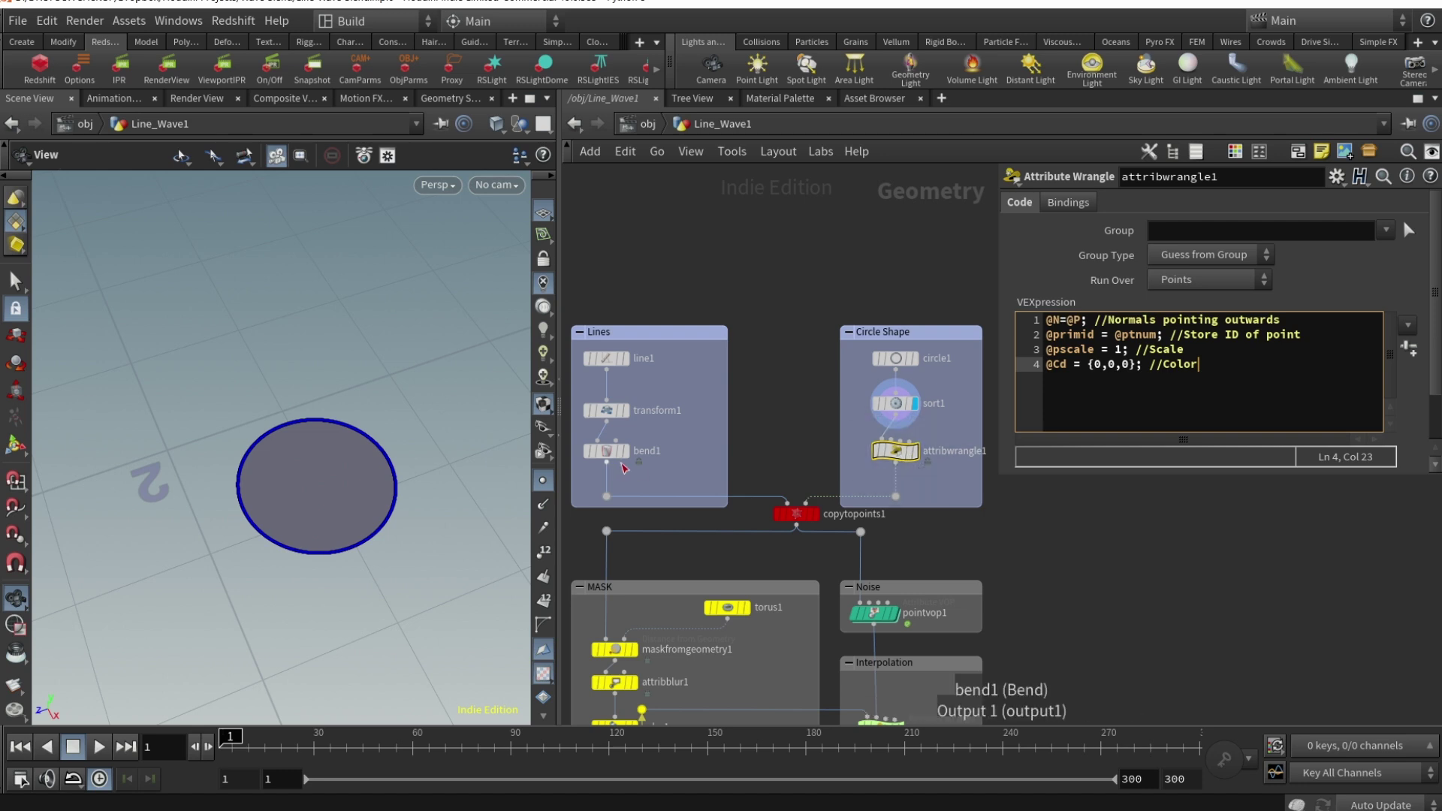
mouse_move(916, 458)
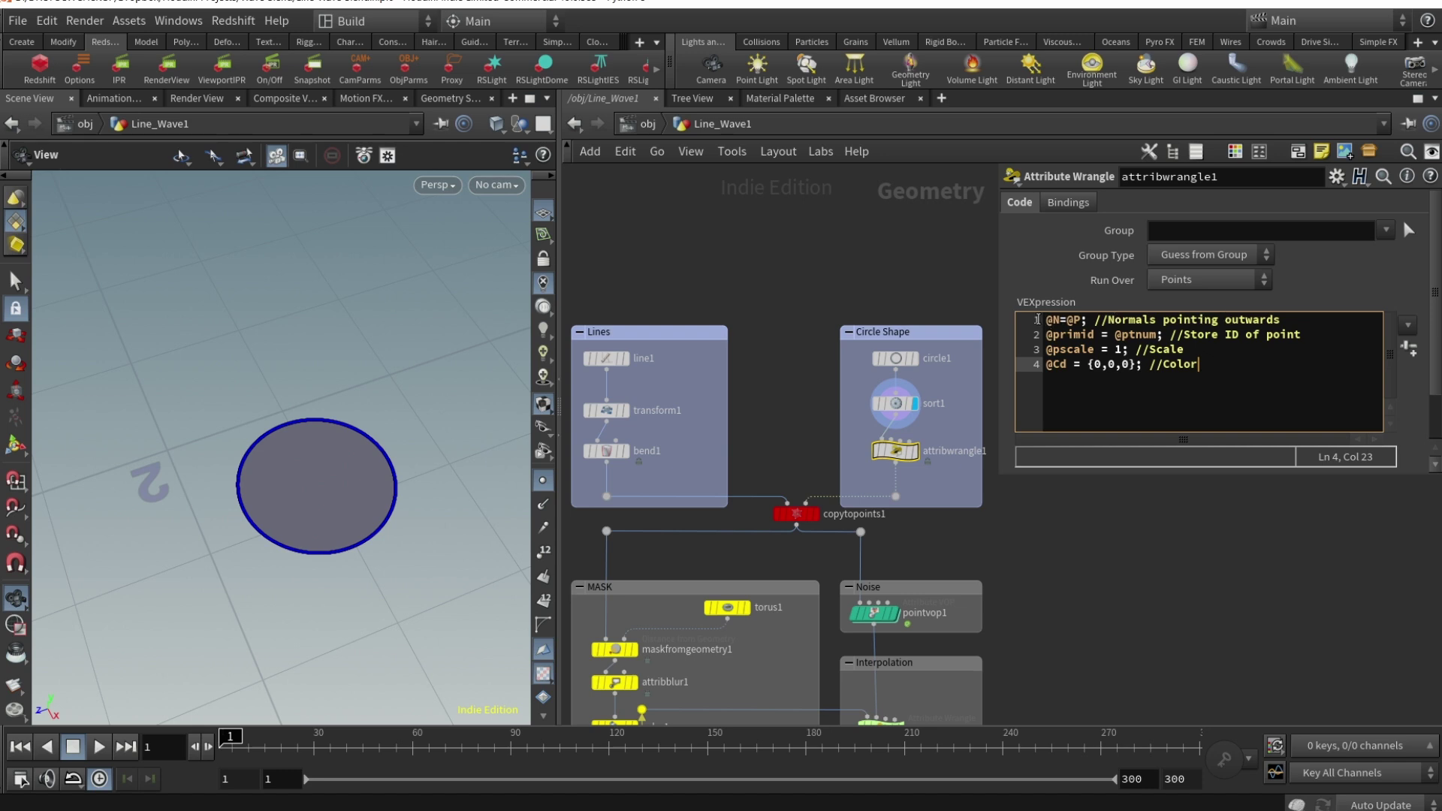
Step: Display the copytopoints1 result and re-enable the transform on the lines
mouse_move(635, 368)
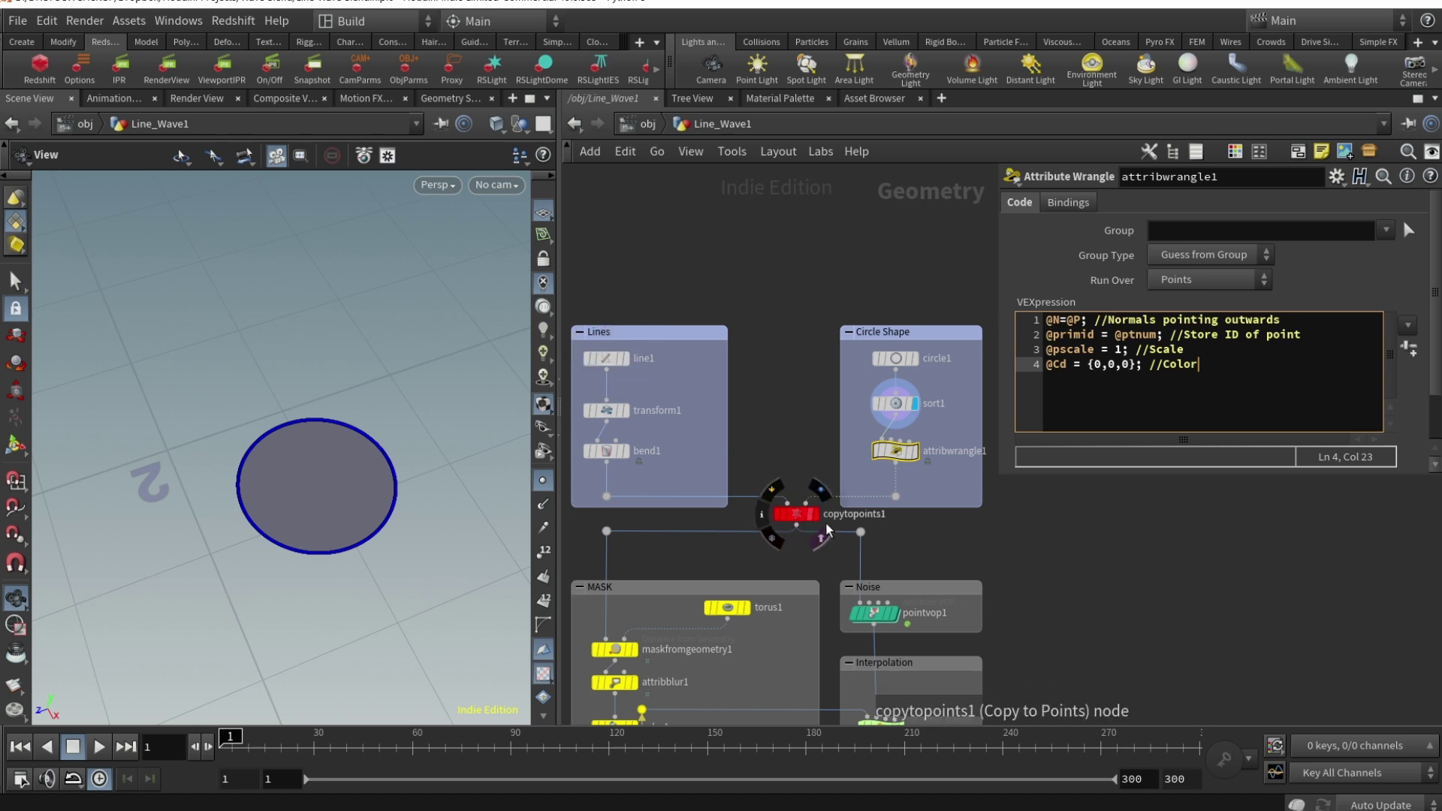
mouse_move(607, 412)
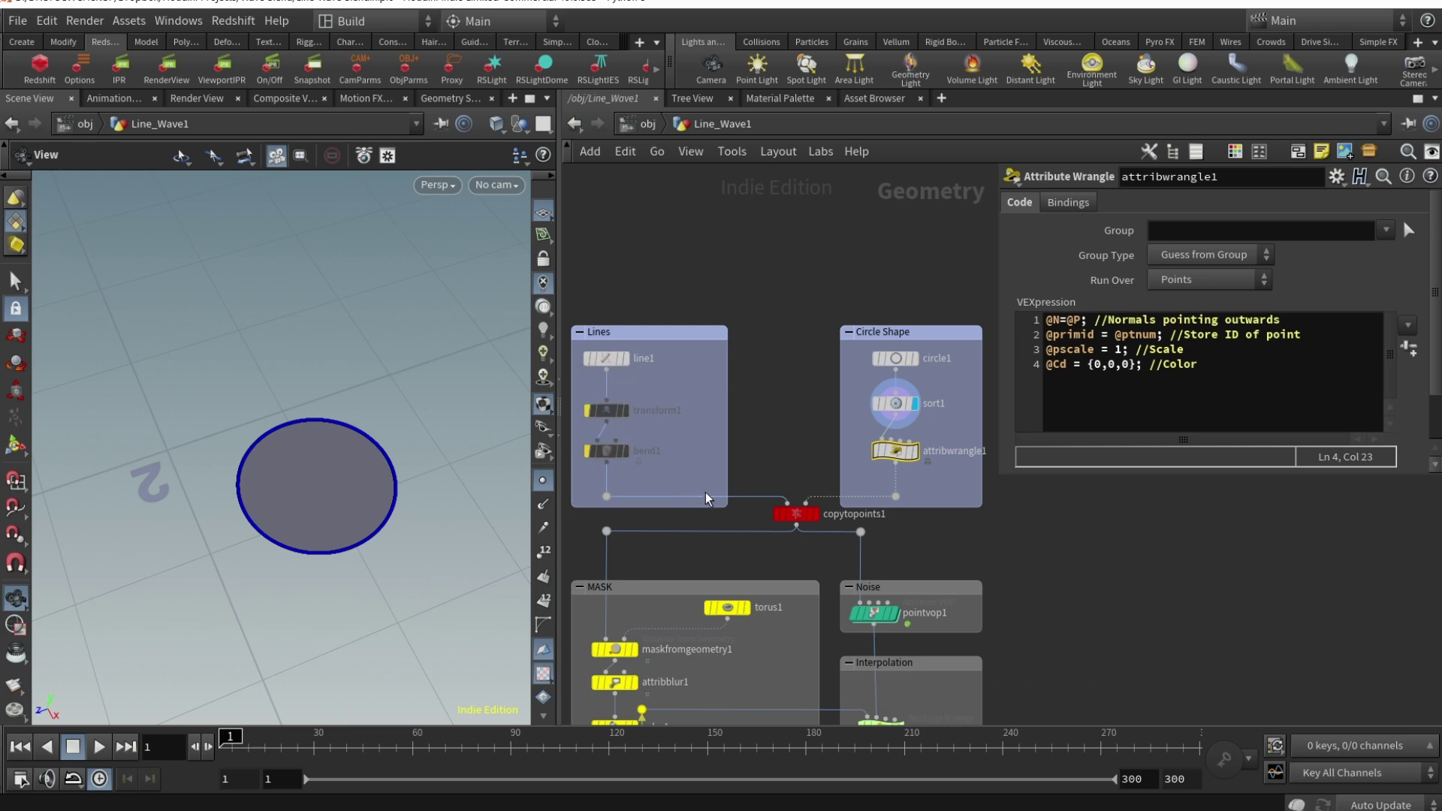
mouse_move(820, 520)
click(820, 490)
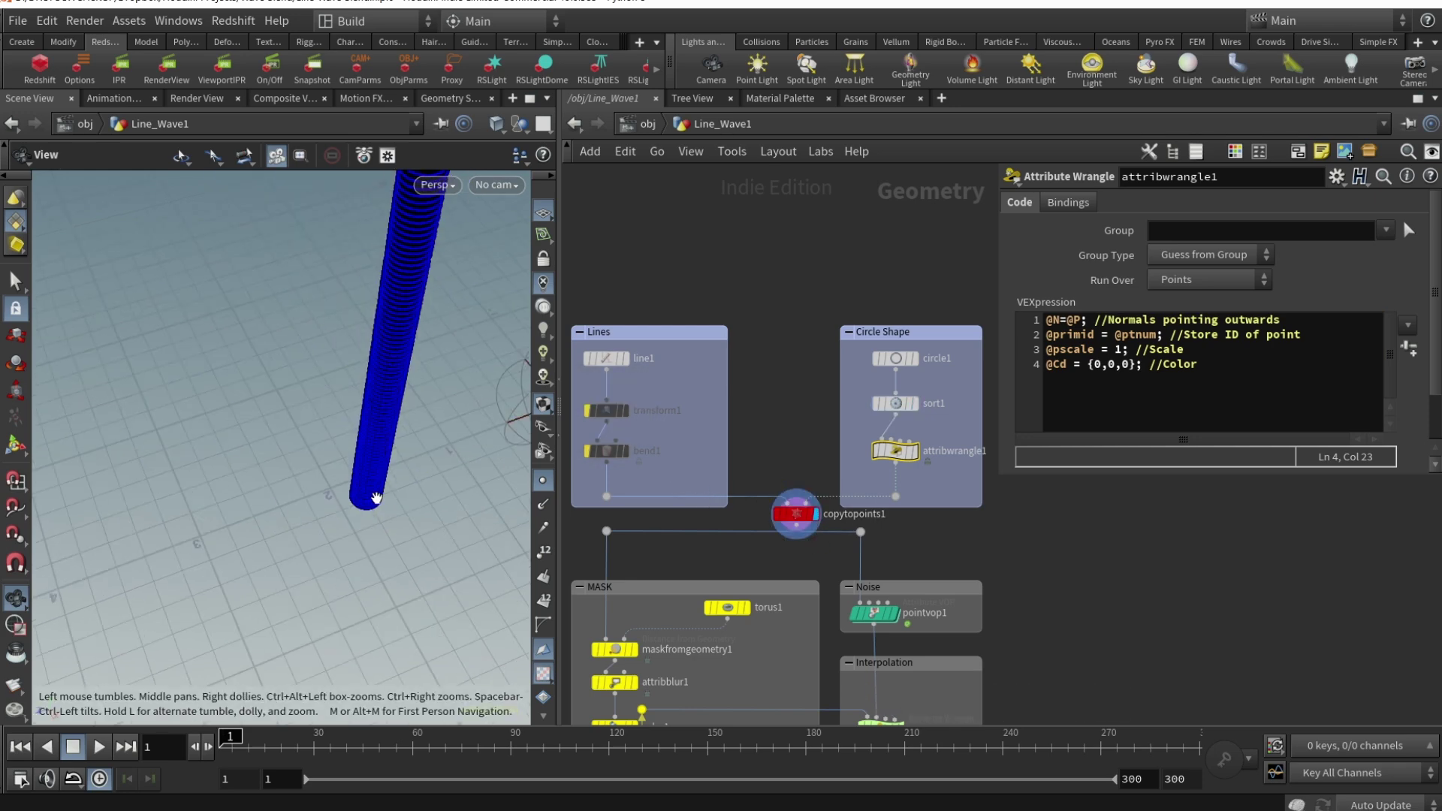
click(590, 398)
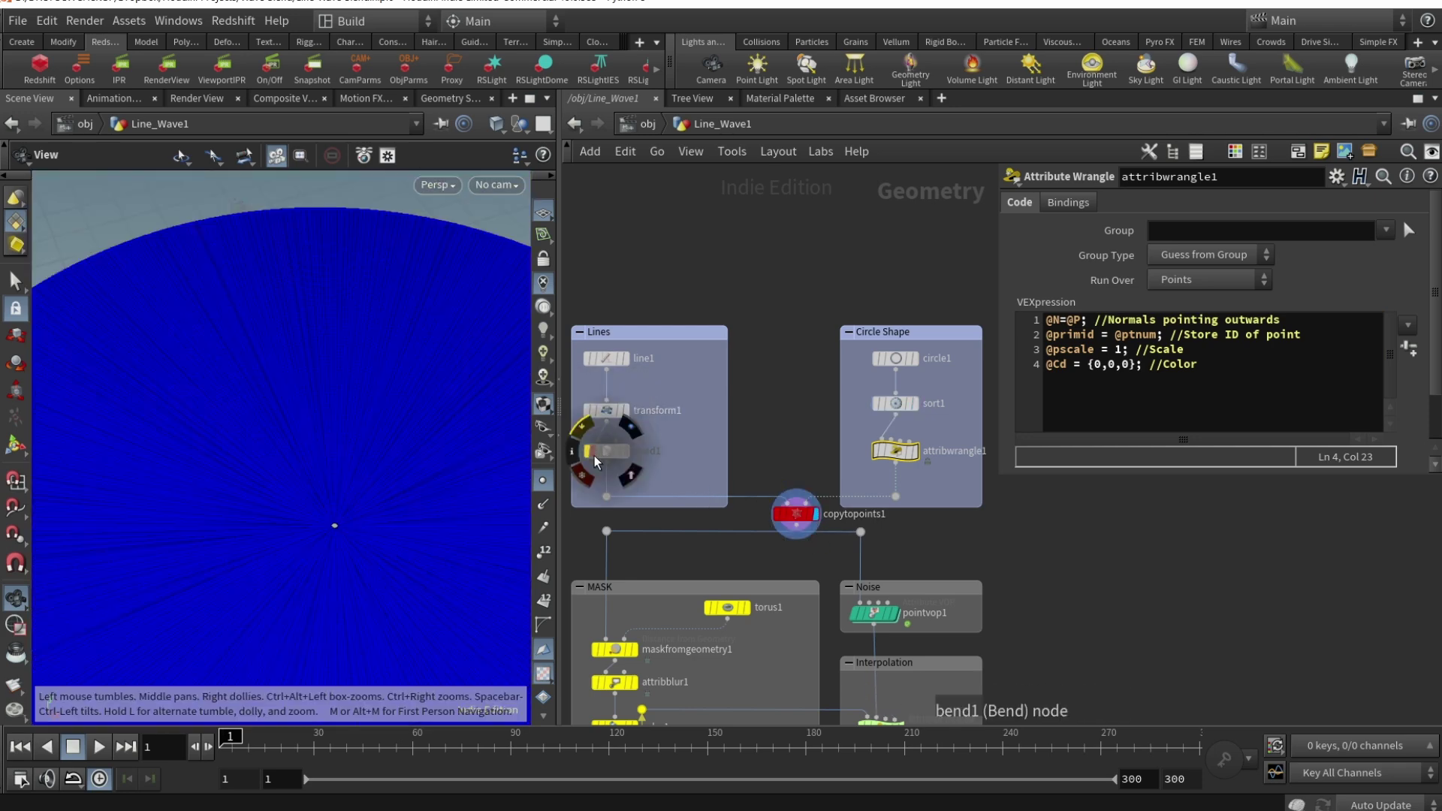
click(543, 481)
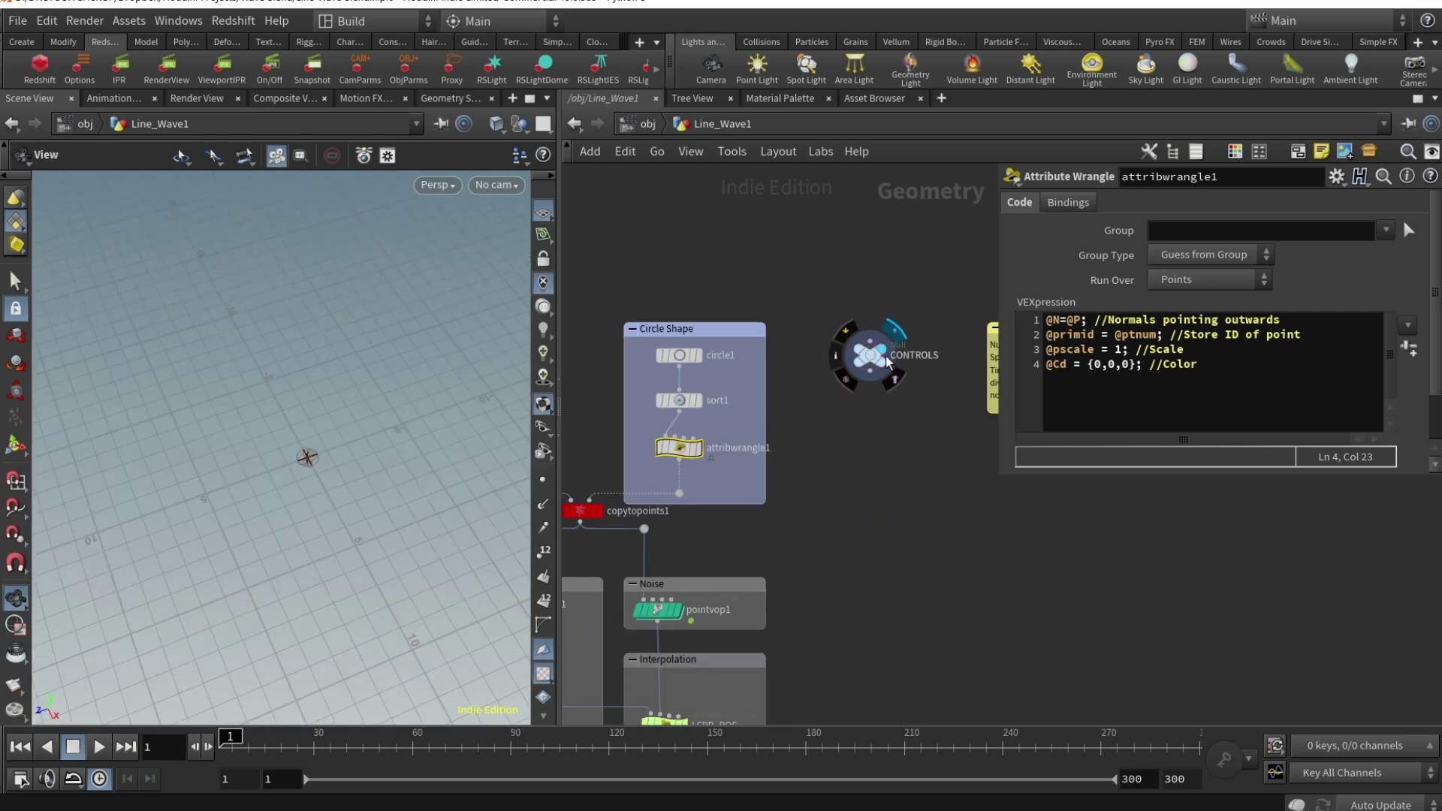
Step: Set CONTROLS' Number of Splines to 200 and view the radial splines from above
click(869, 355)
click(1205, 234)
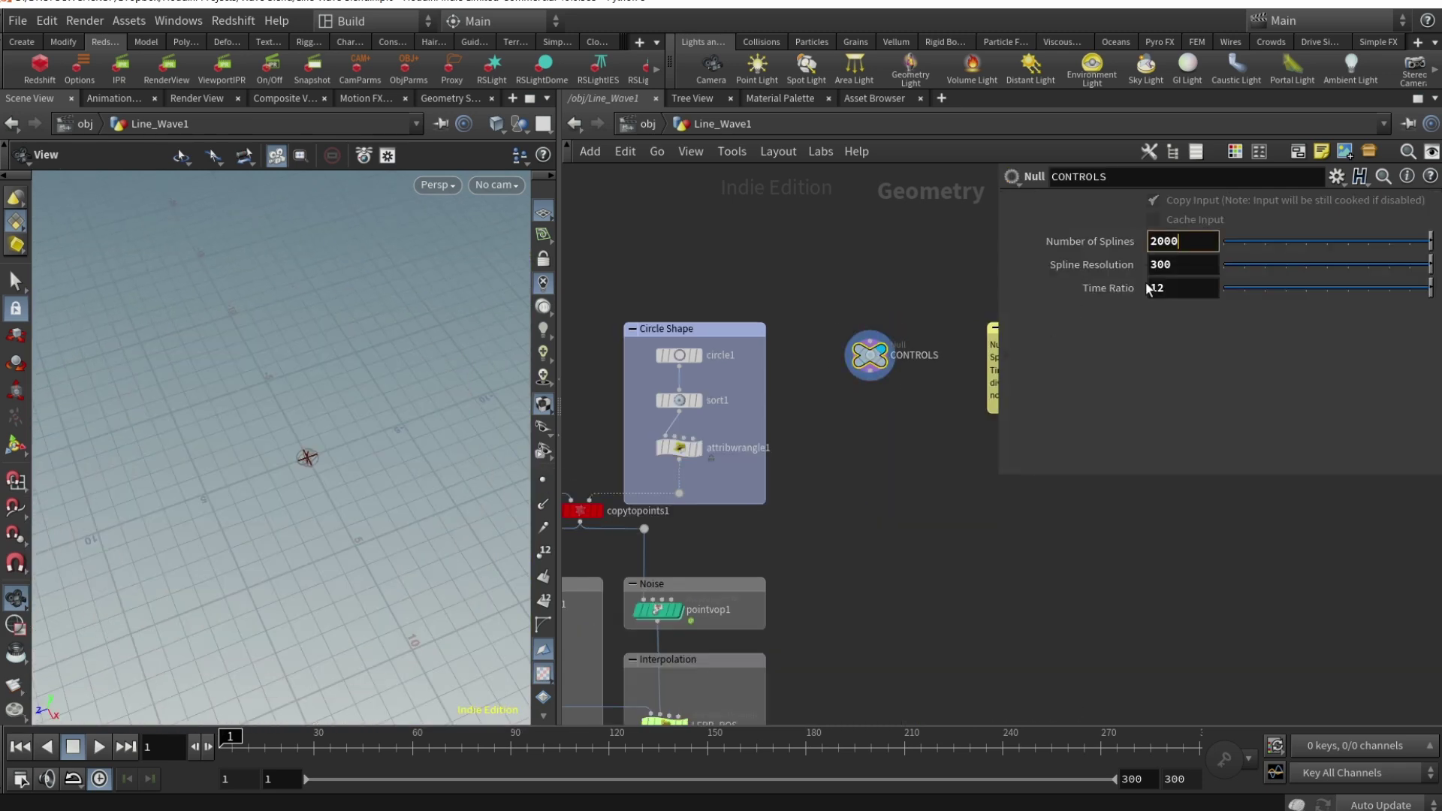
text(0)
key(Return)
scroll(772, 425, up, 2)
click(638, 519)
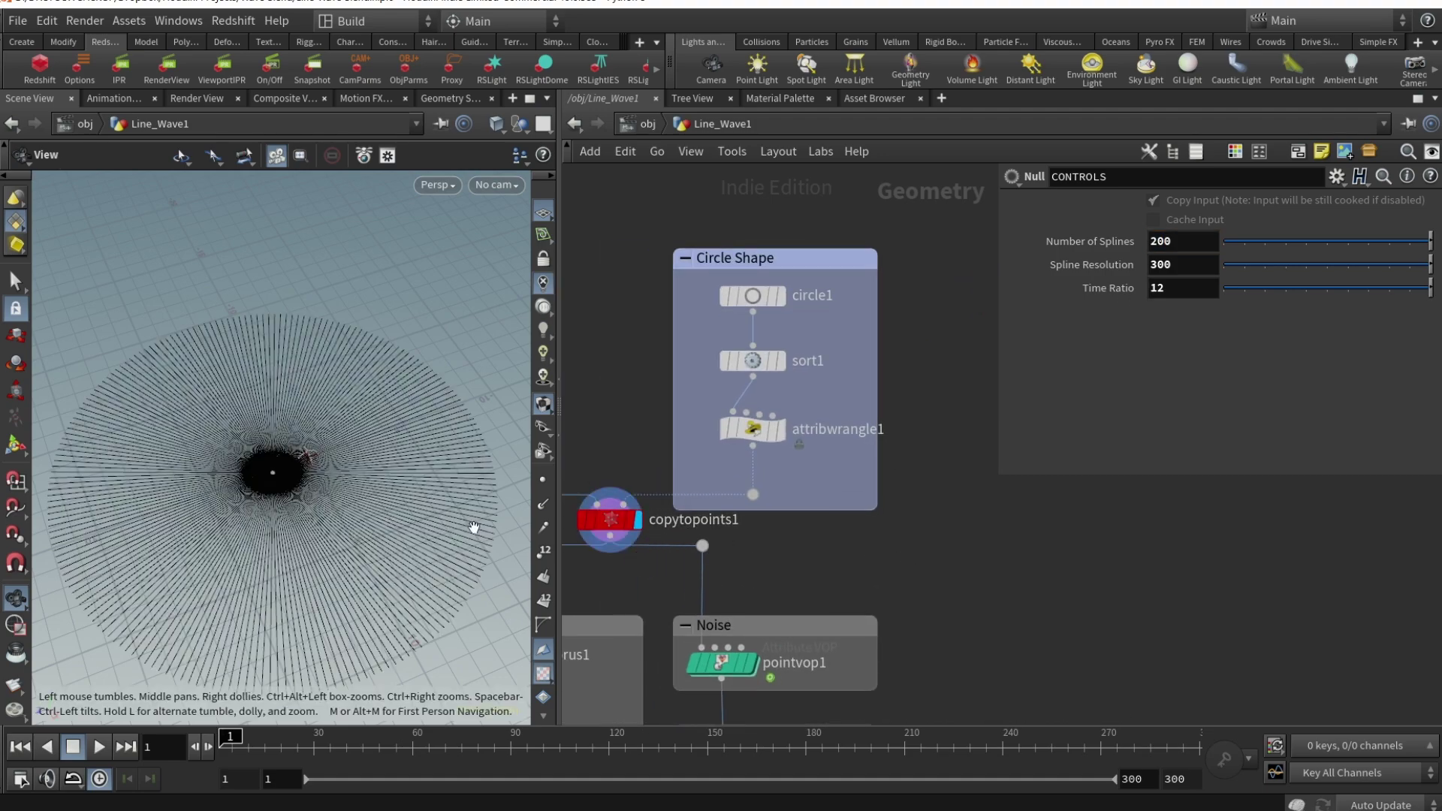
drag(261, 491, 286, 450)
Step: Comment out the @N=@P line in attribwrangle1 with //
click(754, 430)
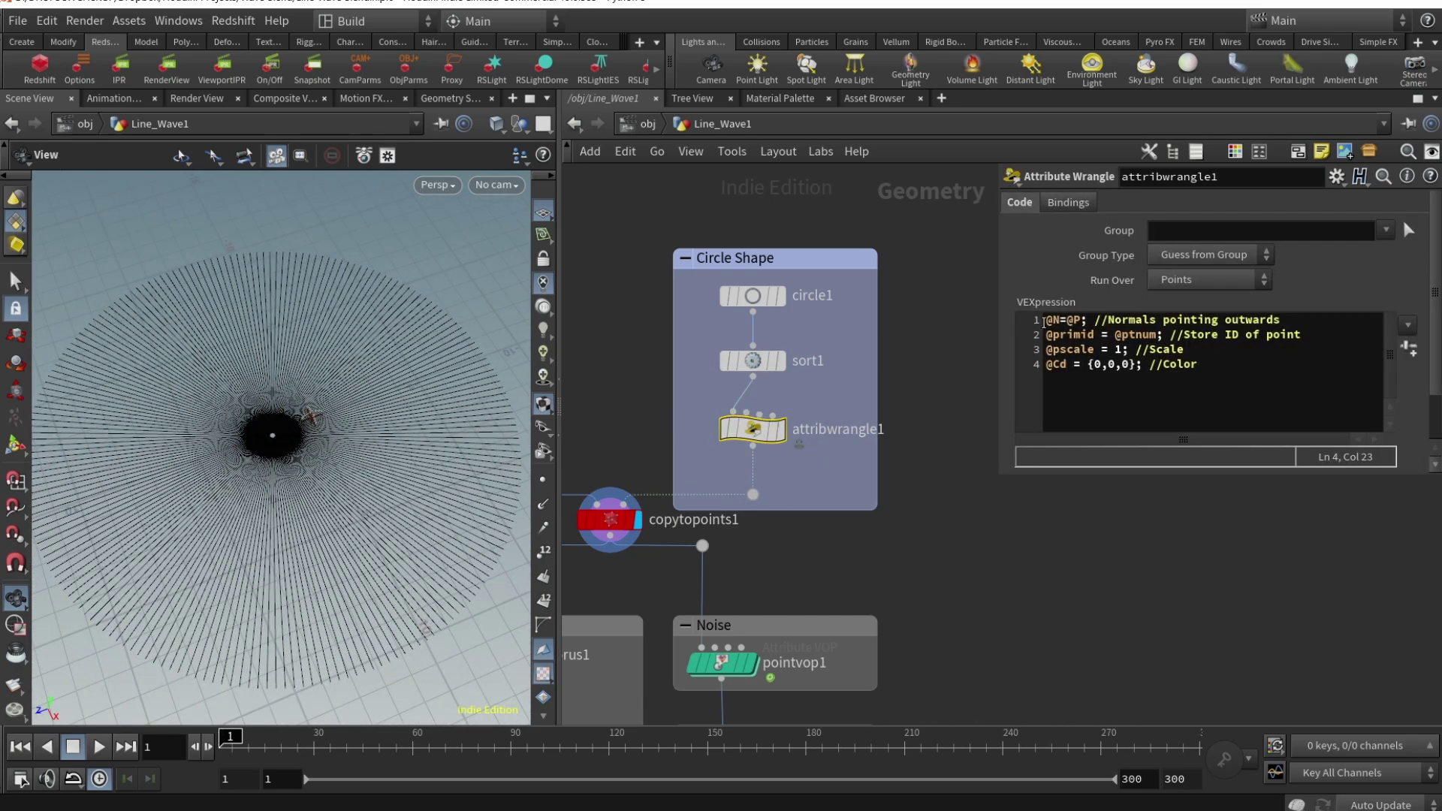
text(//)
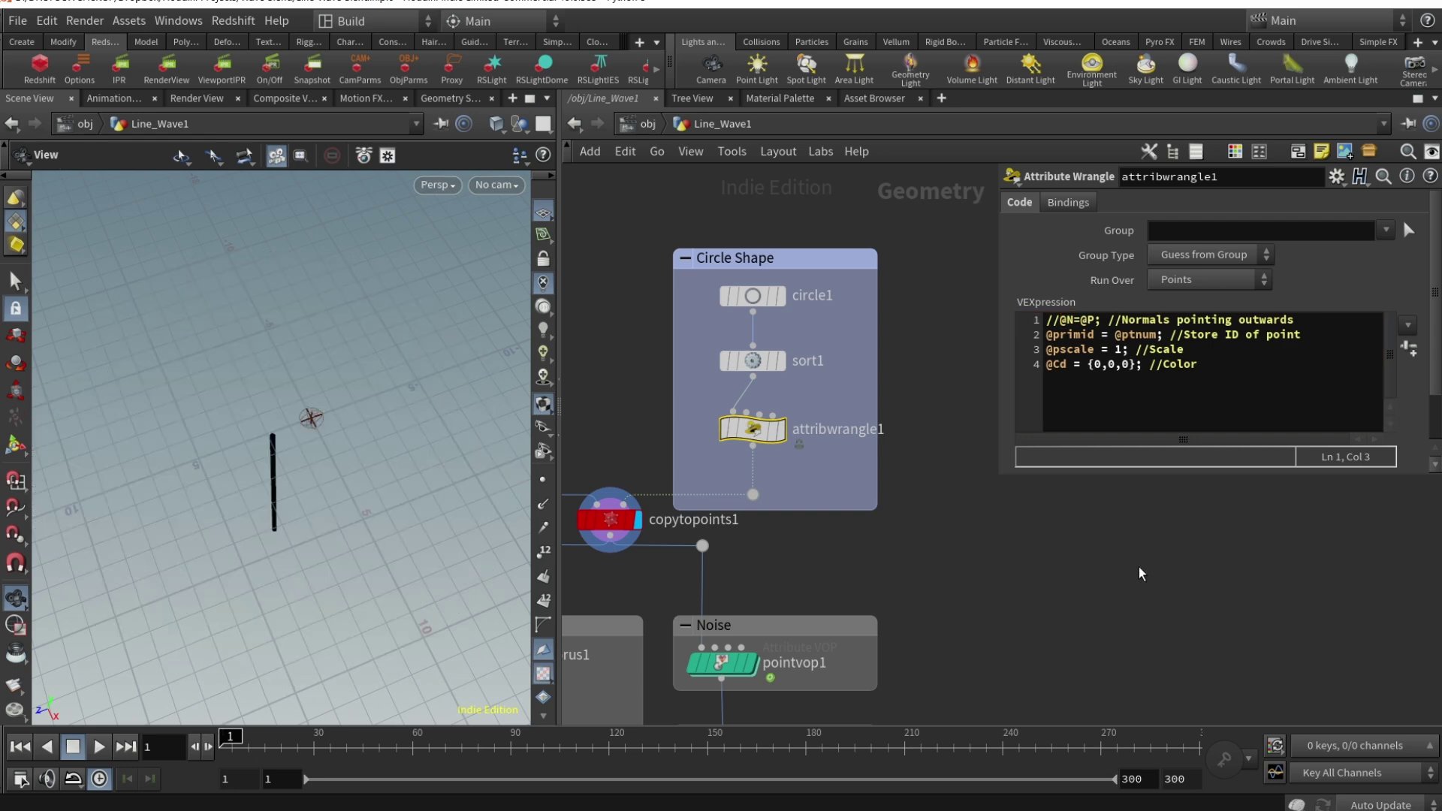
scroll(240, 433, up, 3)
scroll(285, 422, up, 3)
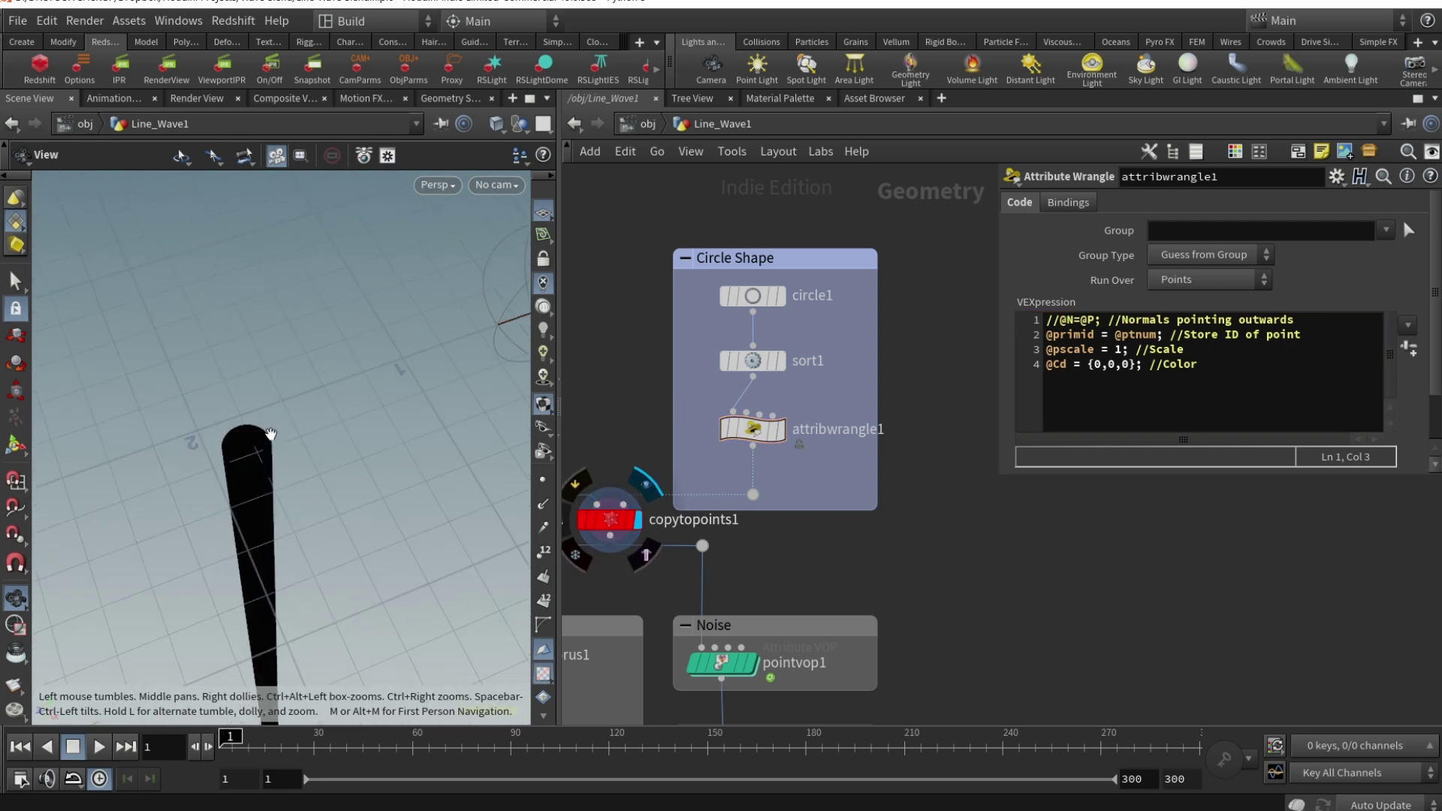
Step: Delete the // before @N=@P in attribwrangle1 to restore outward normals
click(1061, 320)
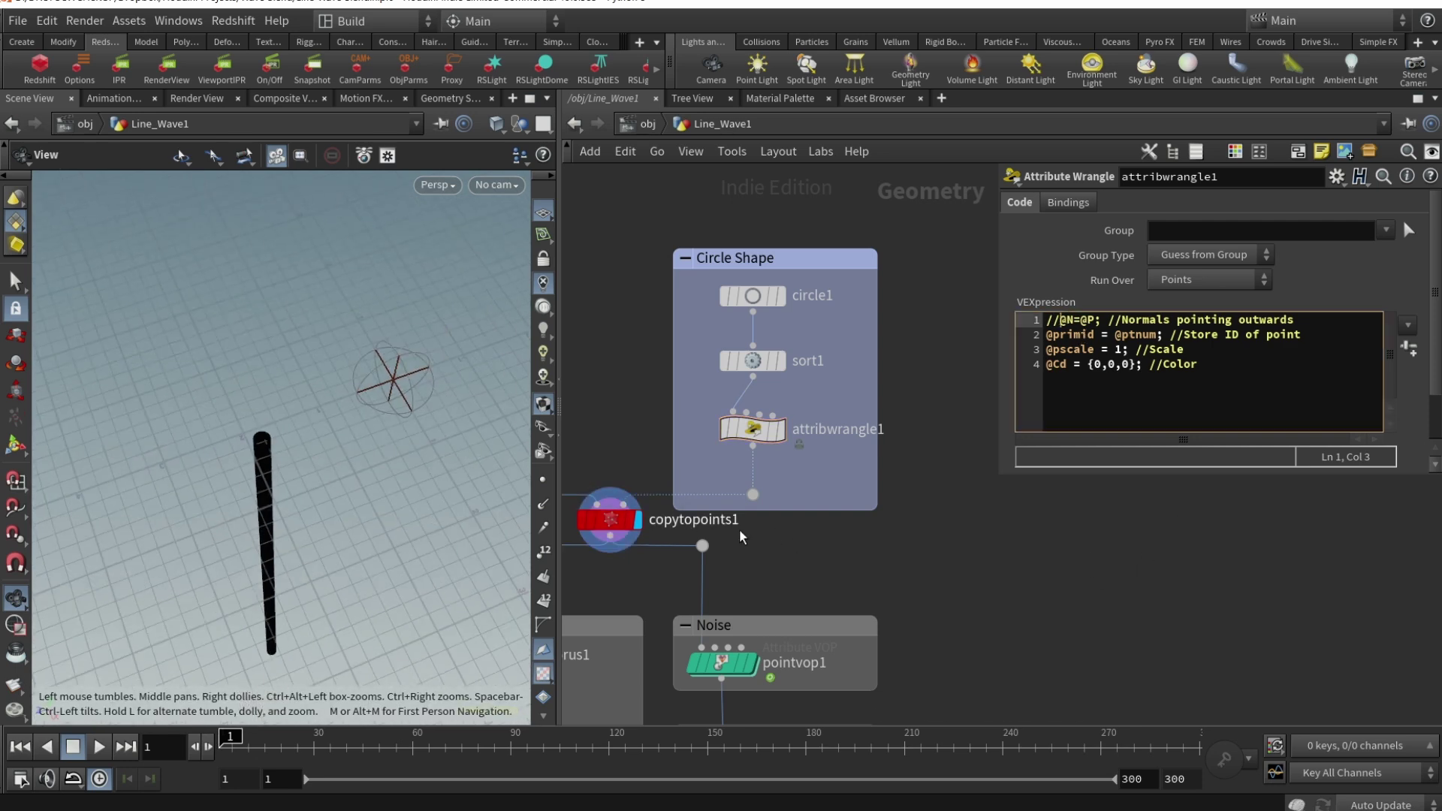
key(BackSpace)
key(BackSpace)
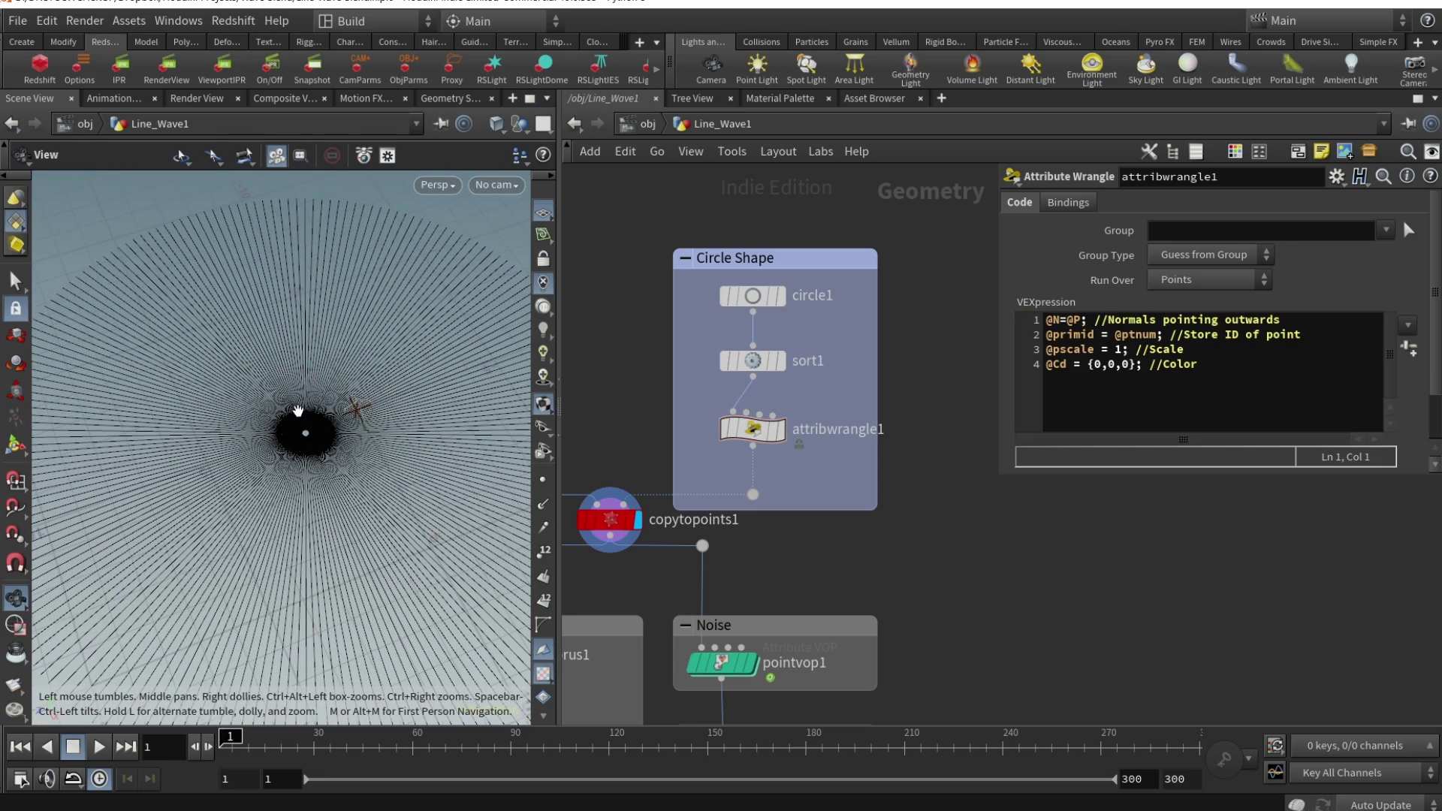
click(1189, 334)
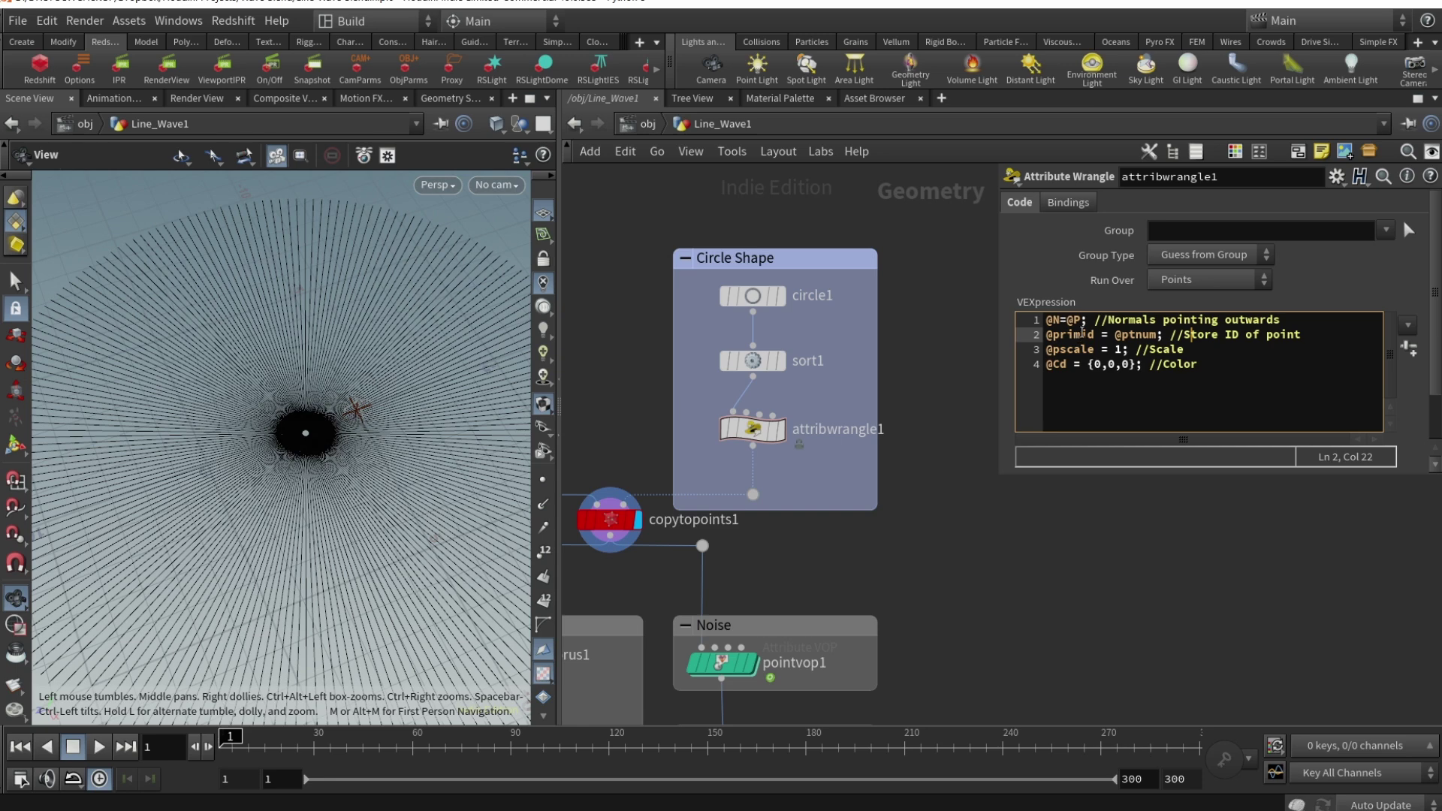
key(Home)
click(1293, 397)
Step: Review the wrangle's pscale 1 and Cd colour lines, then bring the Lines box into view
click(1094, 352)
click(1123, 352)
click(1138, 365)
key(End)
scroll(935, 526, down, 2)
middle_drag(870, 561, 789, 579)
scroll(601, 338, up, 3)
Step: Inspect line1's length 10 and its CONTROLS-driven points, viewing the upright line
click(689, 413)
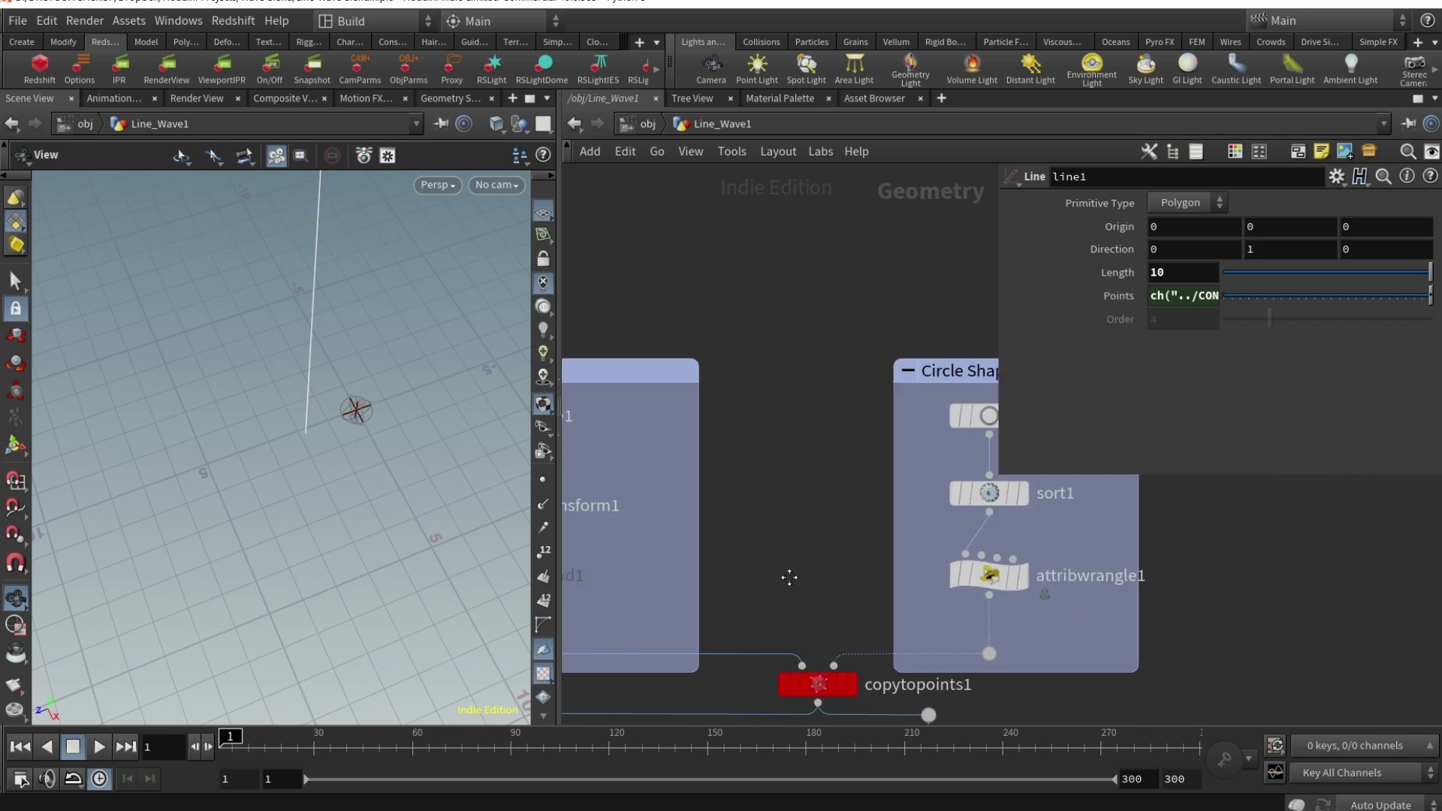
scroll(898, 572, down, 4)
click(955, 498)
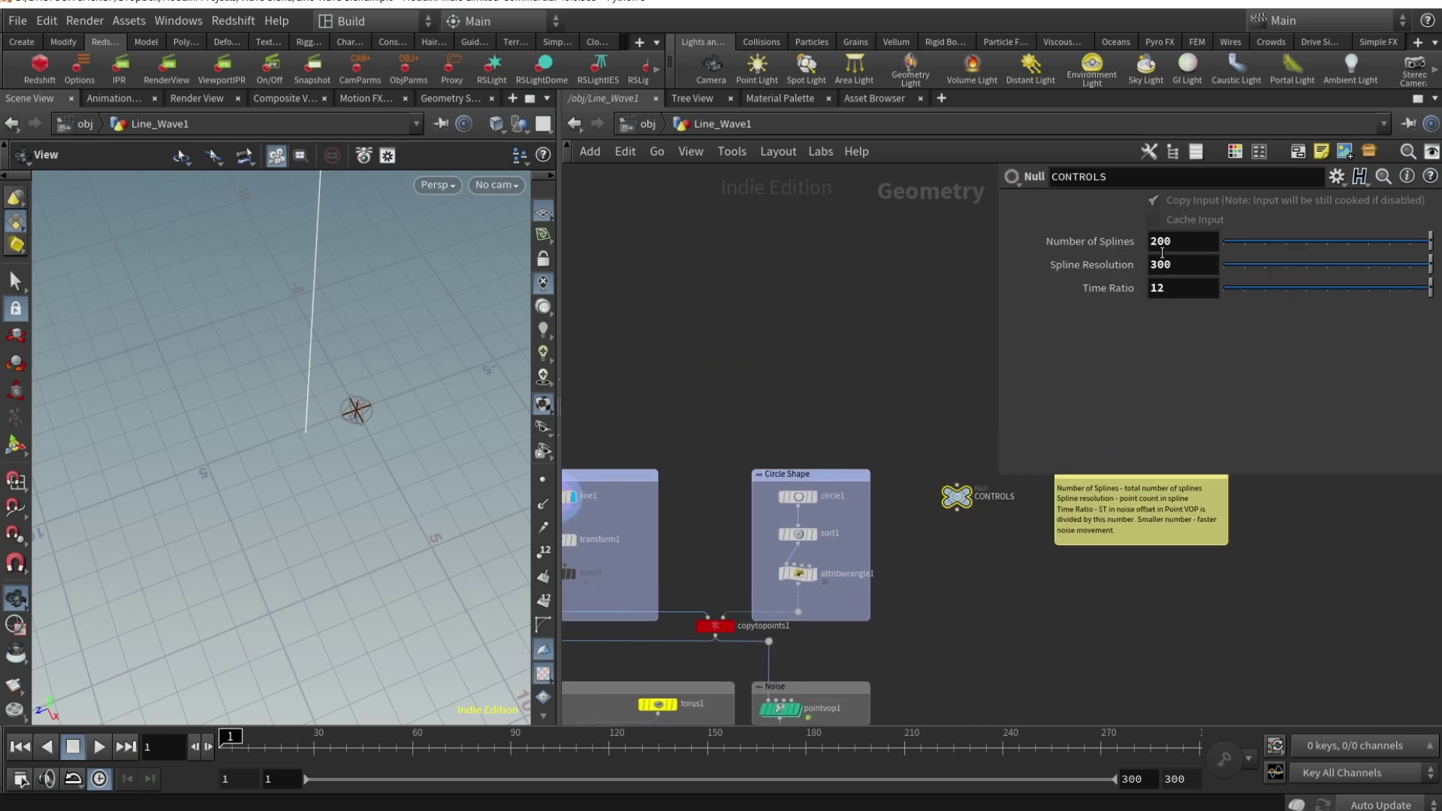
middle_drag(579, 475, 704, 442)
click(682, 463)
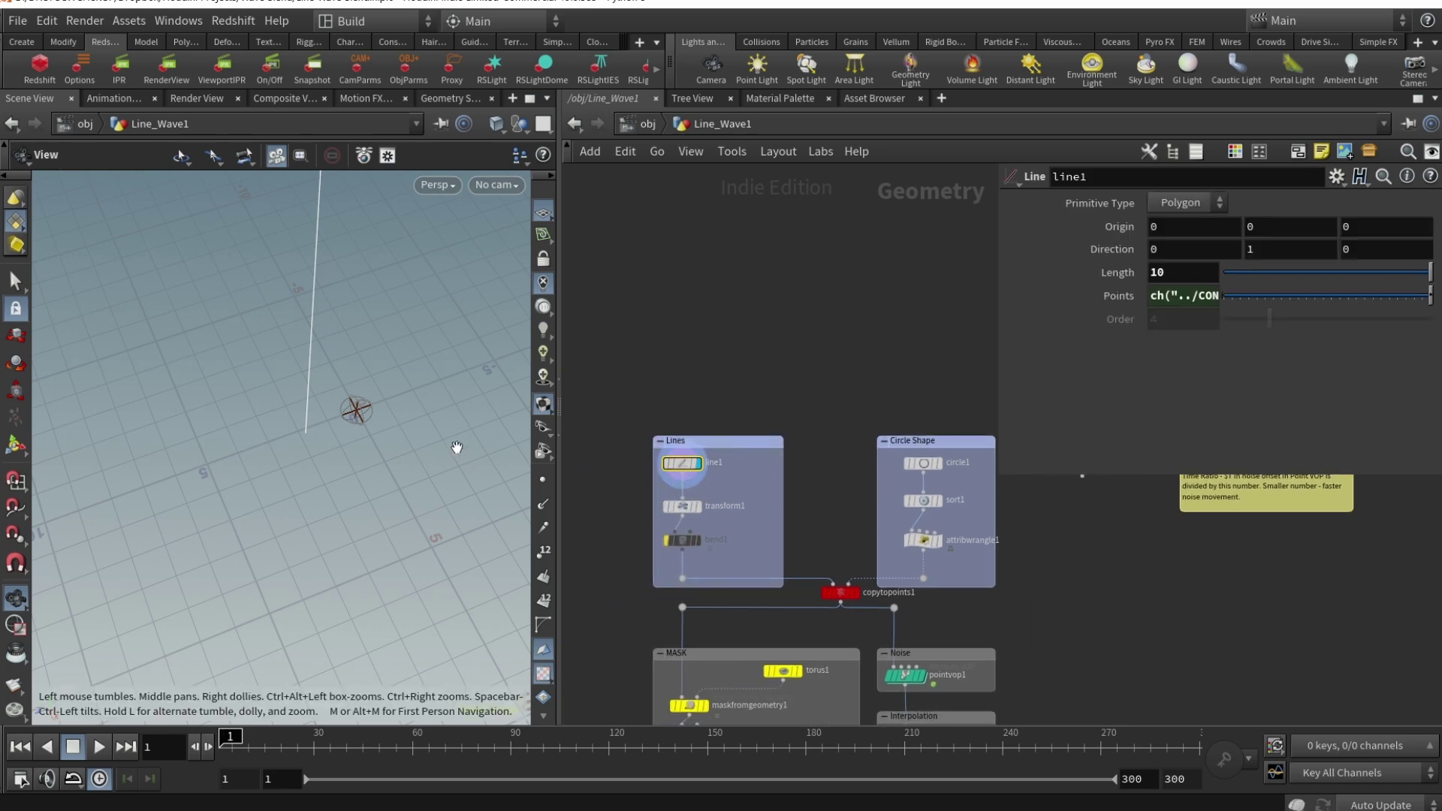
mouse_move(300, 376)
mouse_down()
mouse_move(183, 627)
mouse_move(329, 411)
mouse_up()
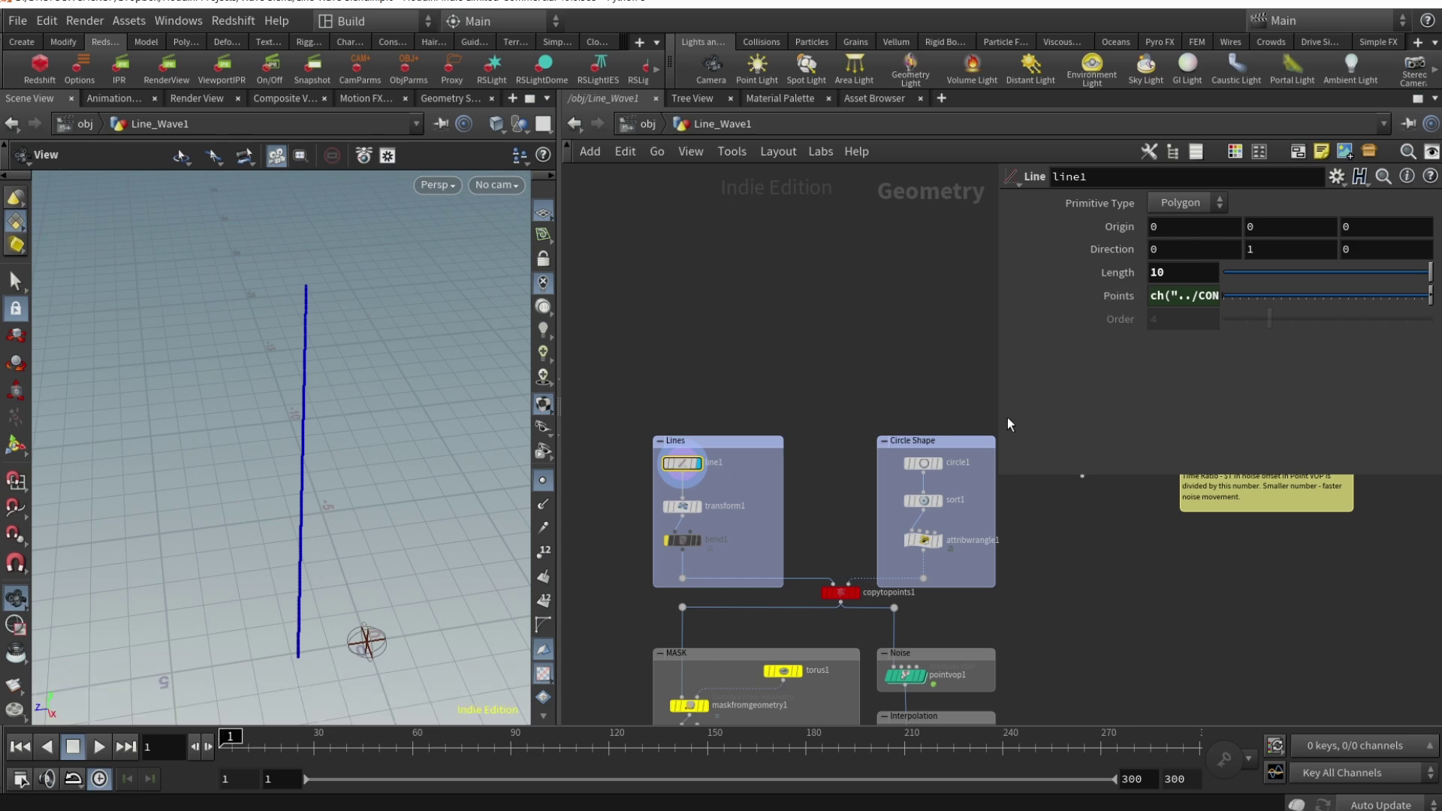
Step: Select transform1 to show its 90-degree X rotation of the line
middle_drag(1157, 576, 1120, 516)
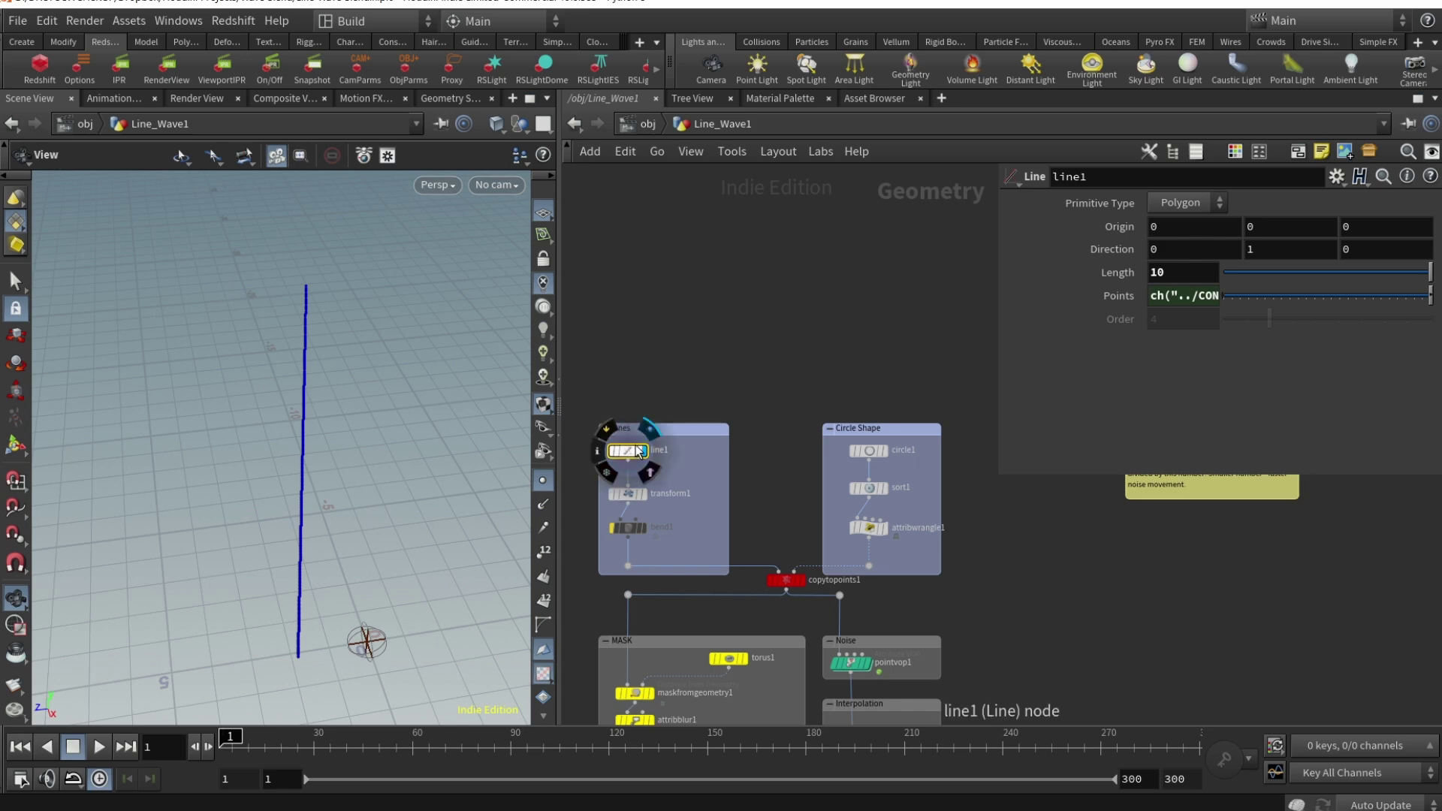
mouse_move(629, 499)
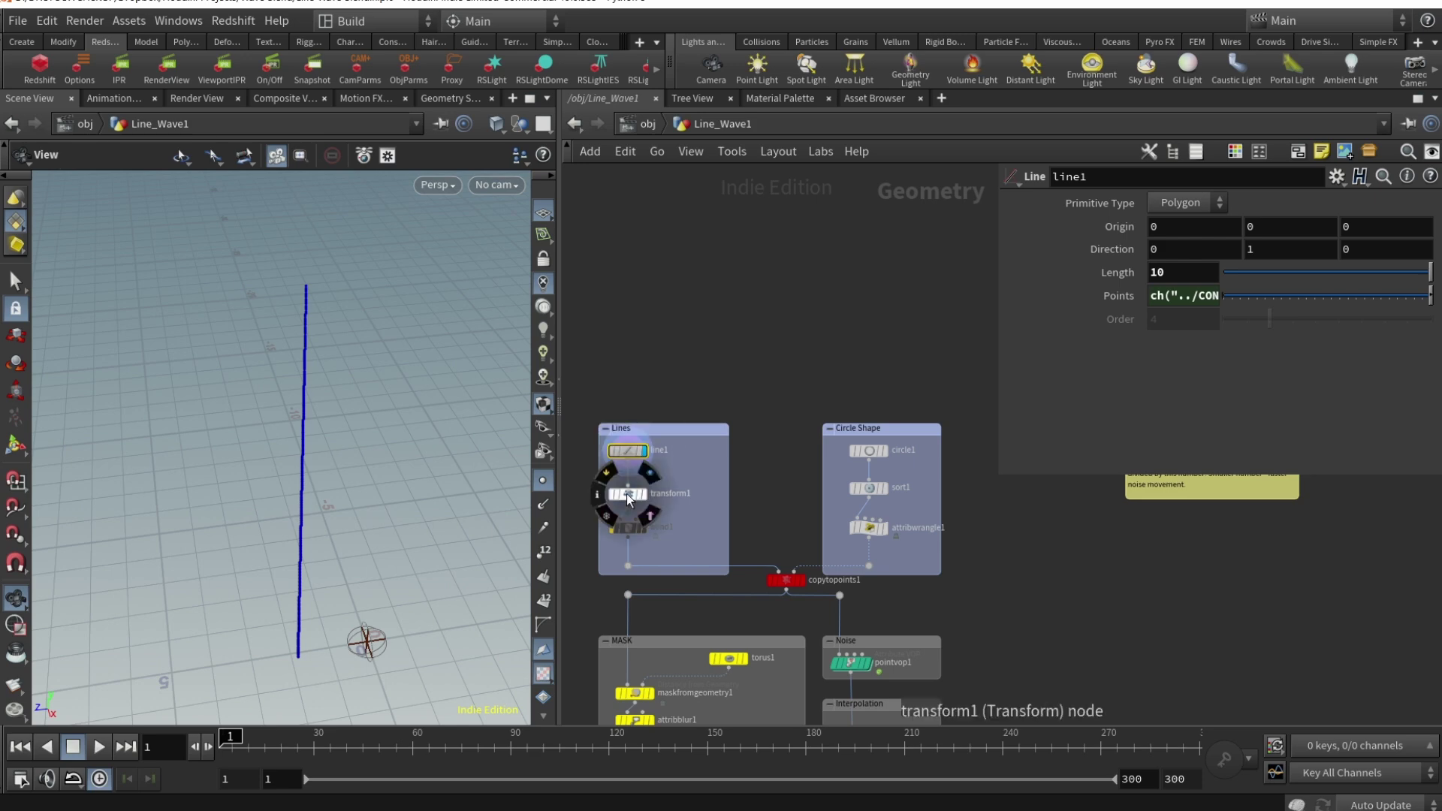
click(628, 494)
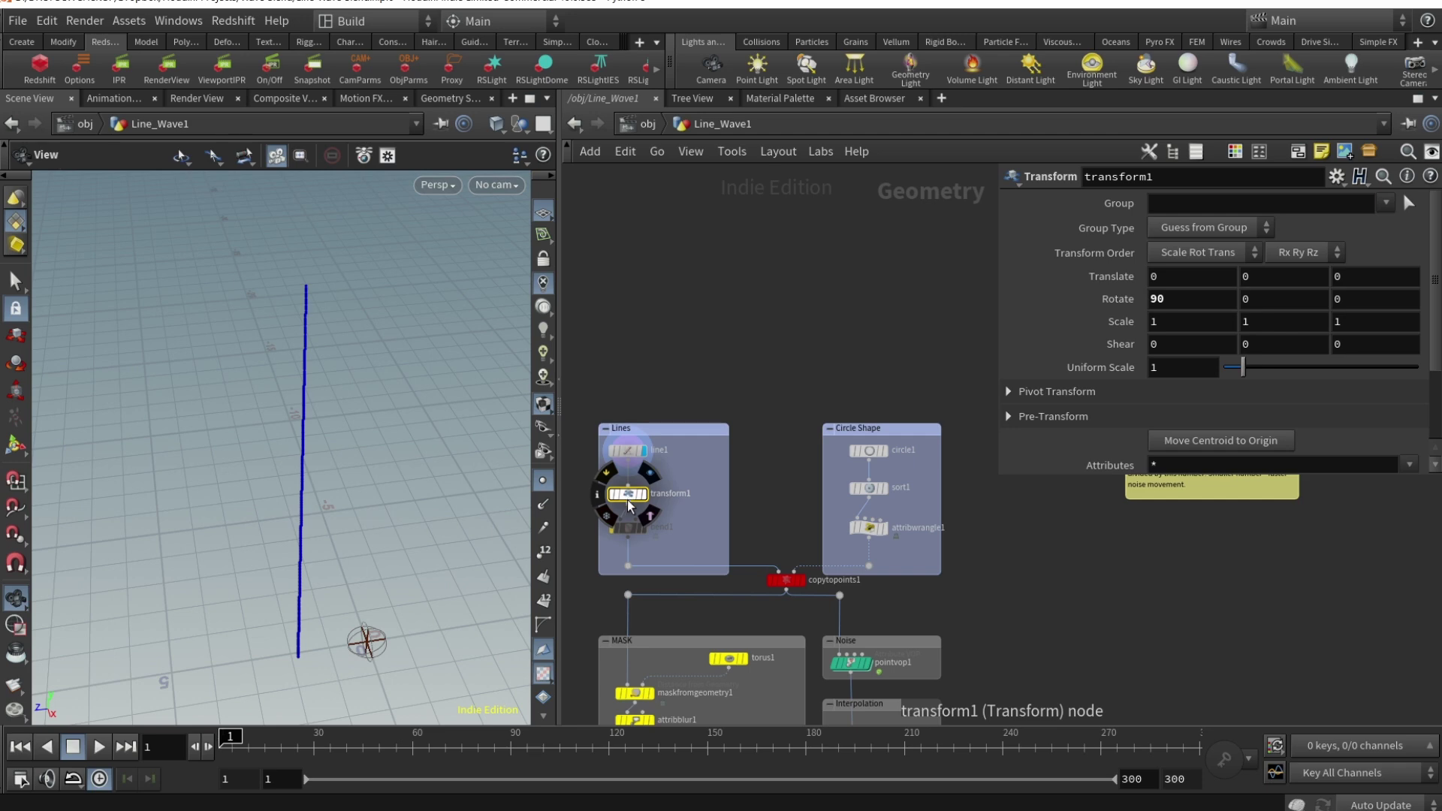
scroll(630, 505, up, 2)
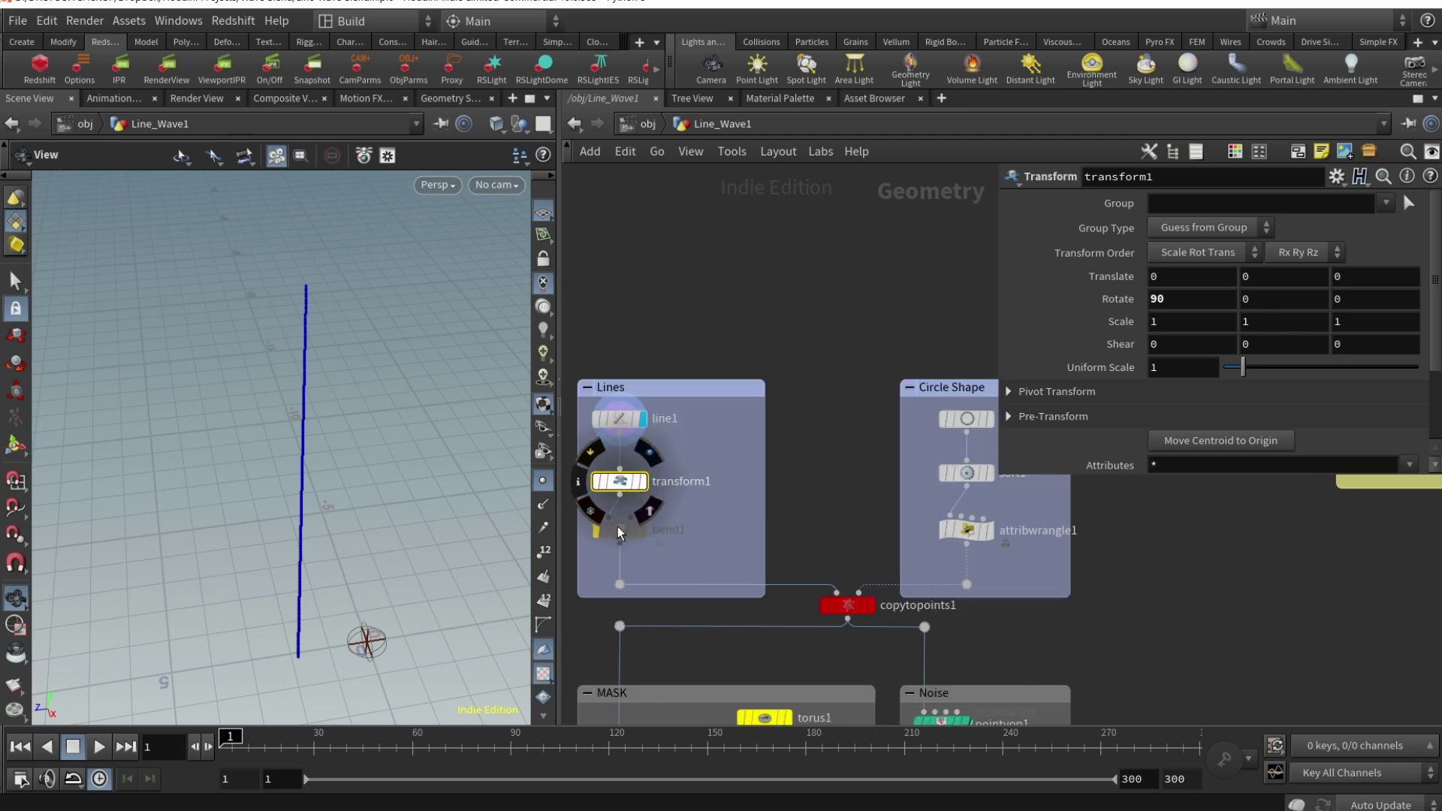
middle_drag(621, 534, 671, 503)
mouse_move(672, 503)
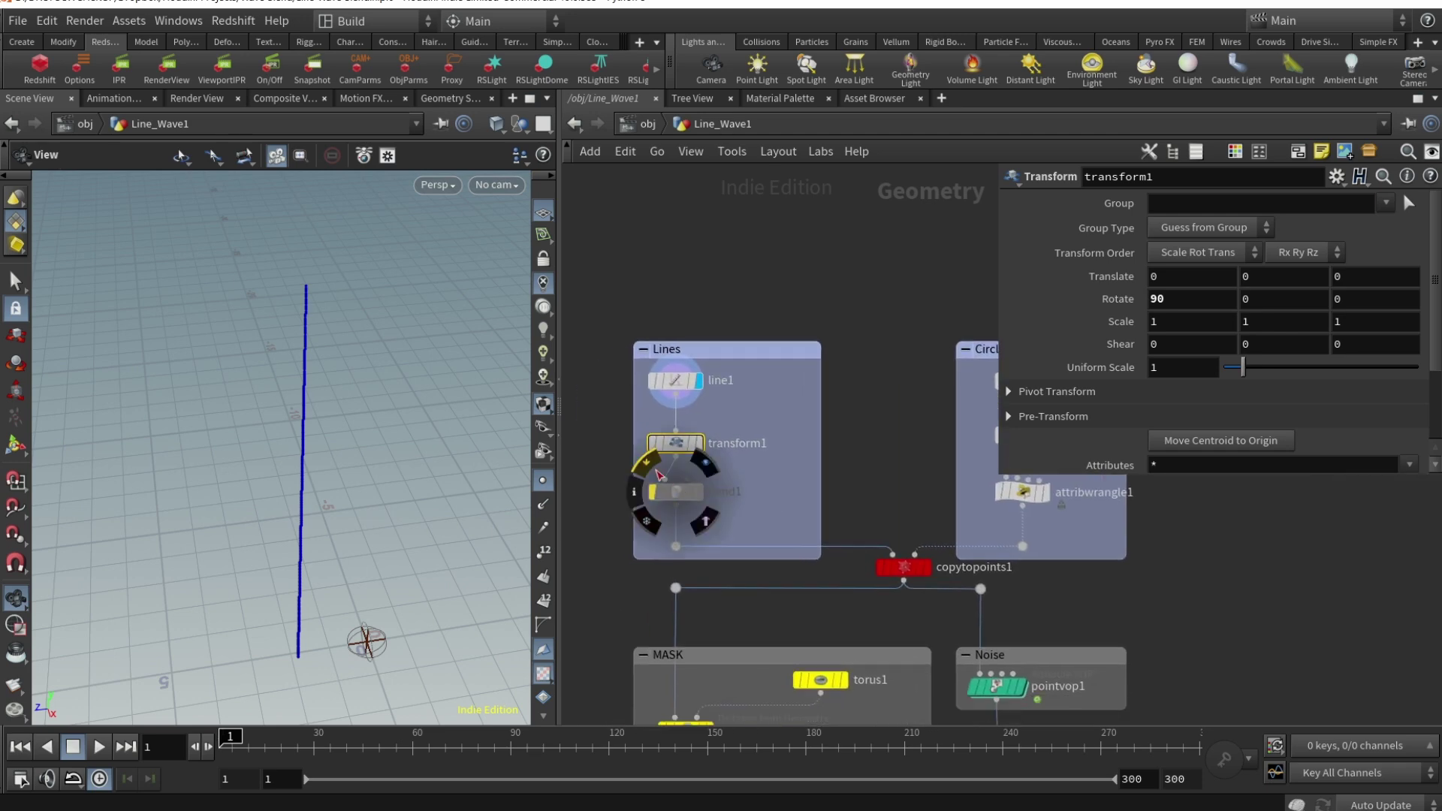
Step: Set the display flag on bend1 to show the line as a half-circle arc
click(683, 499)
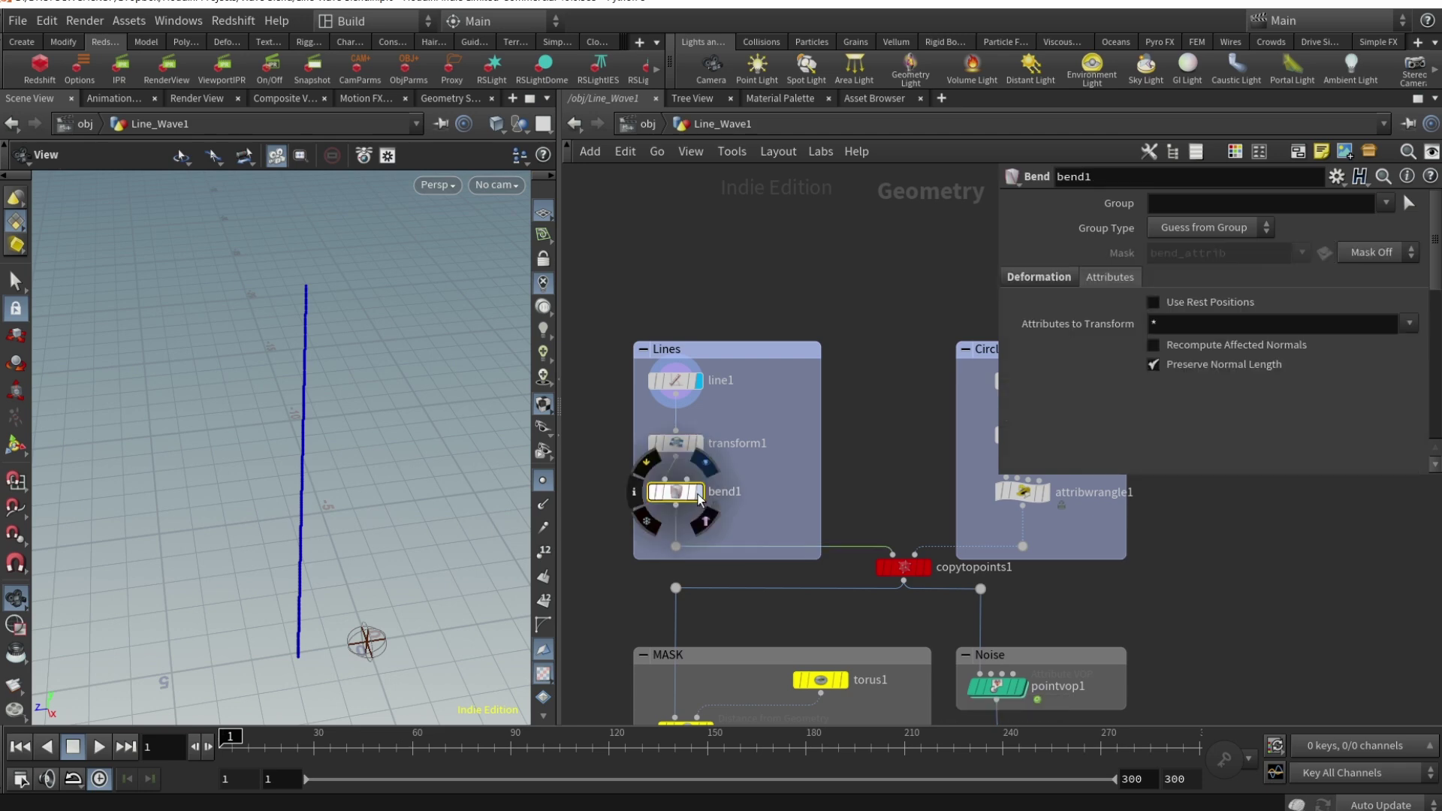
click(698, 493)
drag(345, 640, 305, 476)
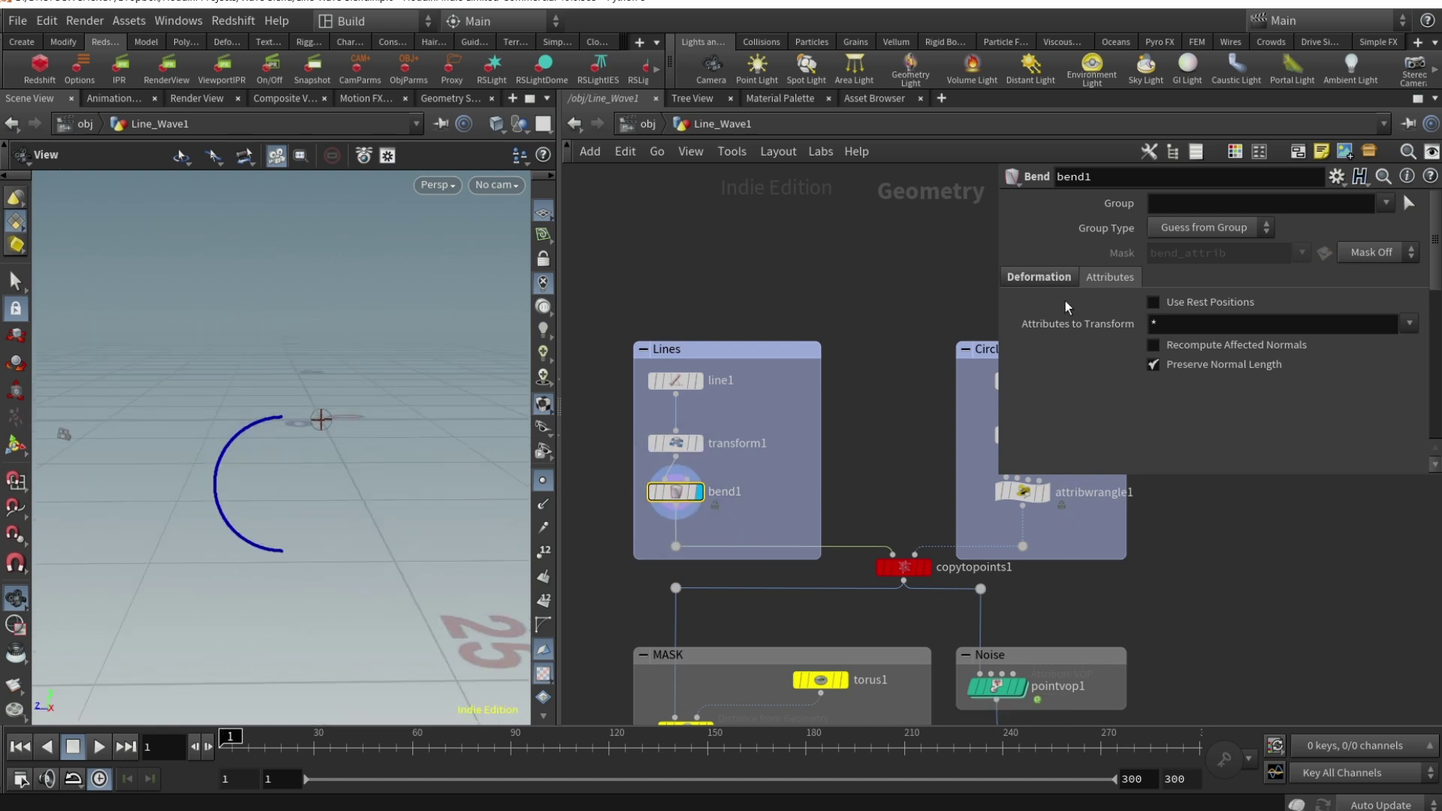
Step: Review bend1's -17.7 bend angle and Capture Origin settings on the Deformation tab
click(1052, 282)
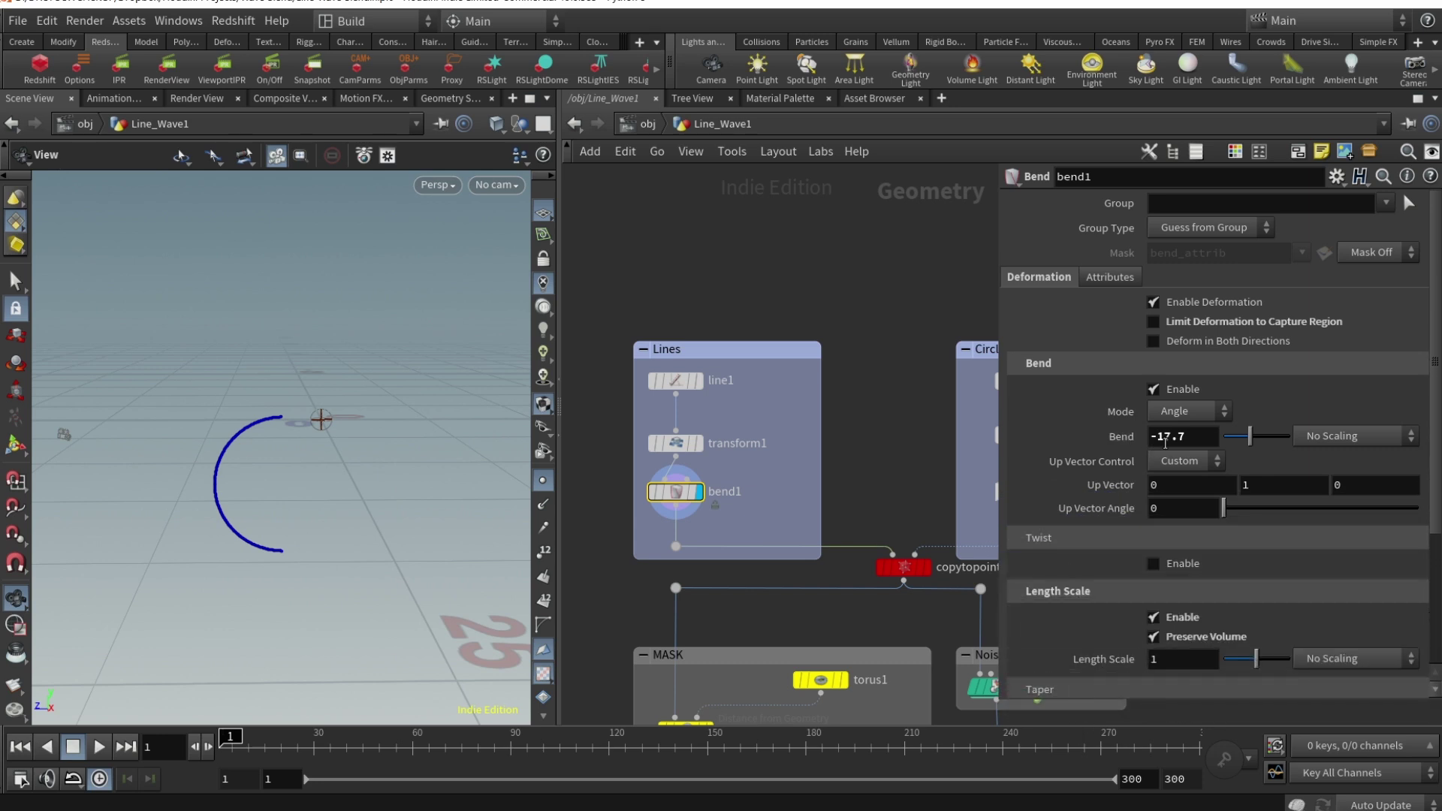
scroll(1055, 442, down, 4)
scroll(1063, 436, down, 1)
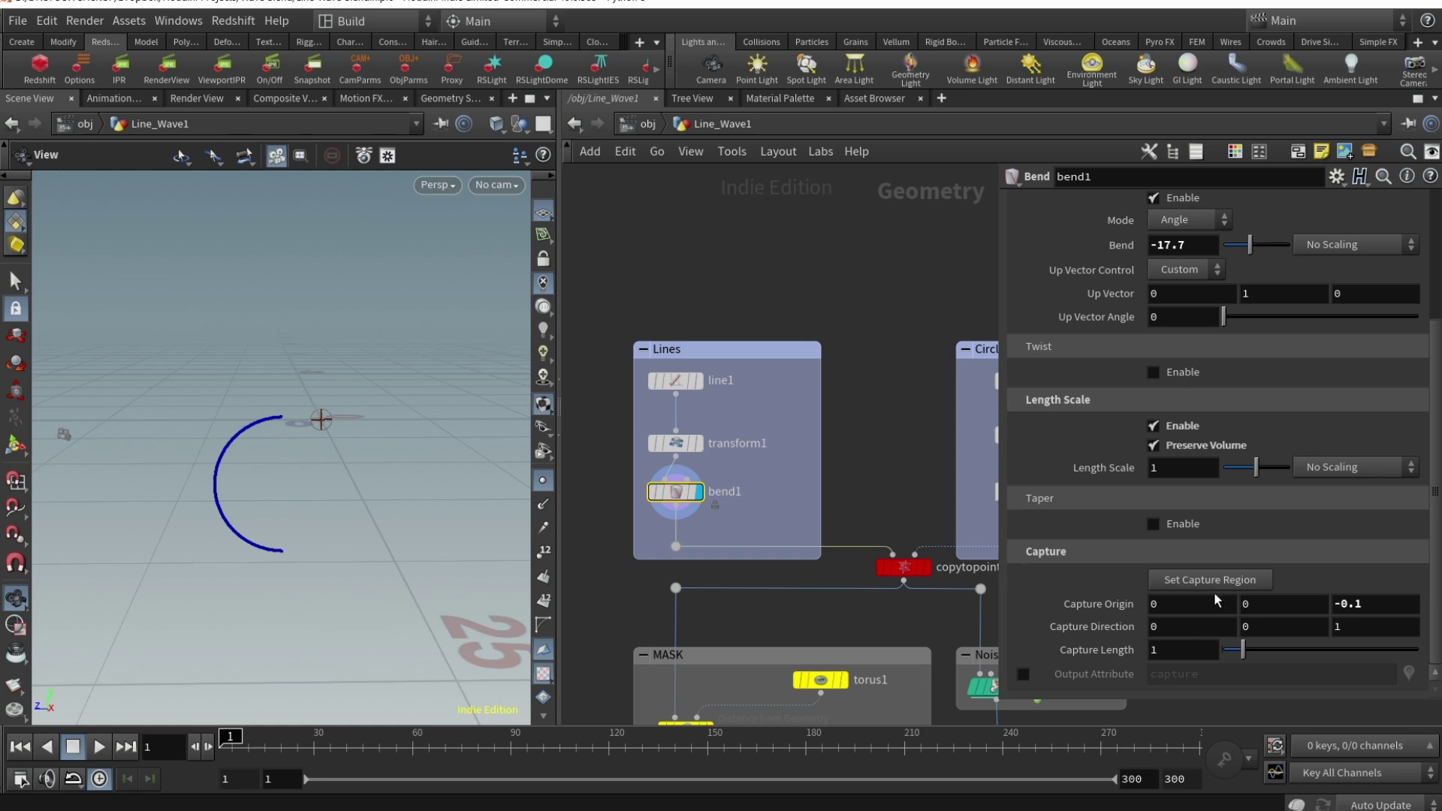
click(1391, 605)
drag(335, 473, 278, 473)
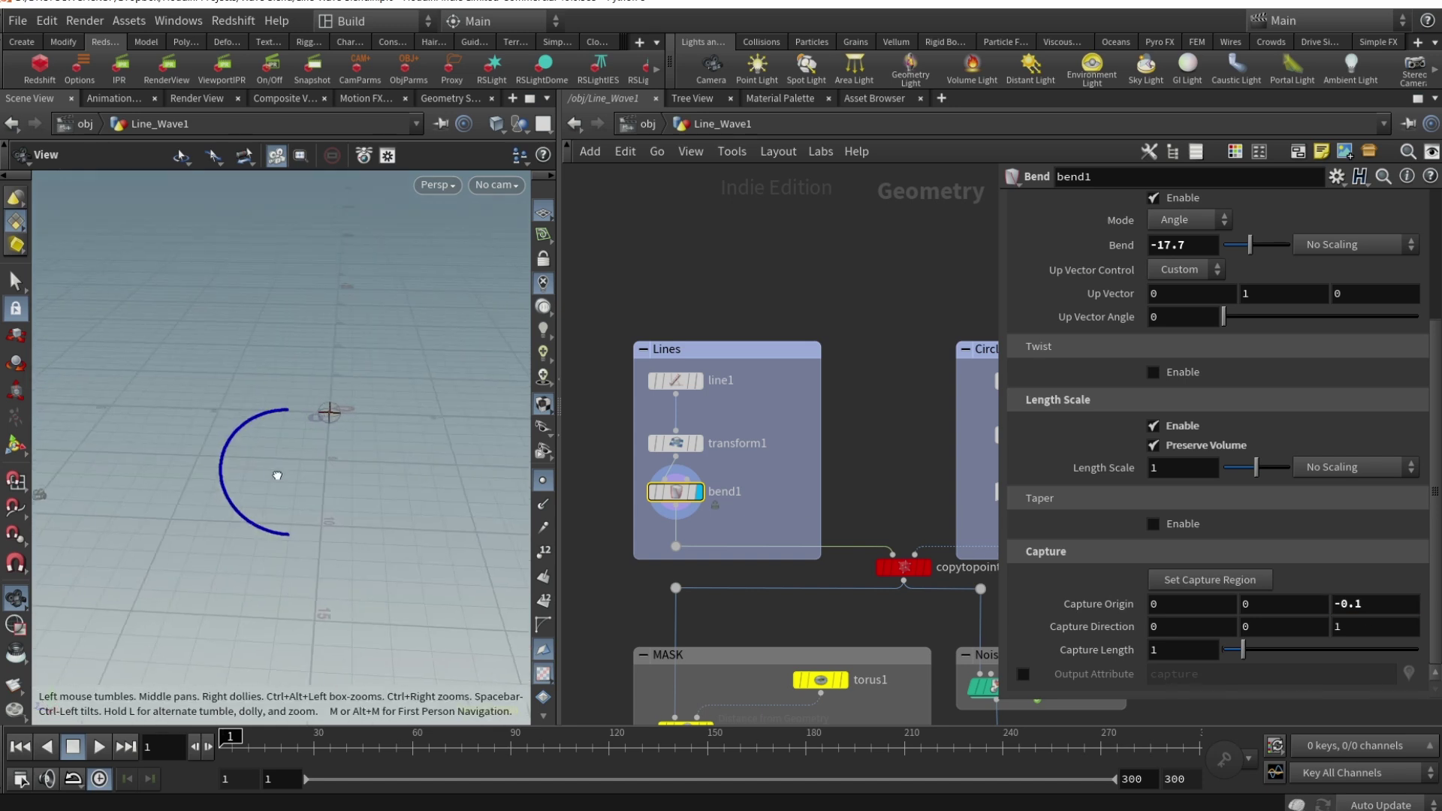
Step: Display copytopoints1's wire sphere of arcs, then select pointvop1 in the Noise group
click(905, 568)
scroll(904, 568, down, 1)
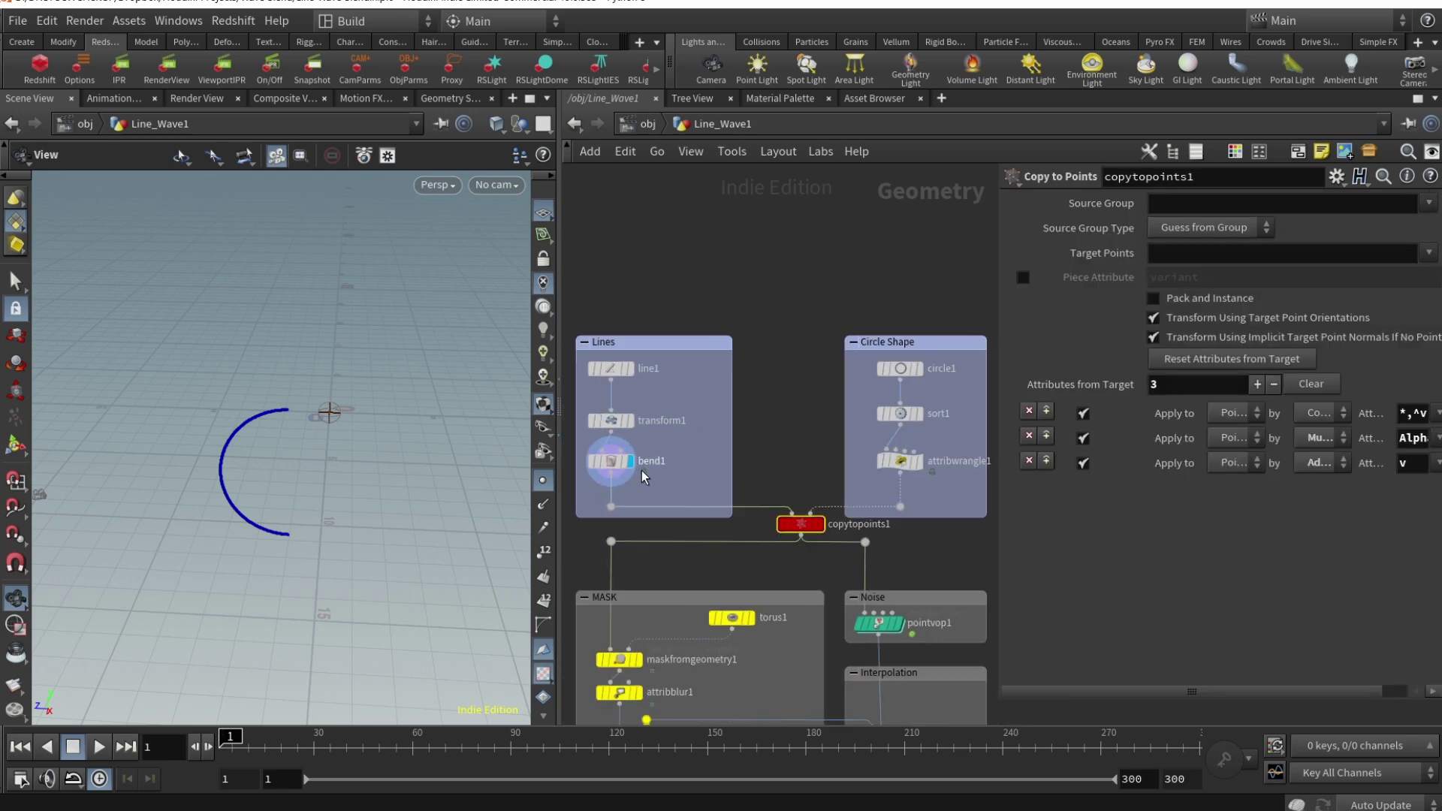
click(901, 466)
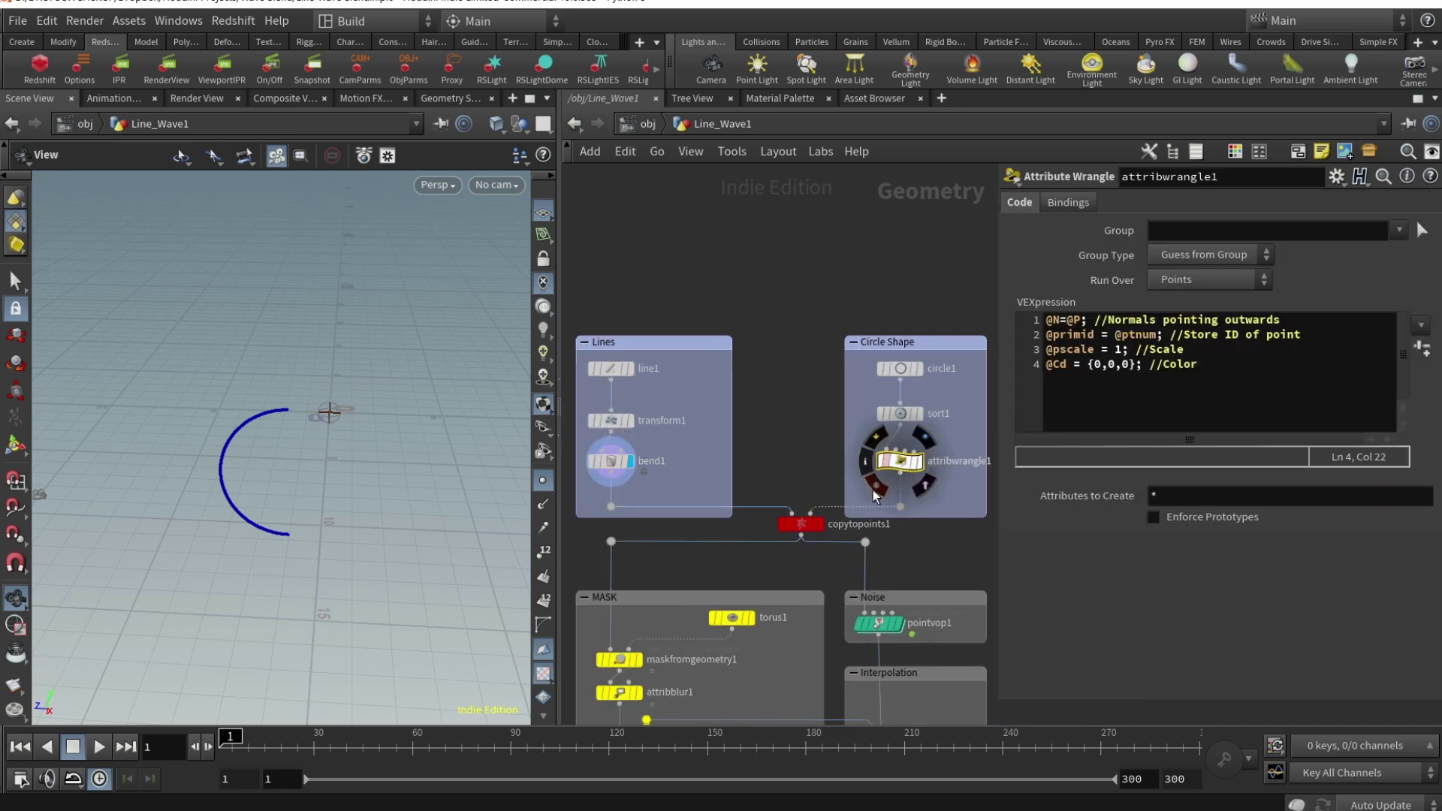
click(822, 524)
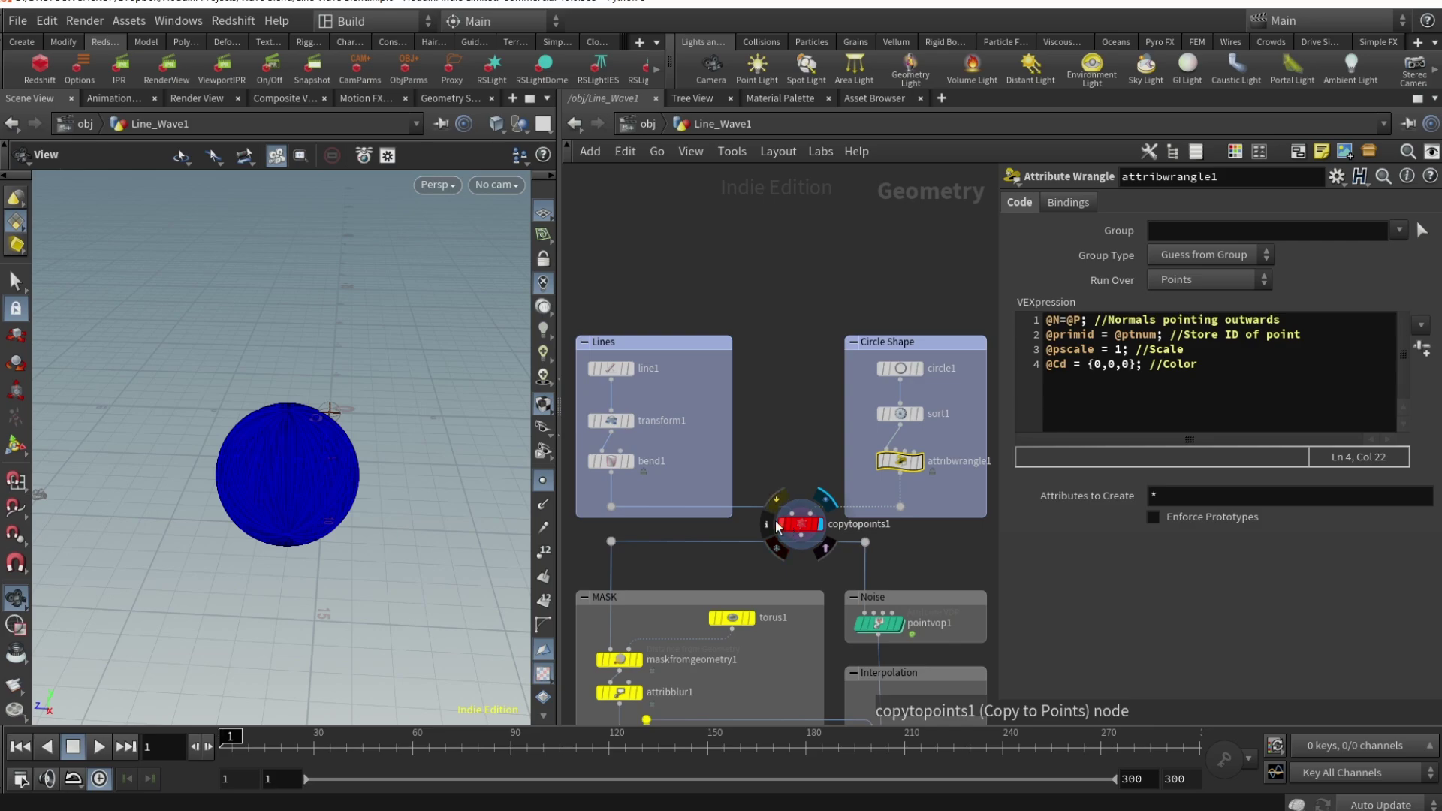
scroll(276, 463, up, 2)
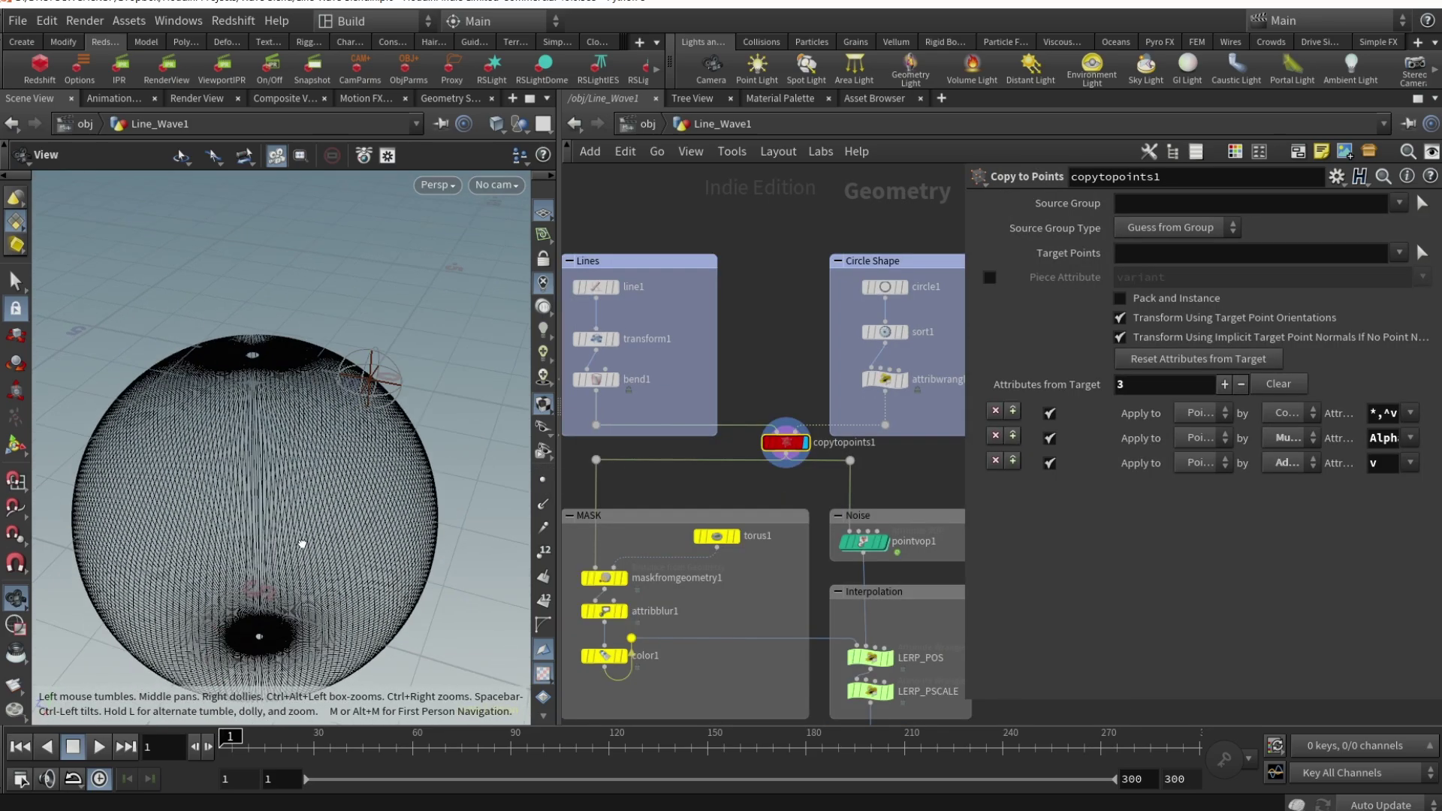
scroll(309, 547, down, 3)
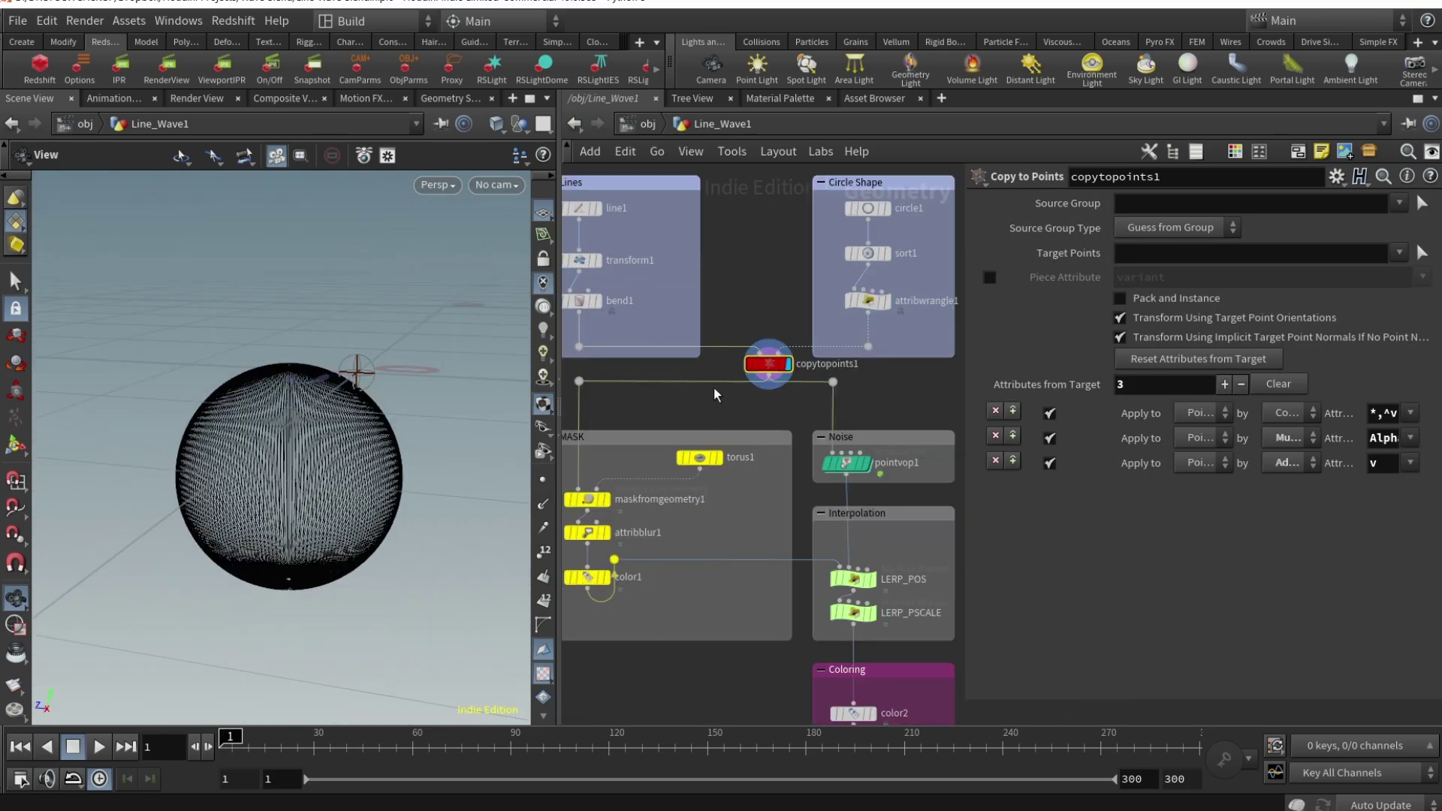
click(873, 436)
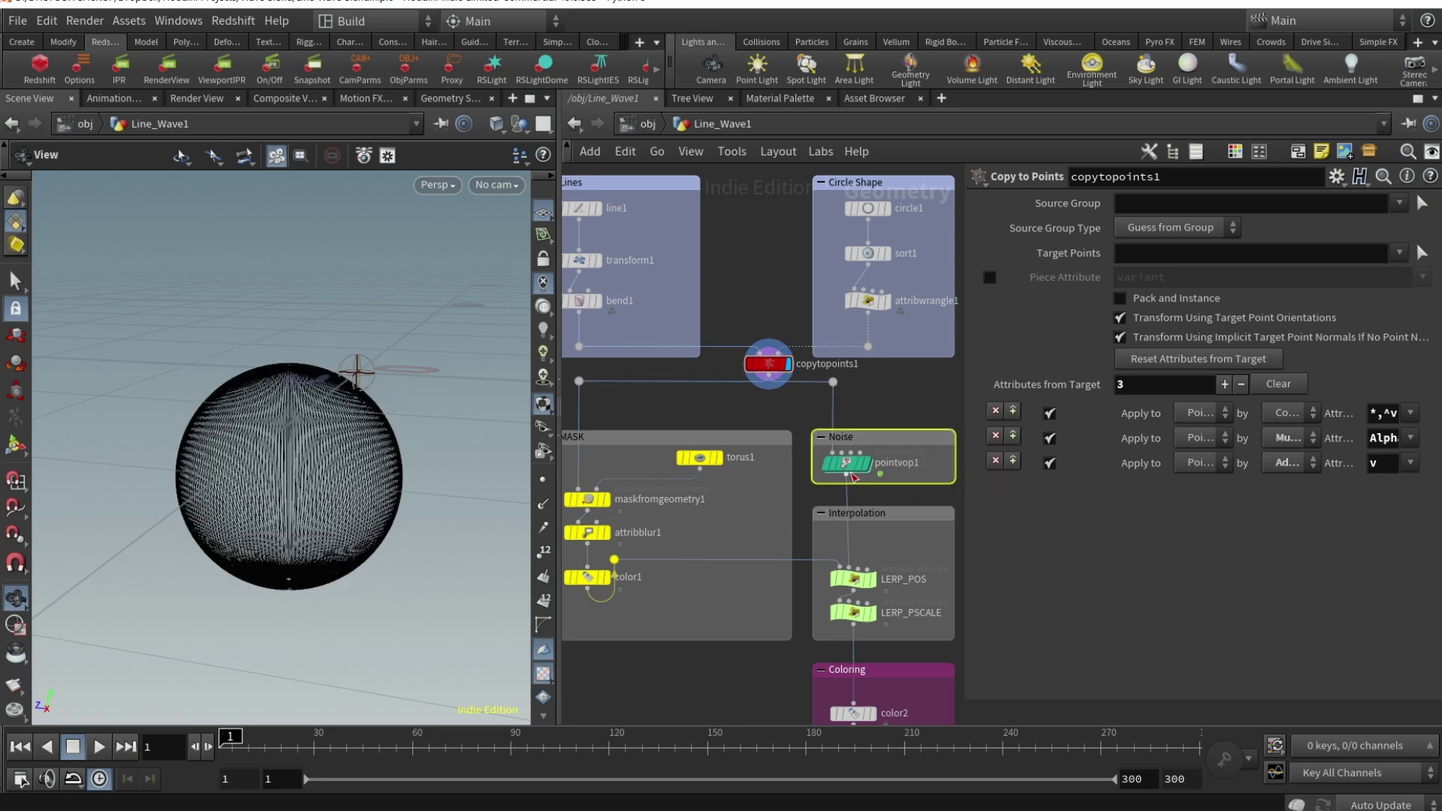
click(846, 468)
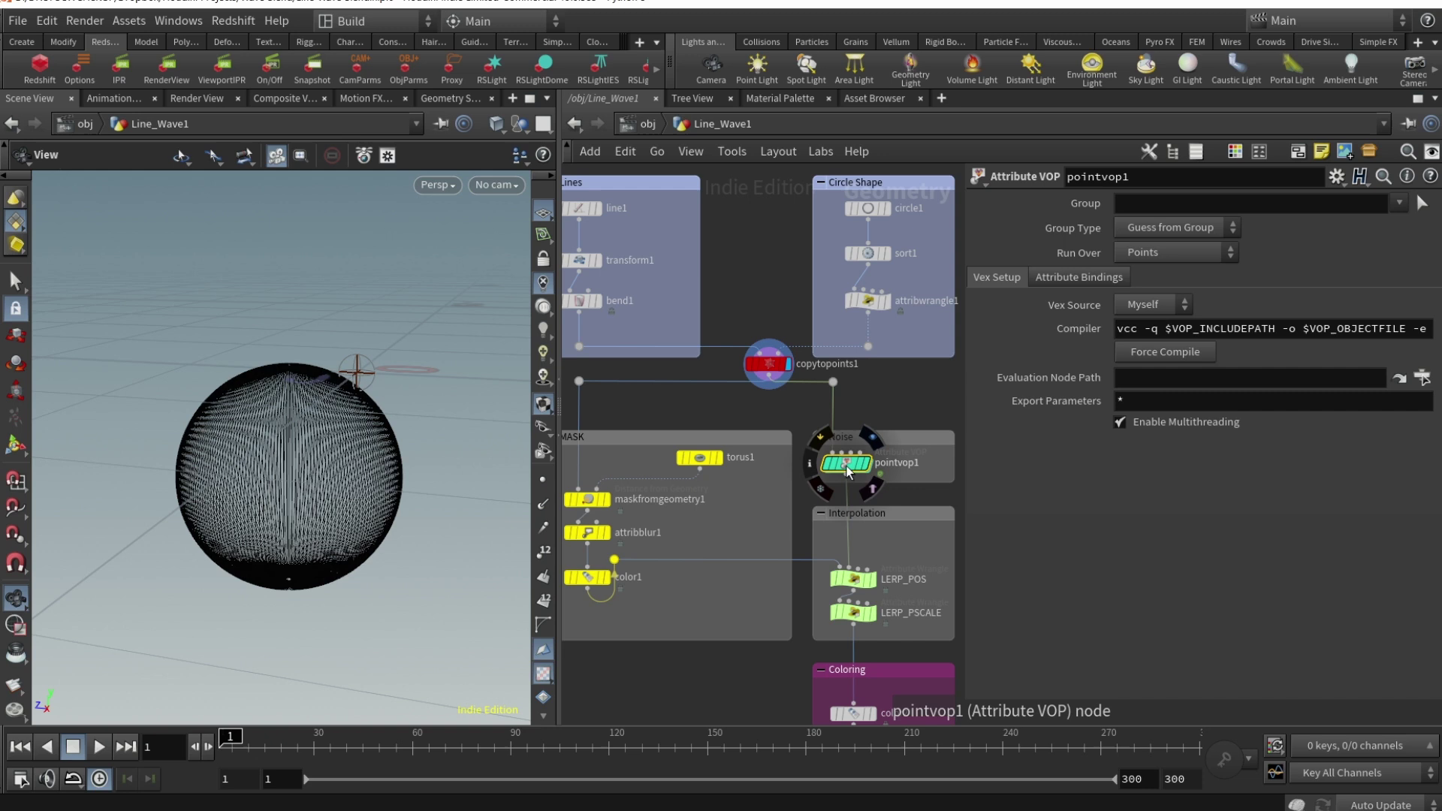
Step: Inside pointvop1, select turbnoise1 and inspect its third frequency value
double_click(837, 467)
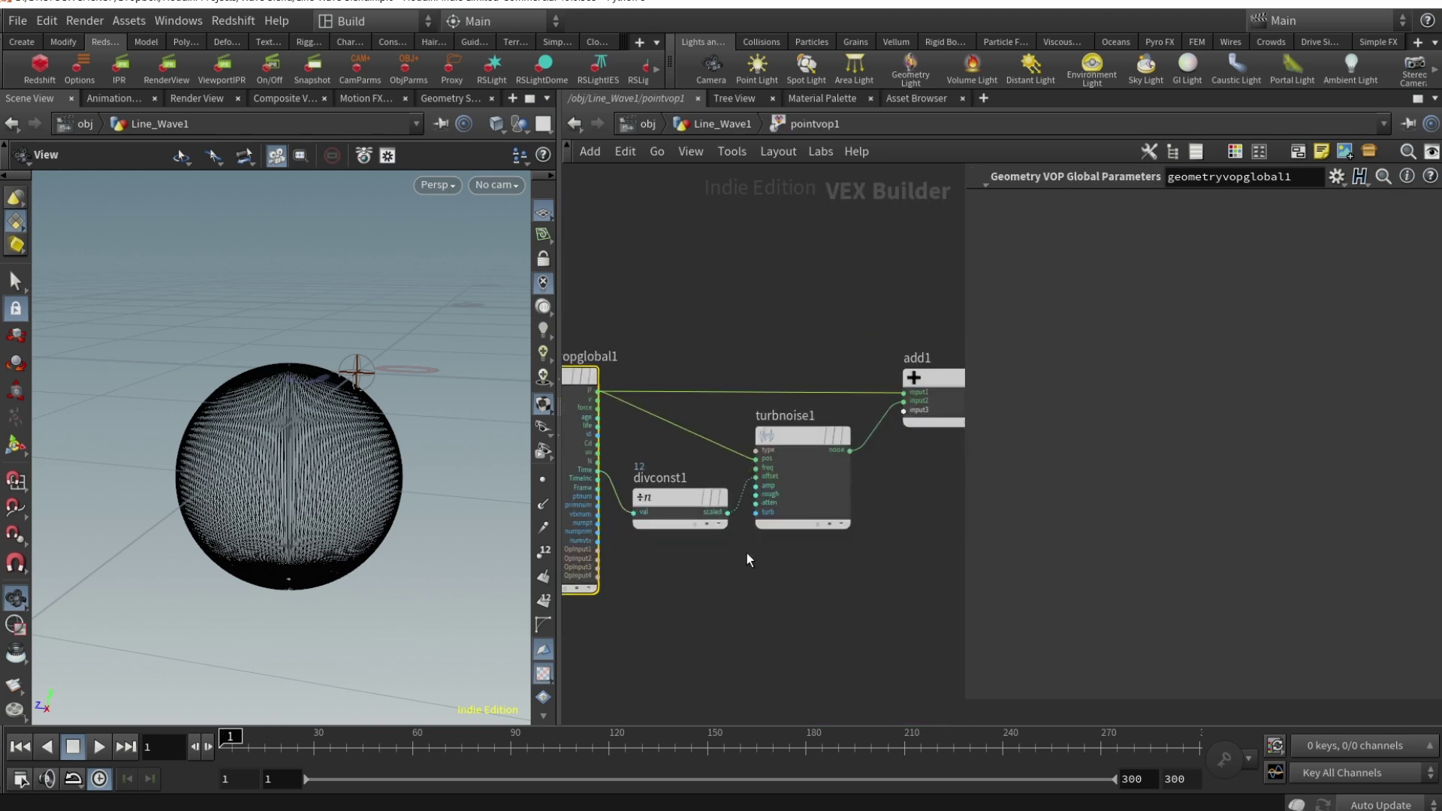
click(808, 432)
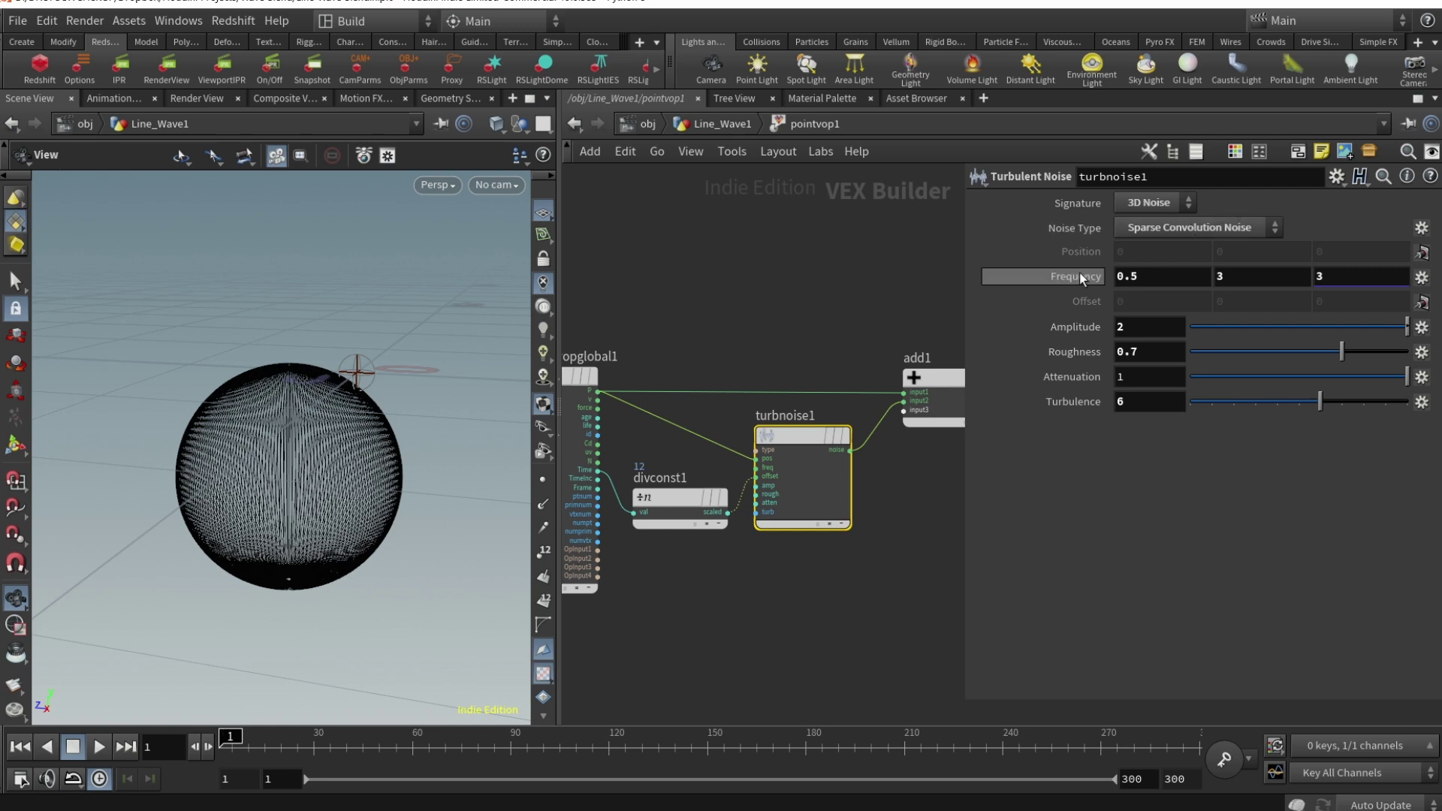
click(1362, 283)
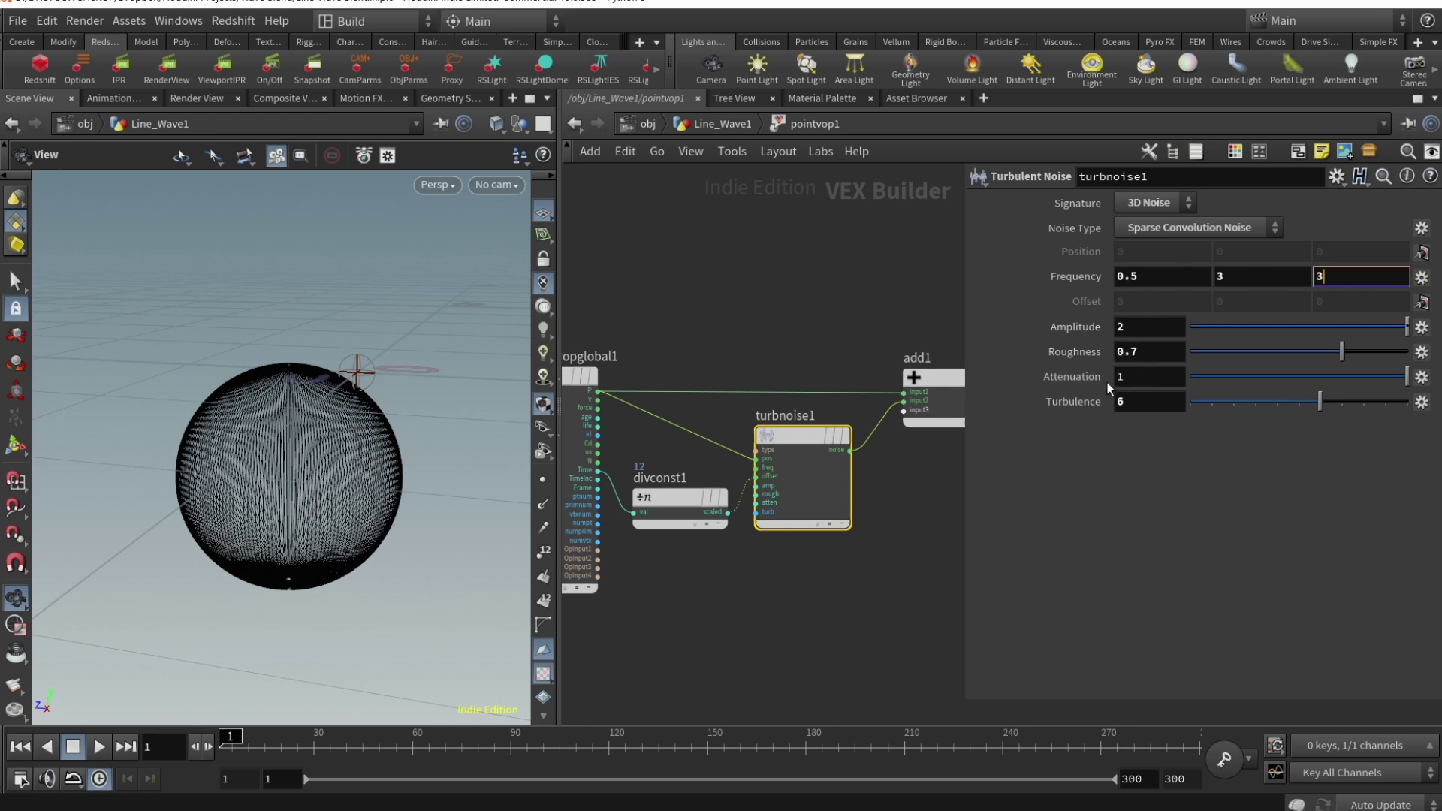
Step: Wire geometryvopglobal1's P output into turbnoise1's pos input
middle_drag(930, 521, 868, 476)
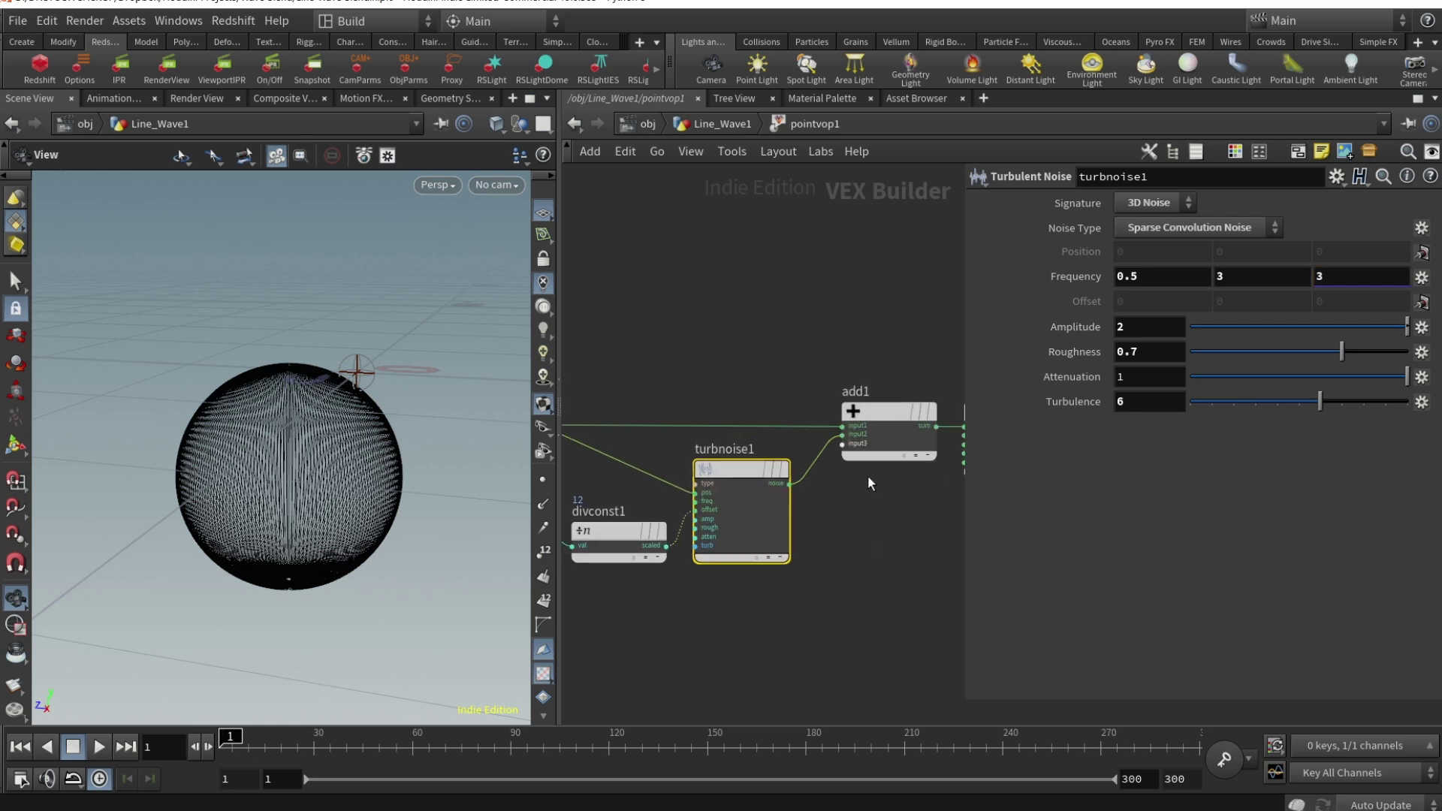
click(884, 410)
middle_drag(868, 618, 903, 586)
drag(742, 508, 798, 511)
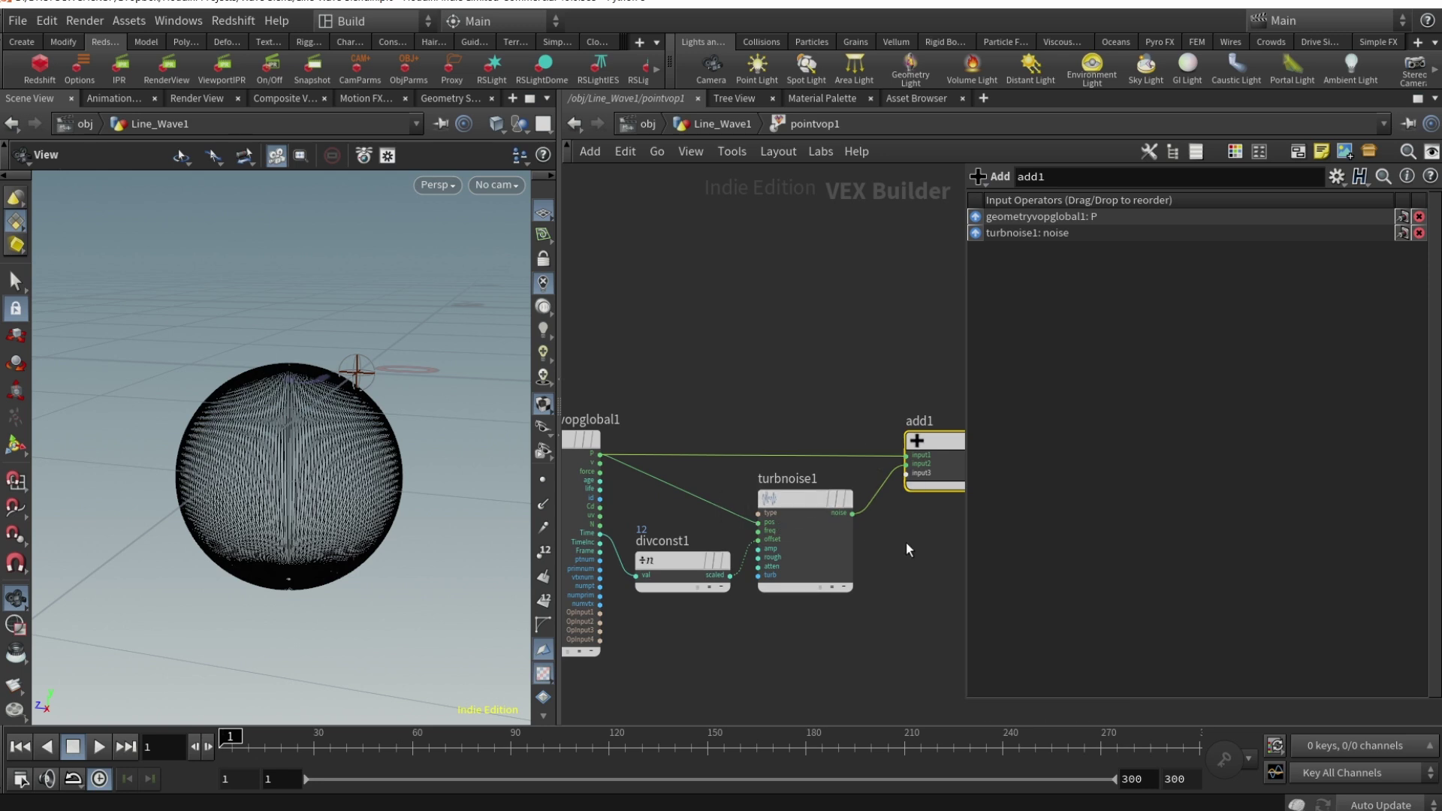
middle_drag(909, 547, 833, 561)
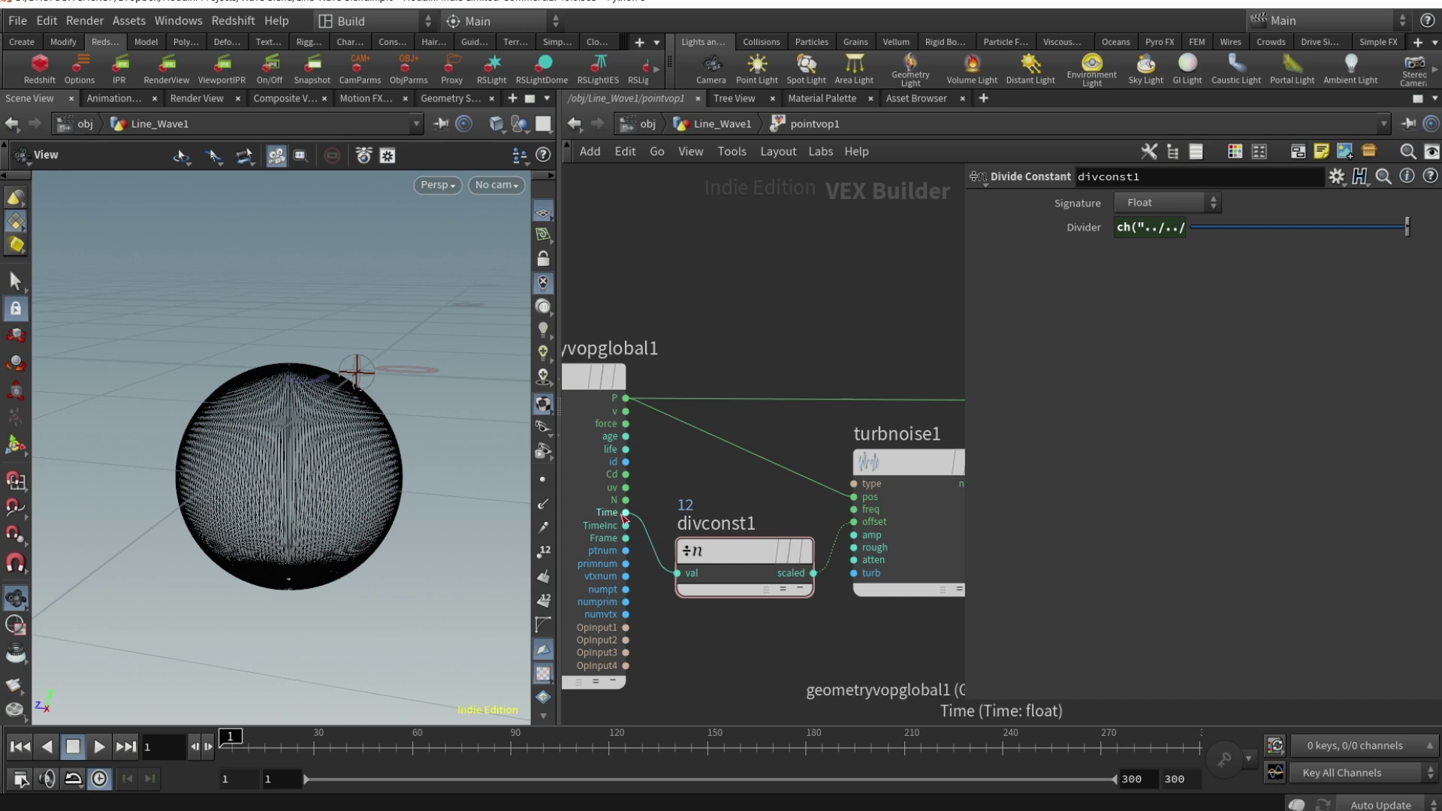
Step: Inspect divconst1's full Divider expression and the geometry output node
click(673, 596)
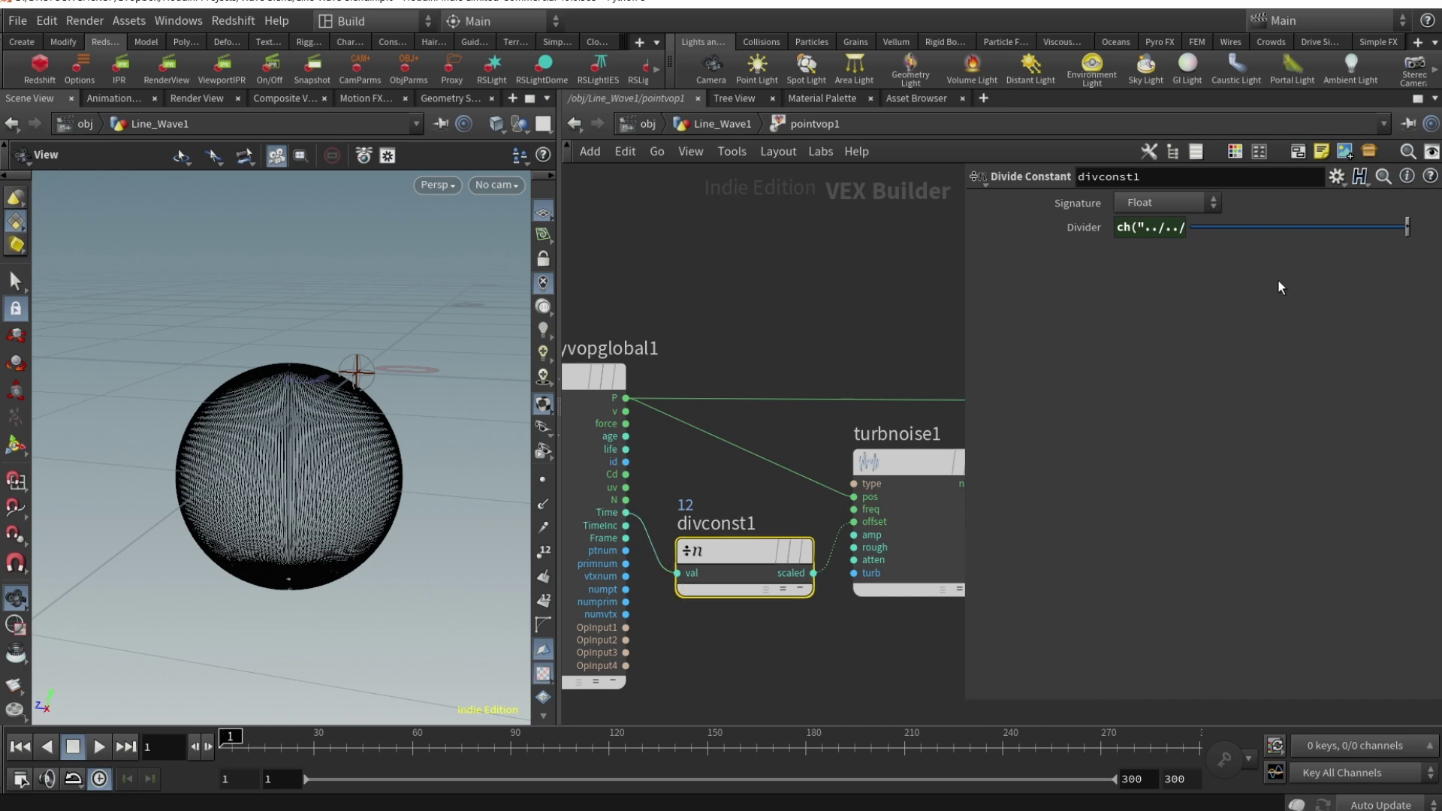
click(1071, 232)
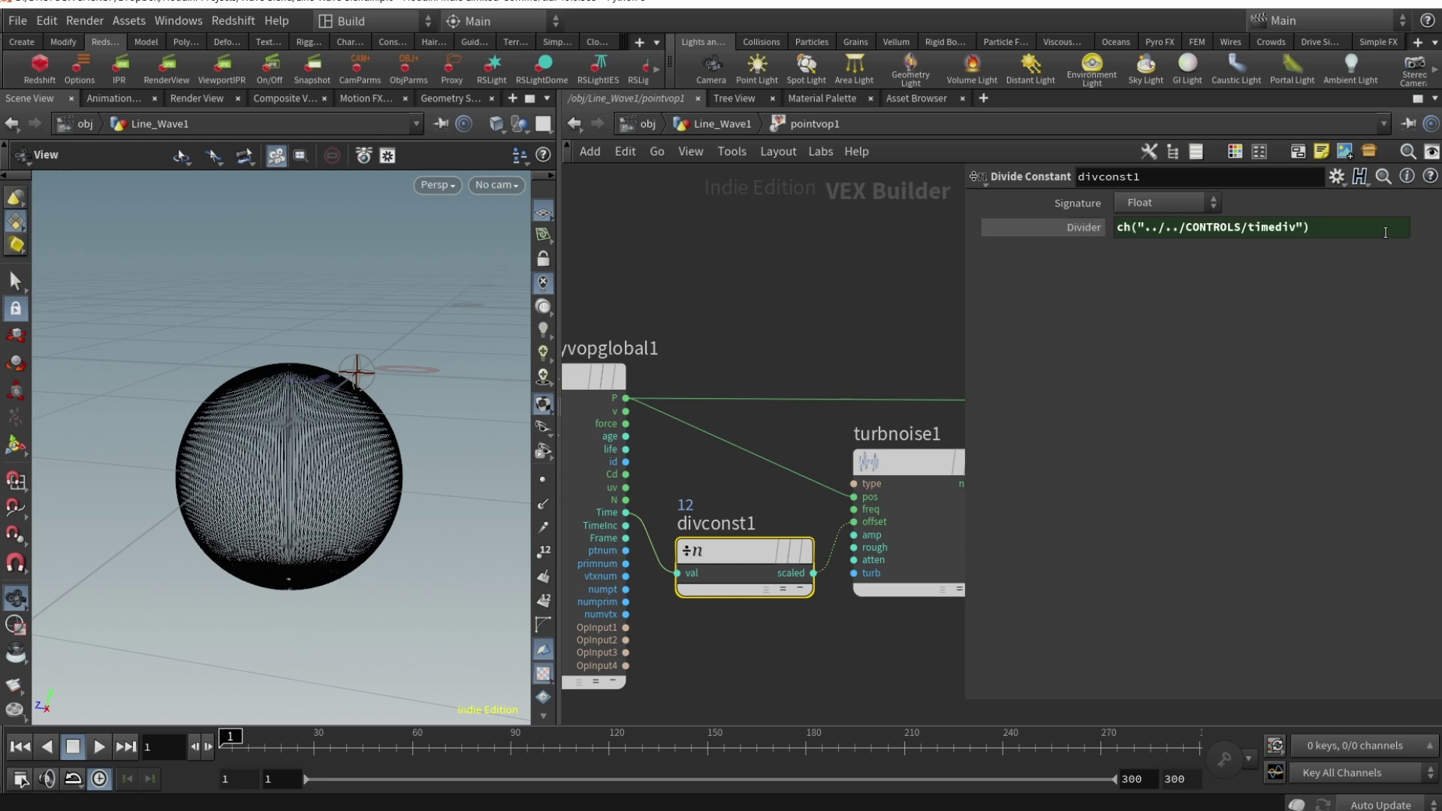
click(1385, 232)
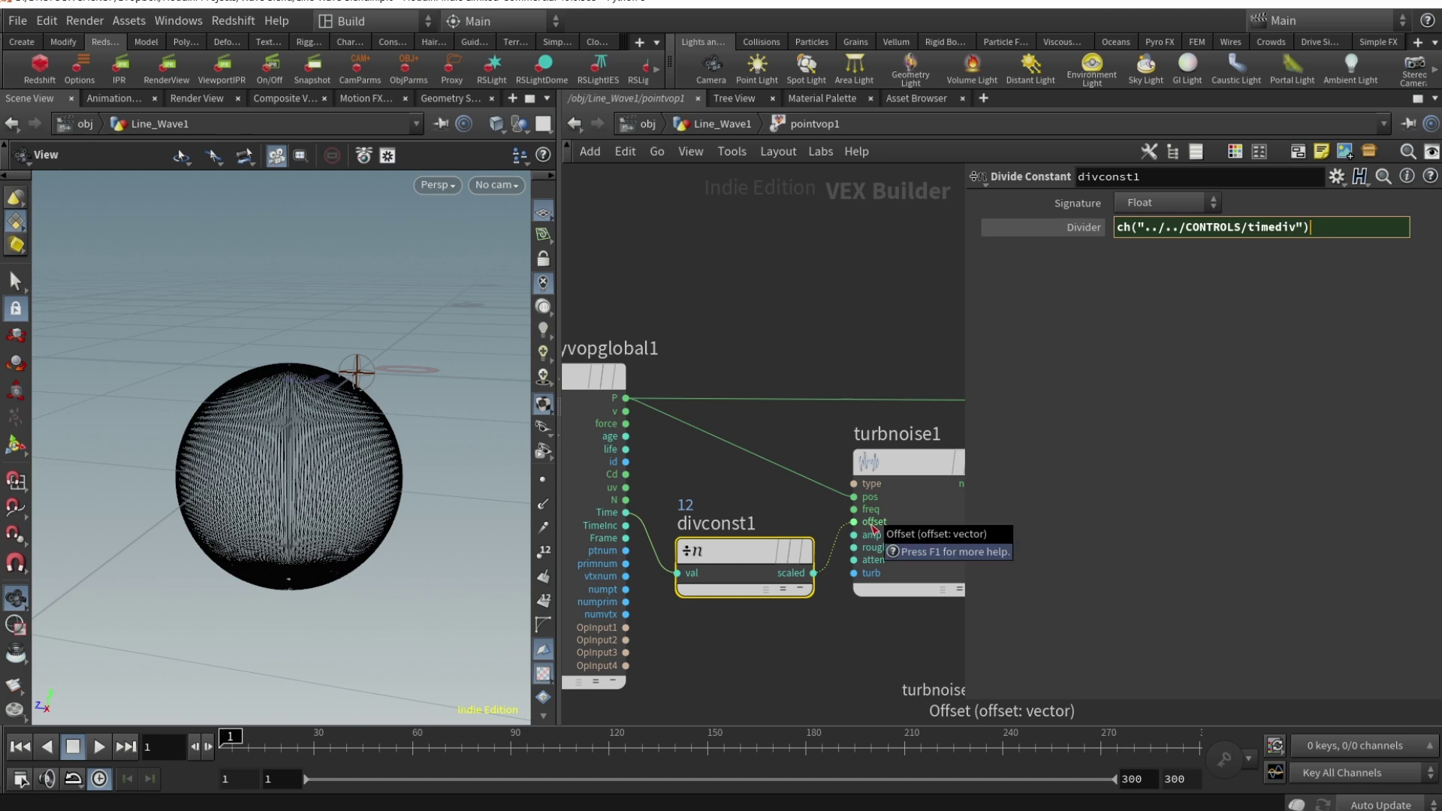
middle_drag(899, 534, 759, 506)
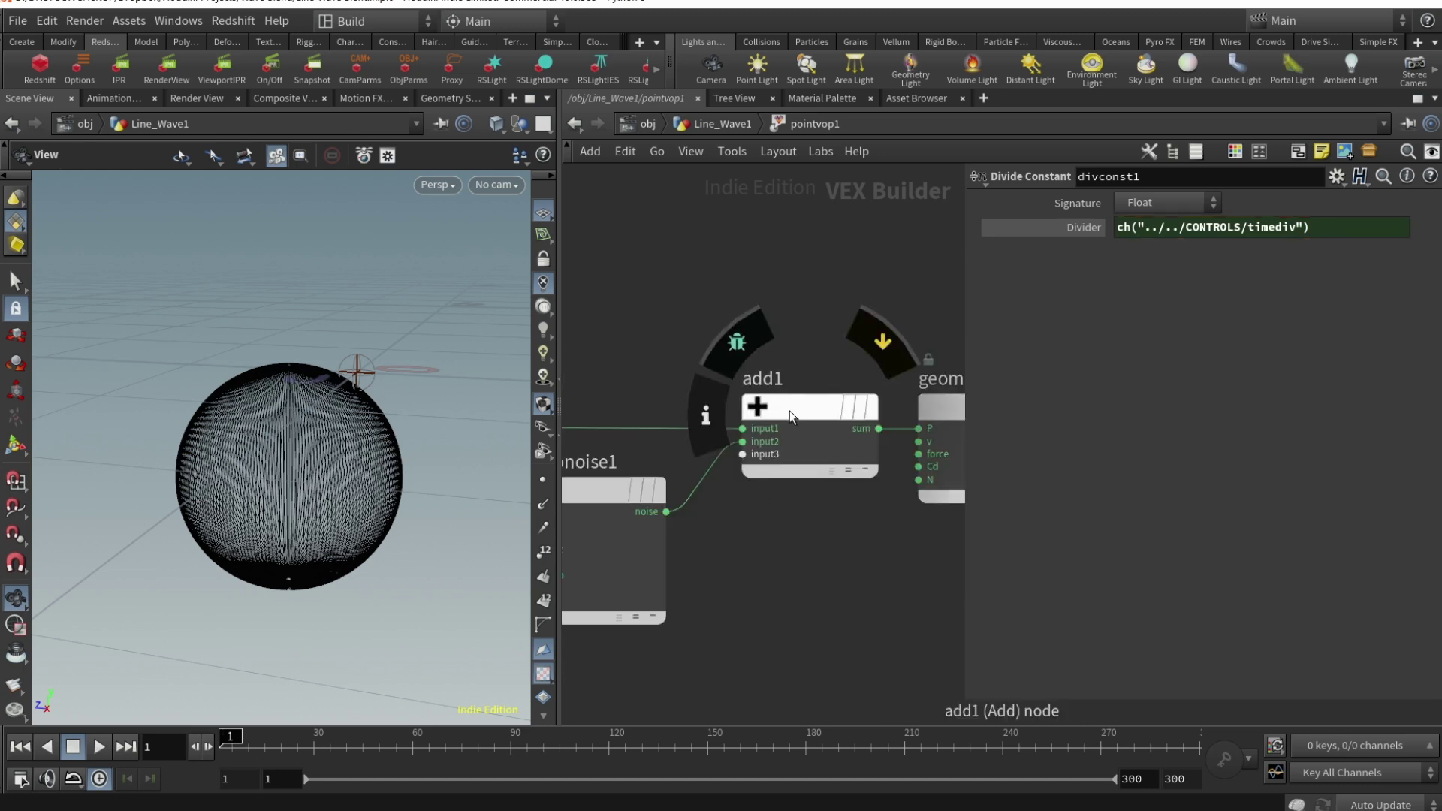
scroll(790, 410, up, 2)
click(852, 417)
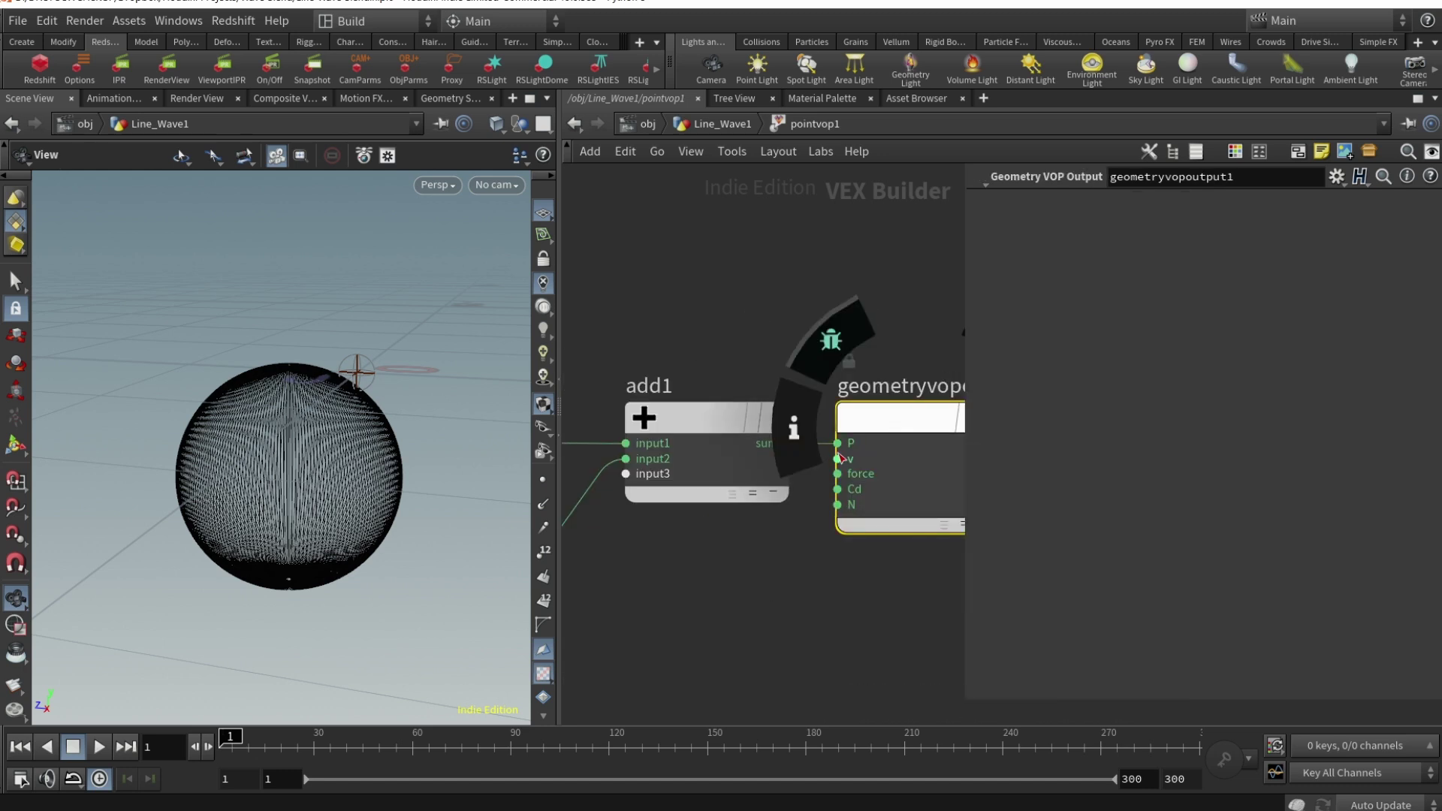
scroll(782, 559, down, 5)
Step: Try 0.4 as turbnoise1's third frequency, restore it to 3, and frame all VOP nodes
key(u)
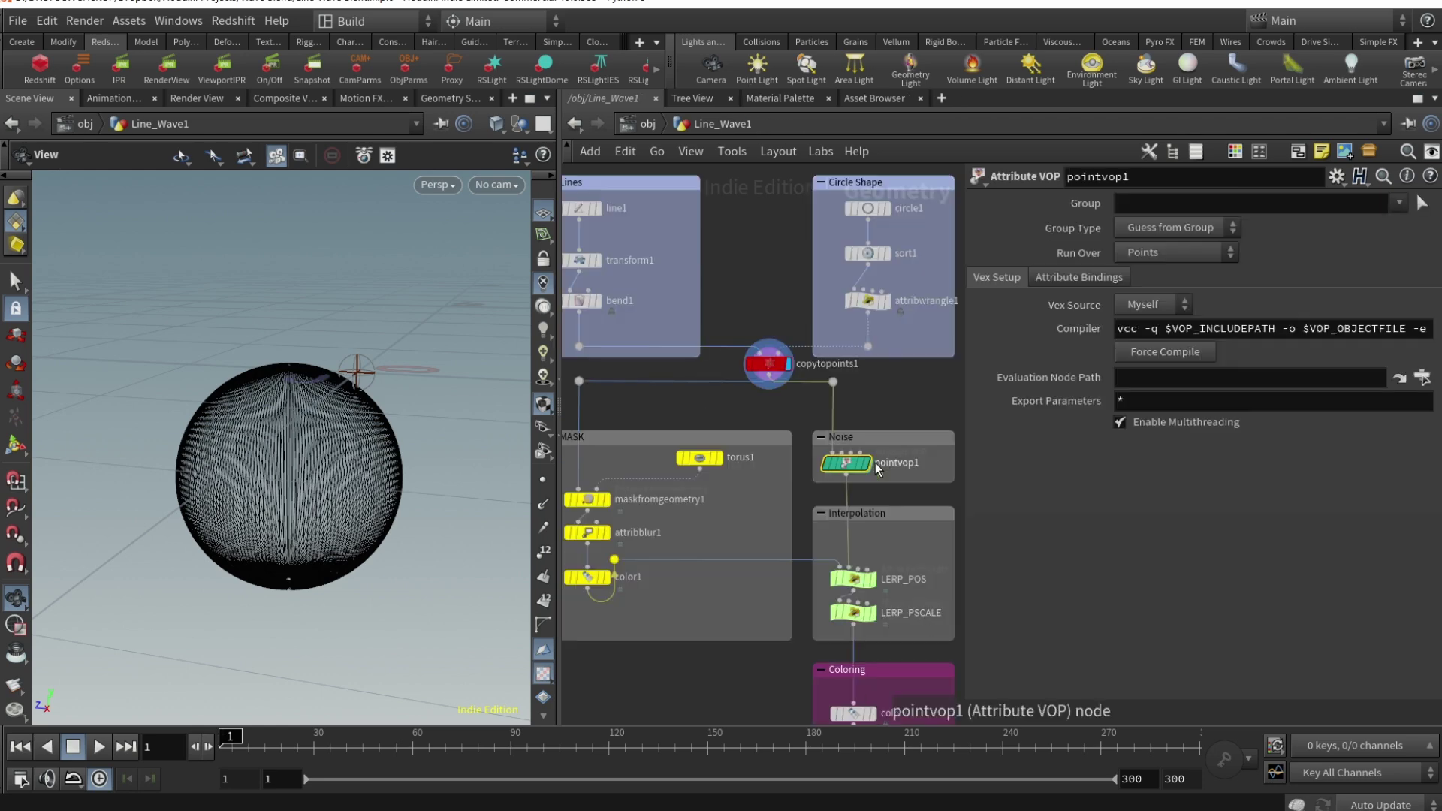
double_click(846, 458)
click(1360, 286)
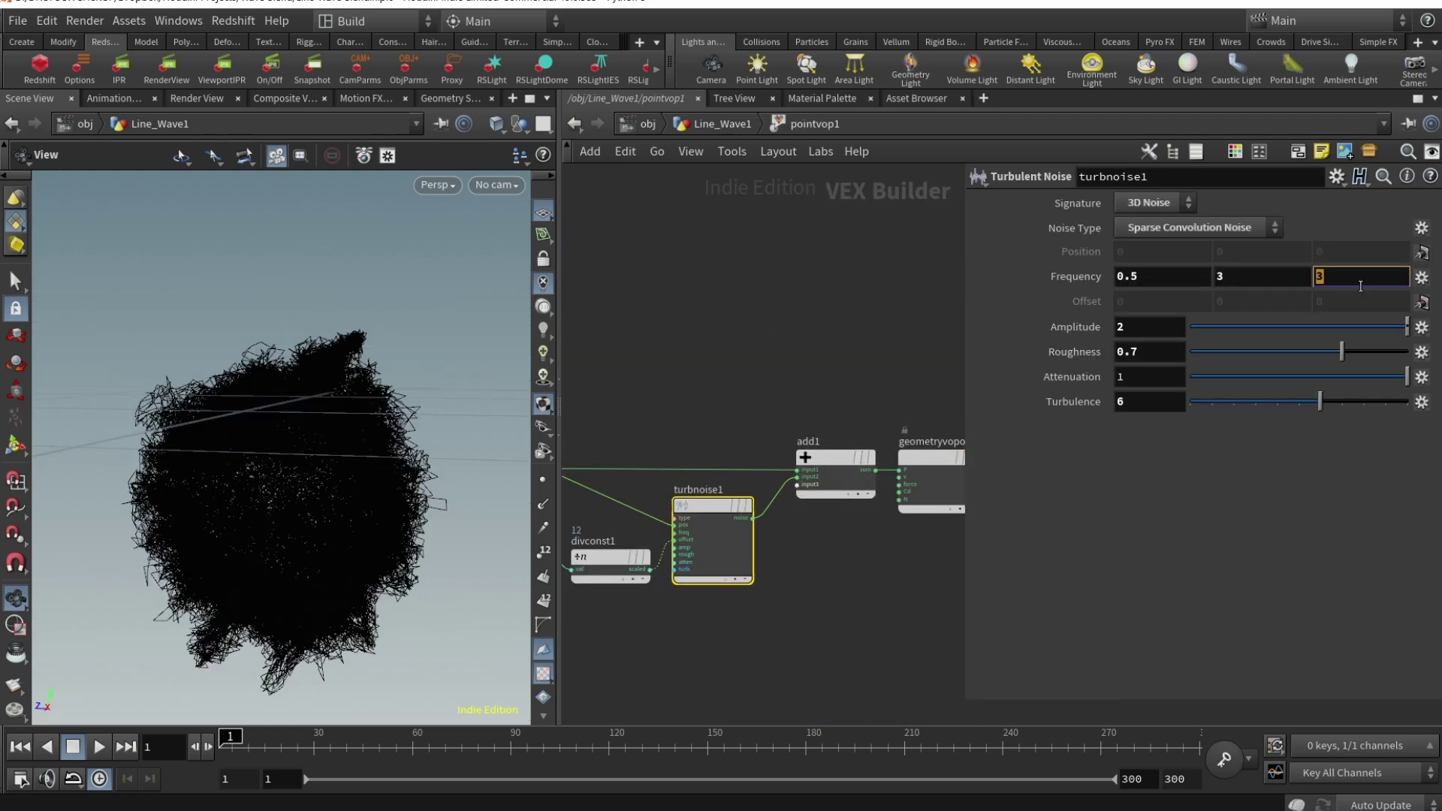
text(0.4)
key(Return)
click(1358, 281)
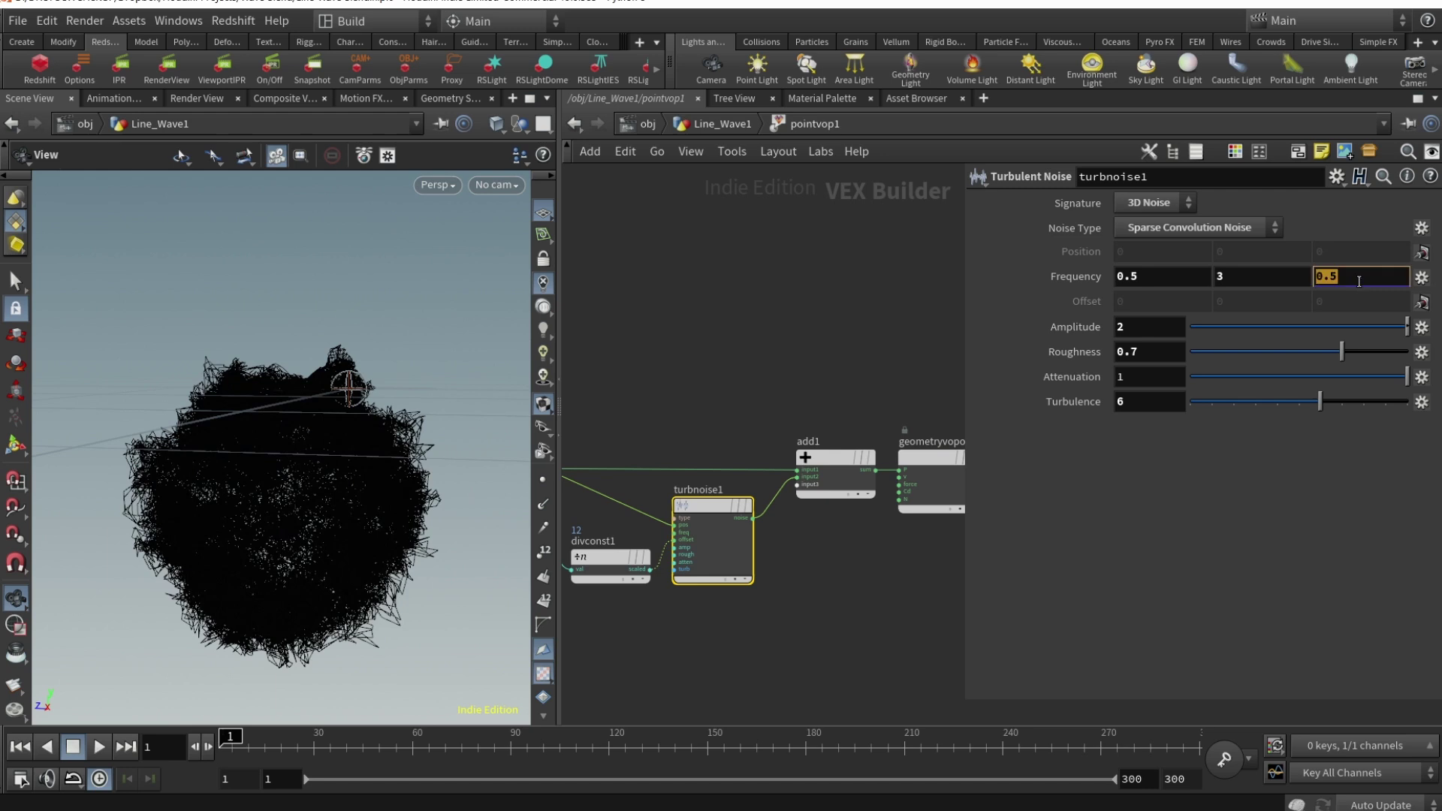
text(3)
key(Return)
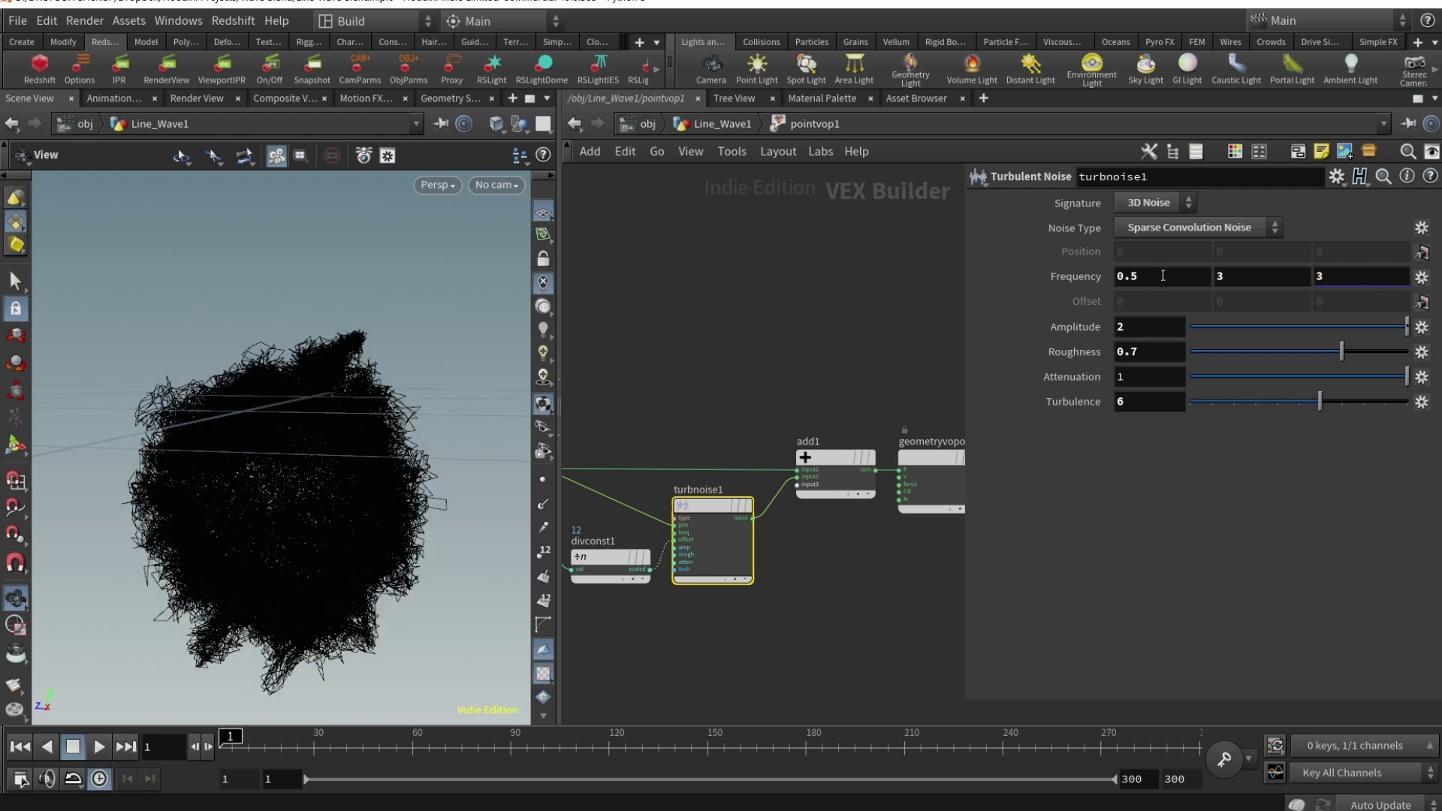
key(h)
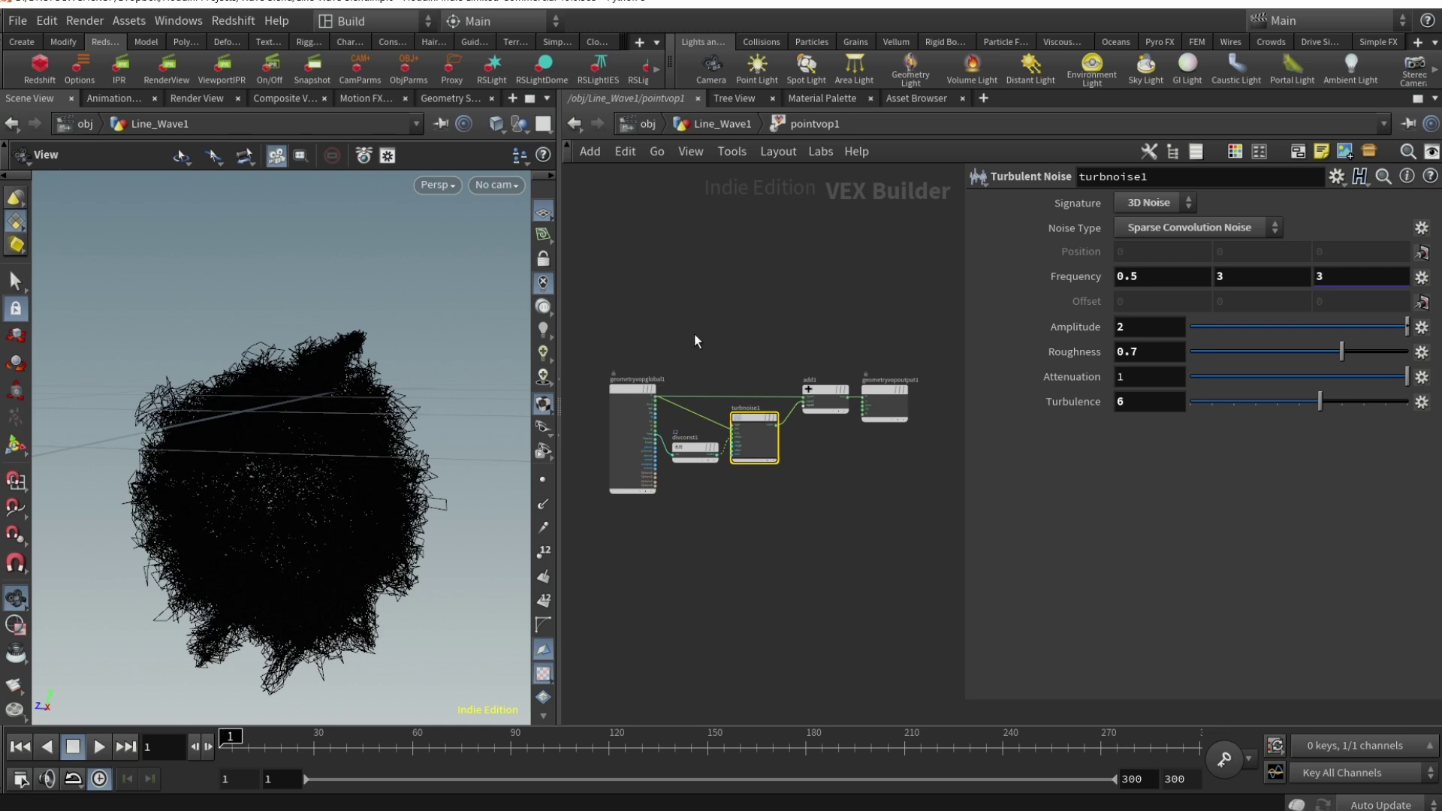
Step: In Line_Wave1, display copytopoints1 to show the clean, un-noised wire sphere
click(725, 123)
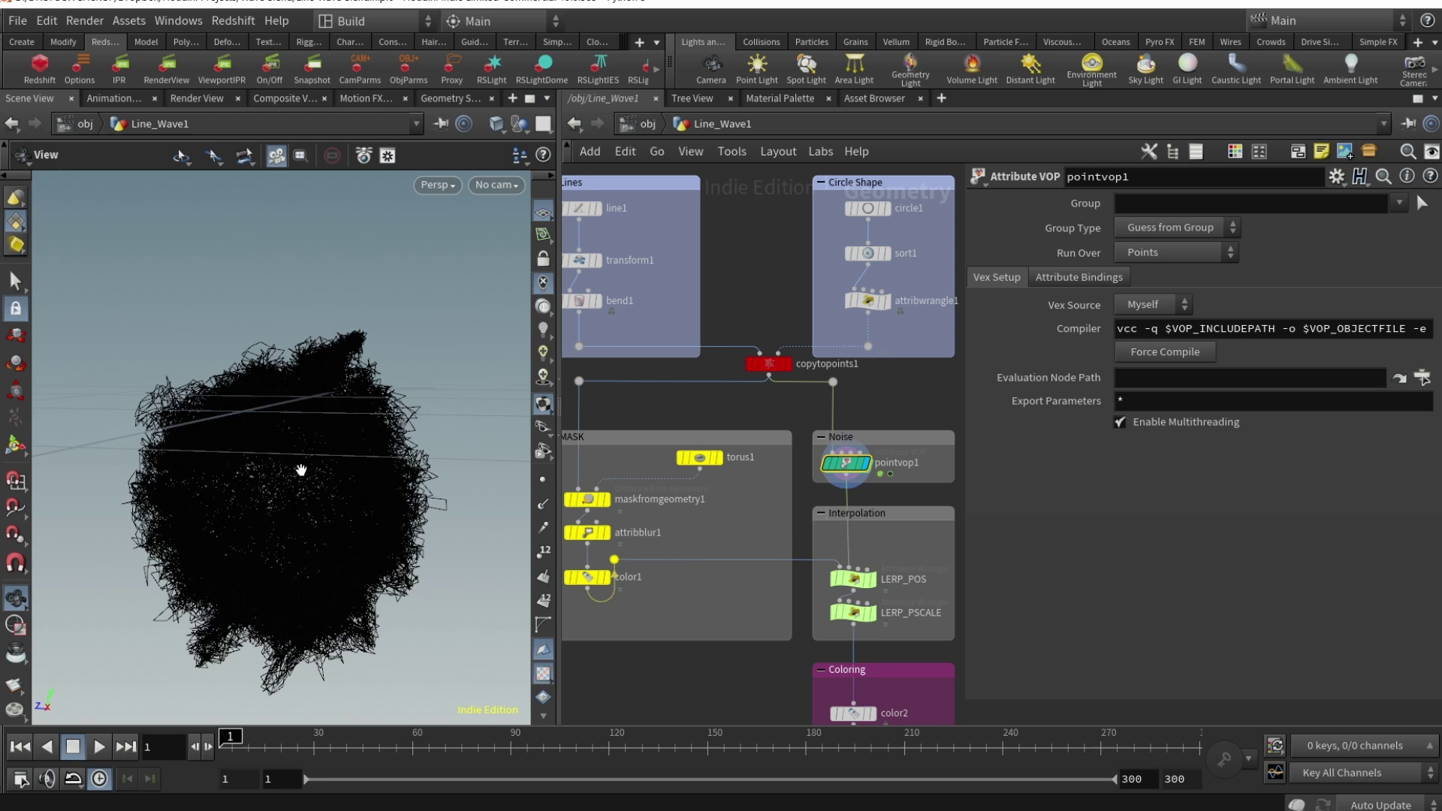
middle_drag(674, 688, 741, 613)
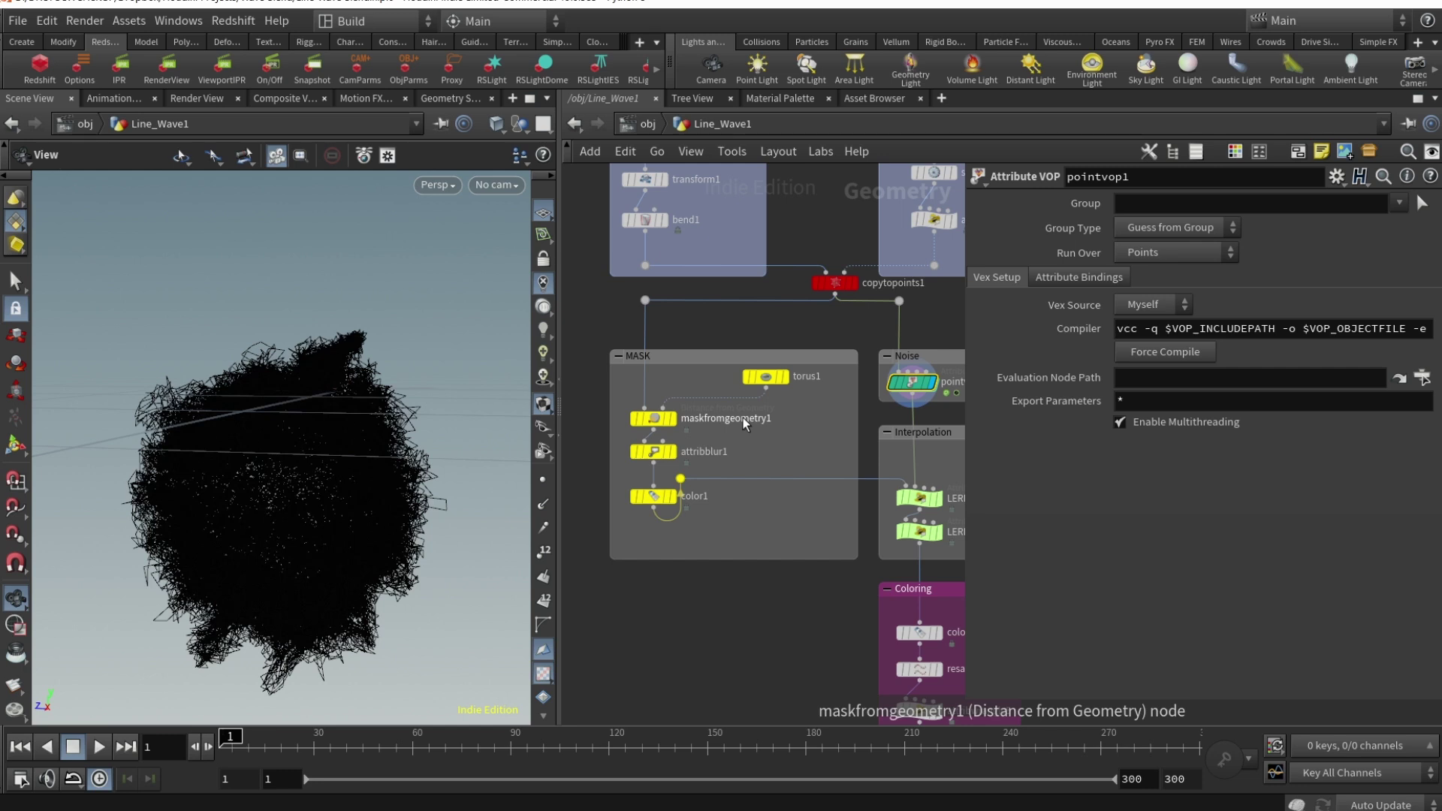
click(854, 283)
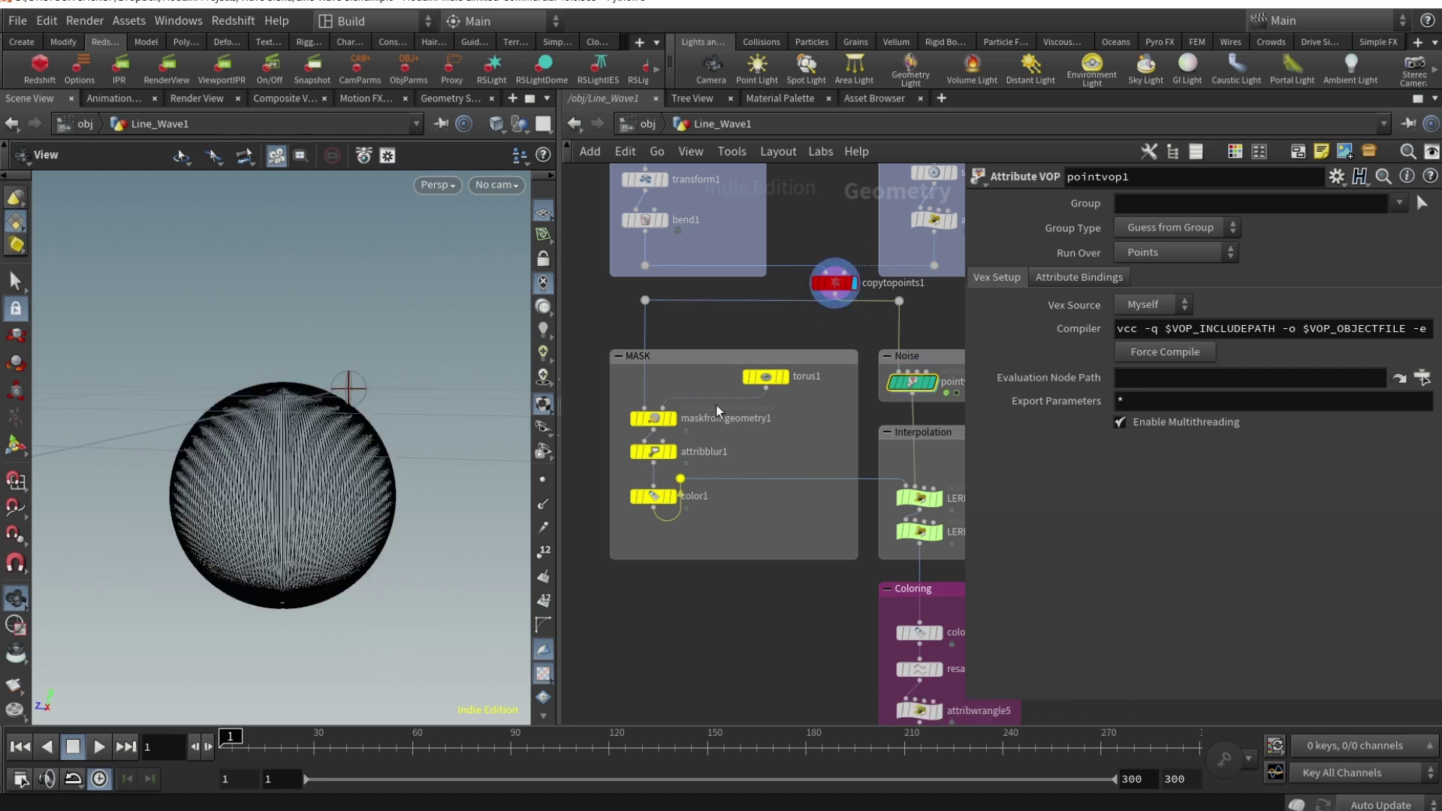
Step: Select the mask's torus1 and scrub the timeline to watch its keyed radius, centre and scale
click(657, 420)
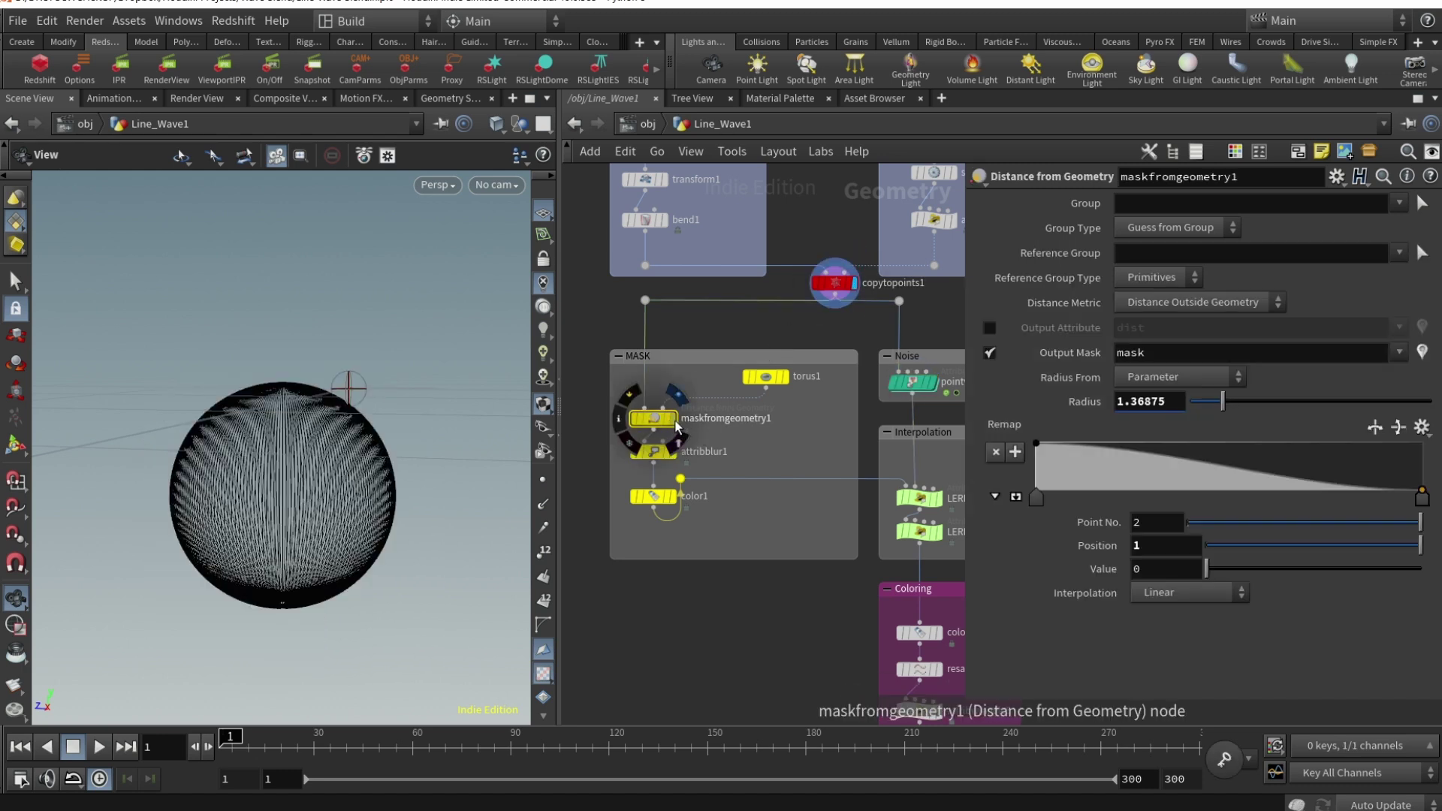
click(764, 381)
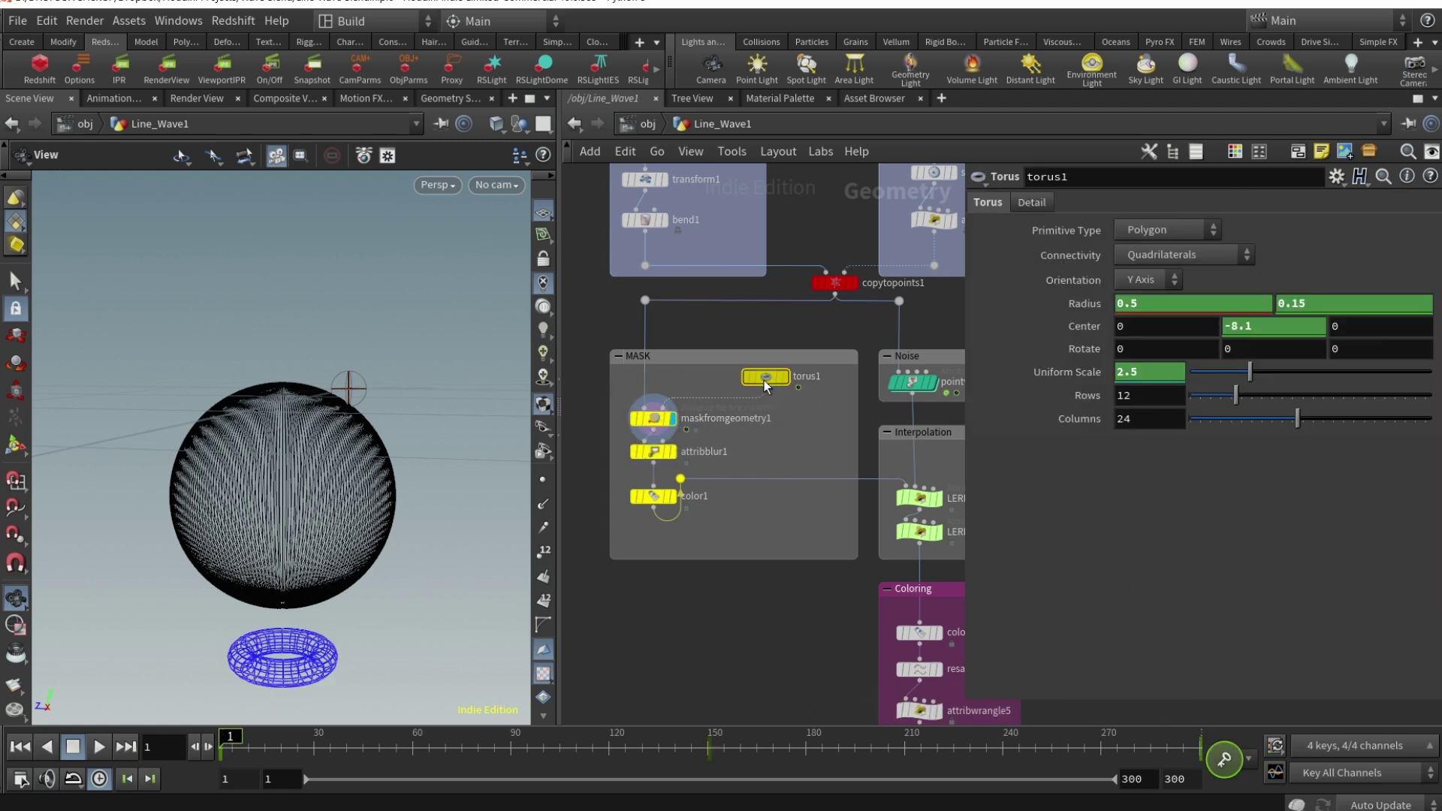
mouse_move(765, 380)
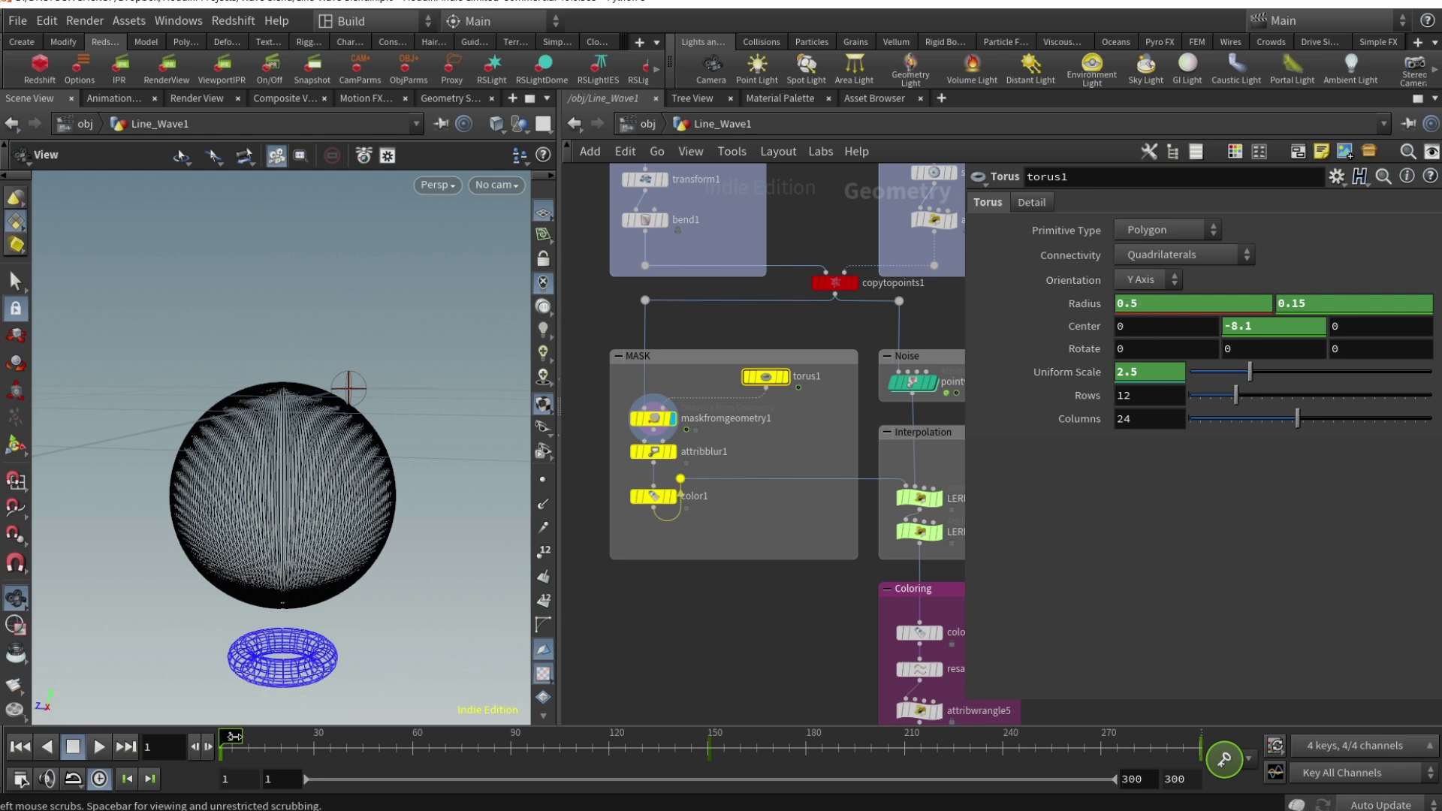
drag(233, 736, 1019, 800)
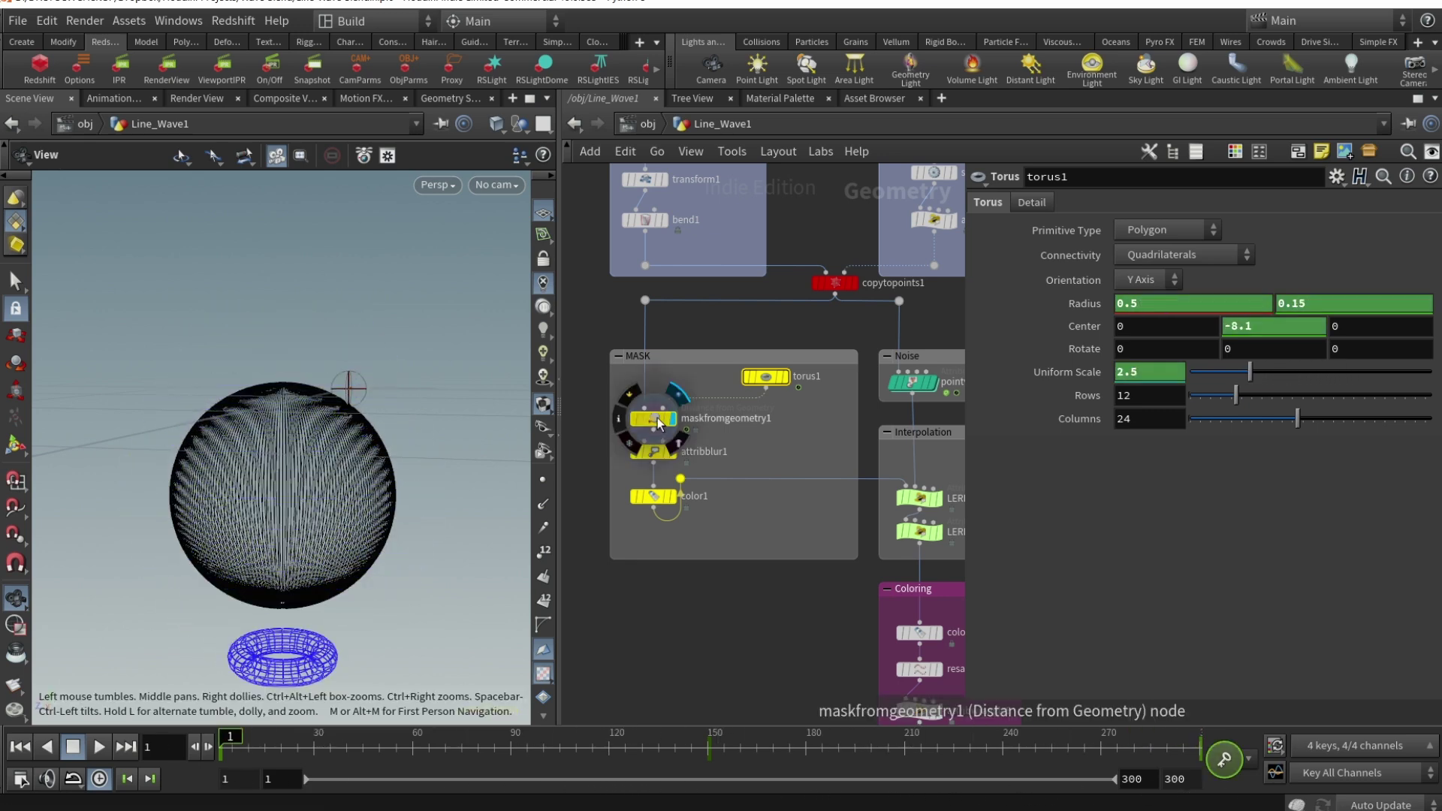
Step: Check maskfromgeometry1's 1.36875 radius across frames, then select attribblur1's 50-iteration Laplacian blur
click(658, 421)
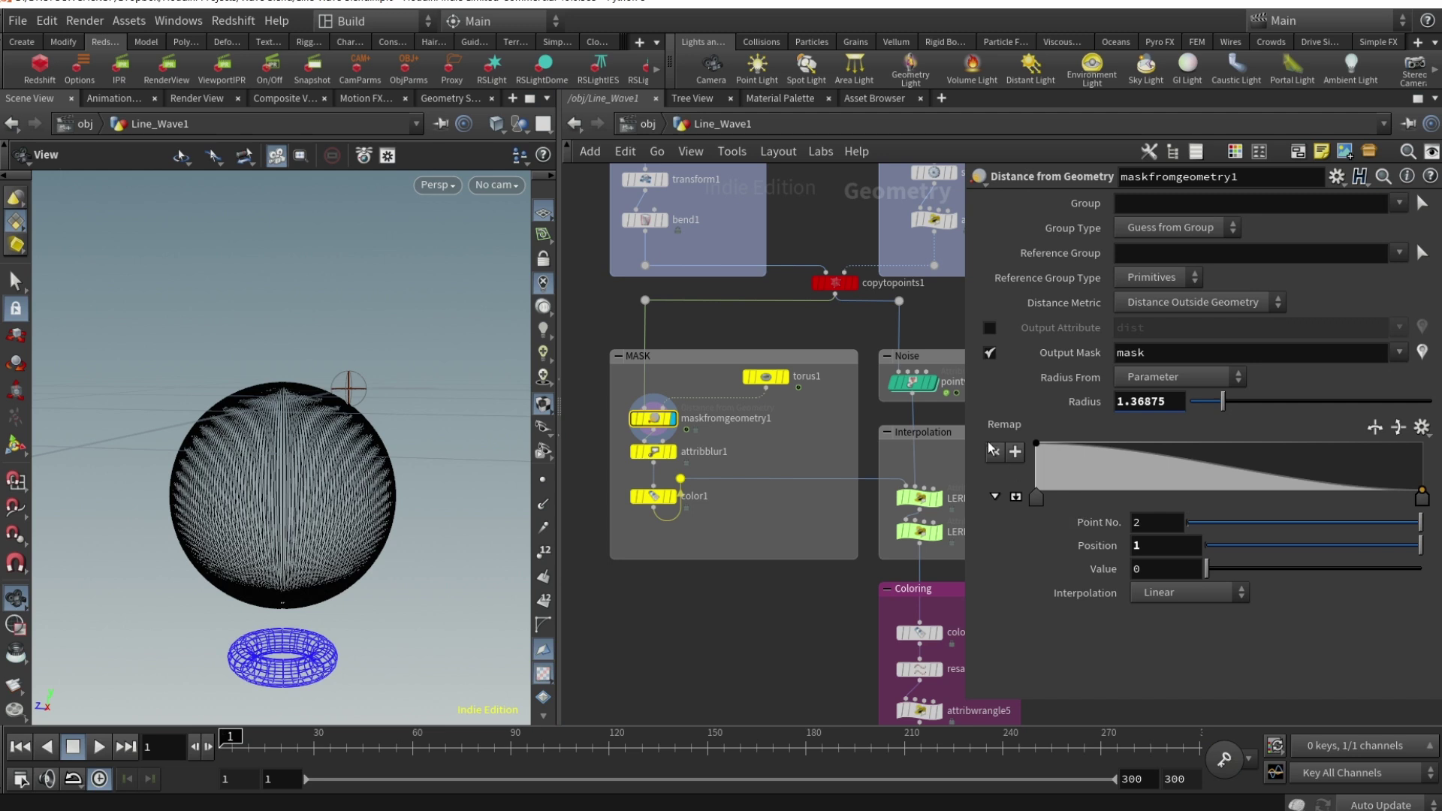
click(1172, 402)
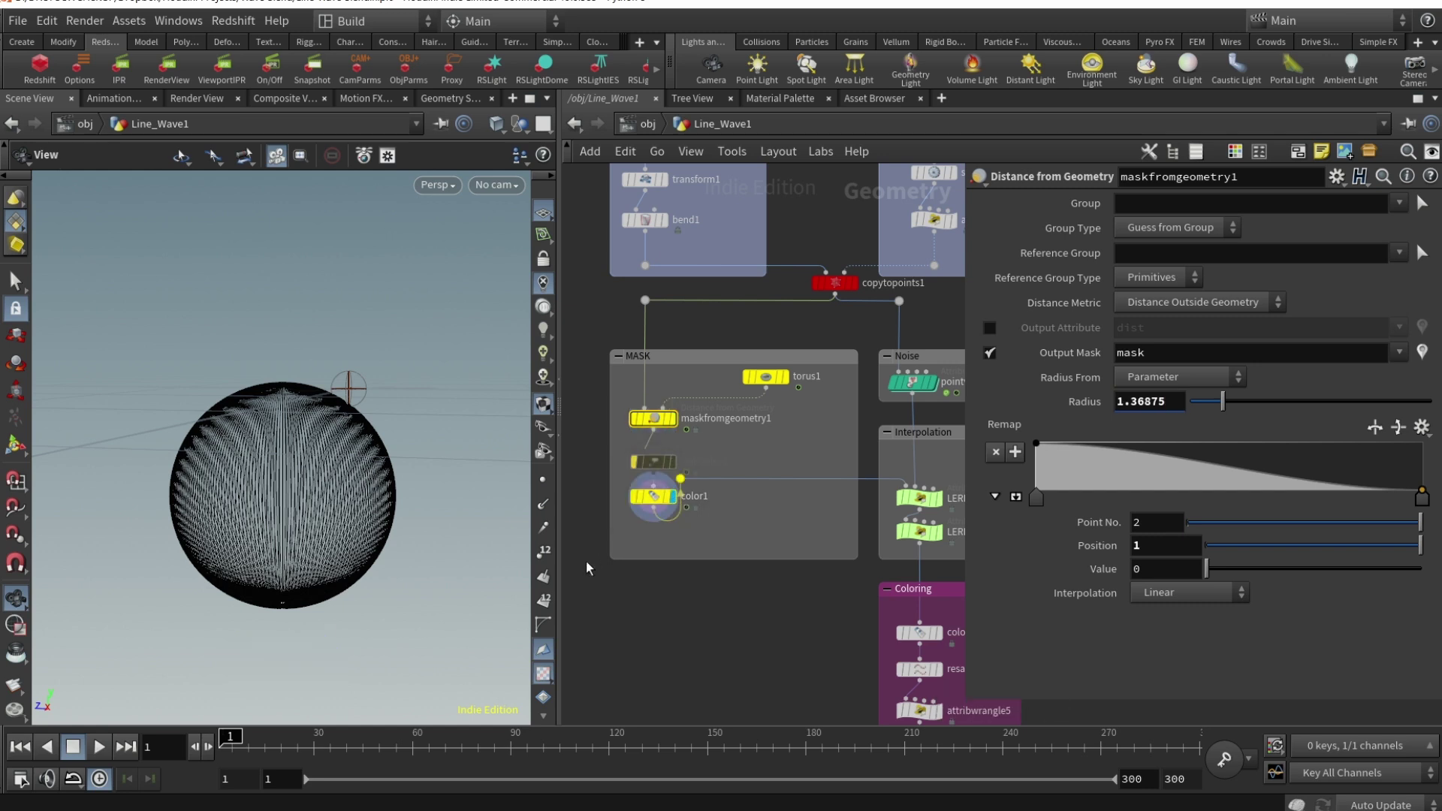
drag(601, 740, 730, 739)
click(660, 461)
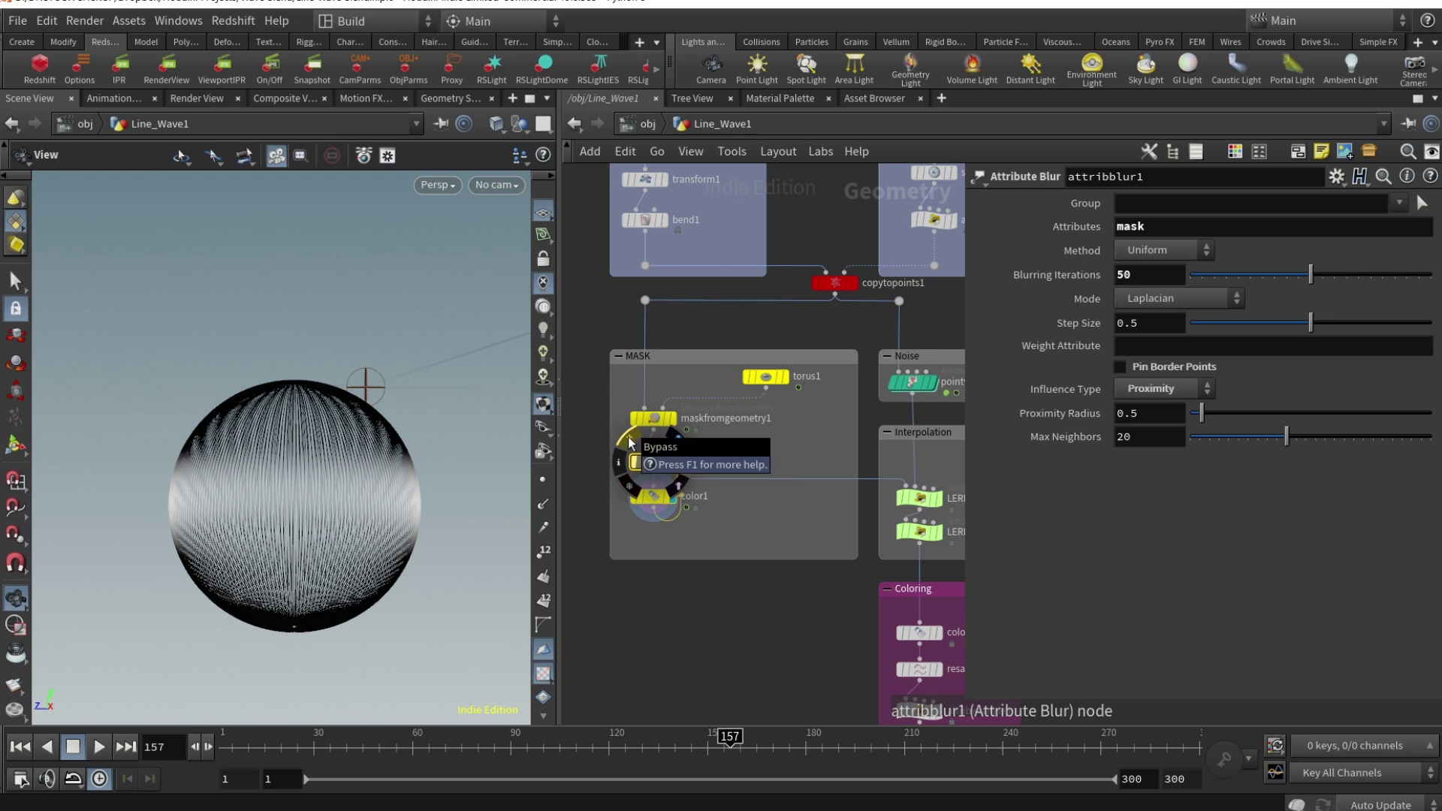
Step: Bypass attribblur1 to compare the mask across frames, then select color1
click(629, 443)
drag(451, 744, 737, 747)
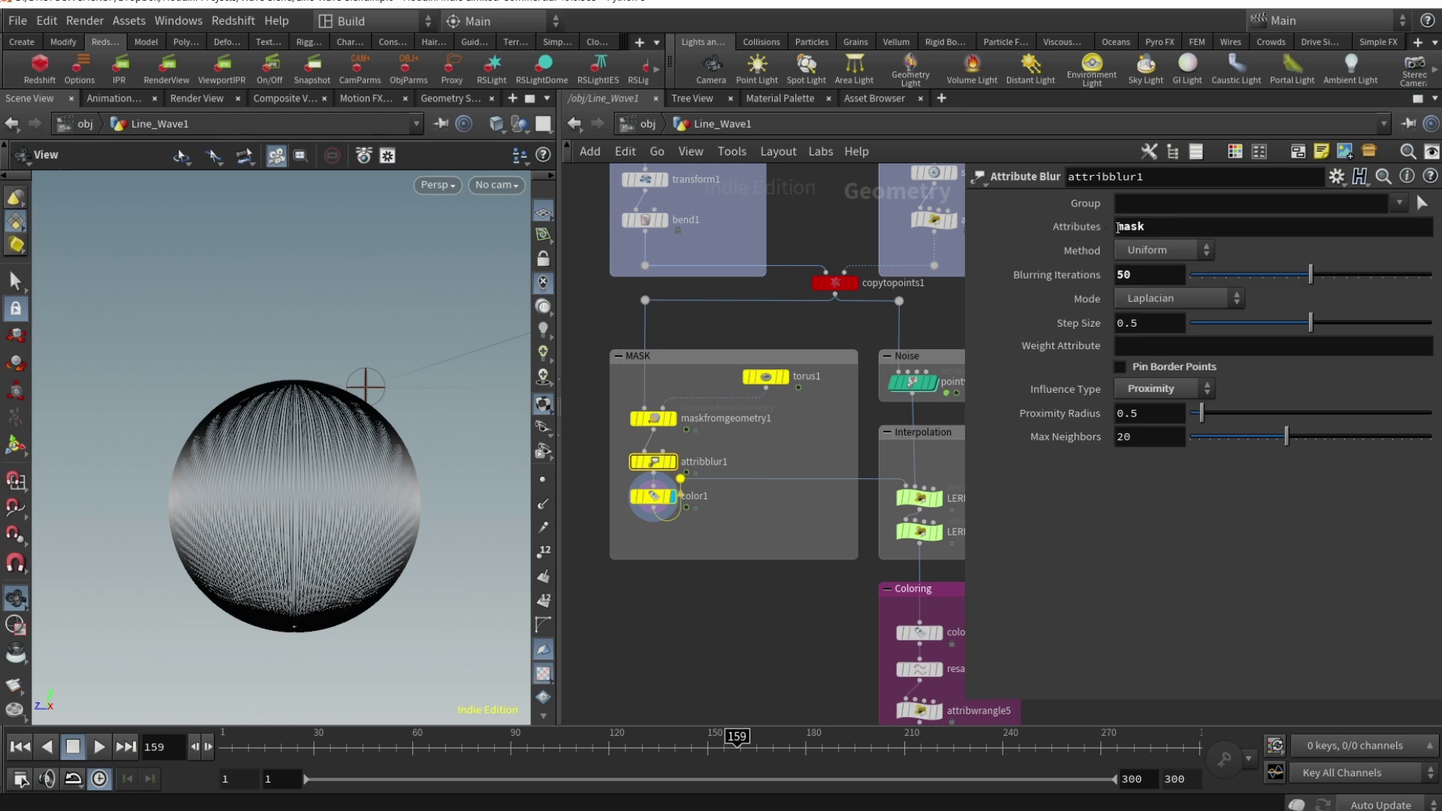
click(1263, 230)
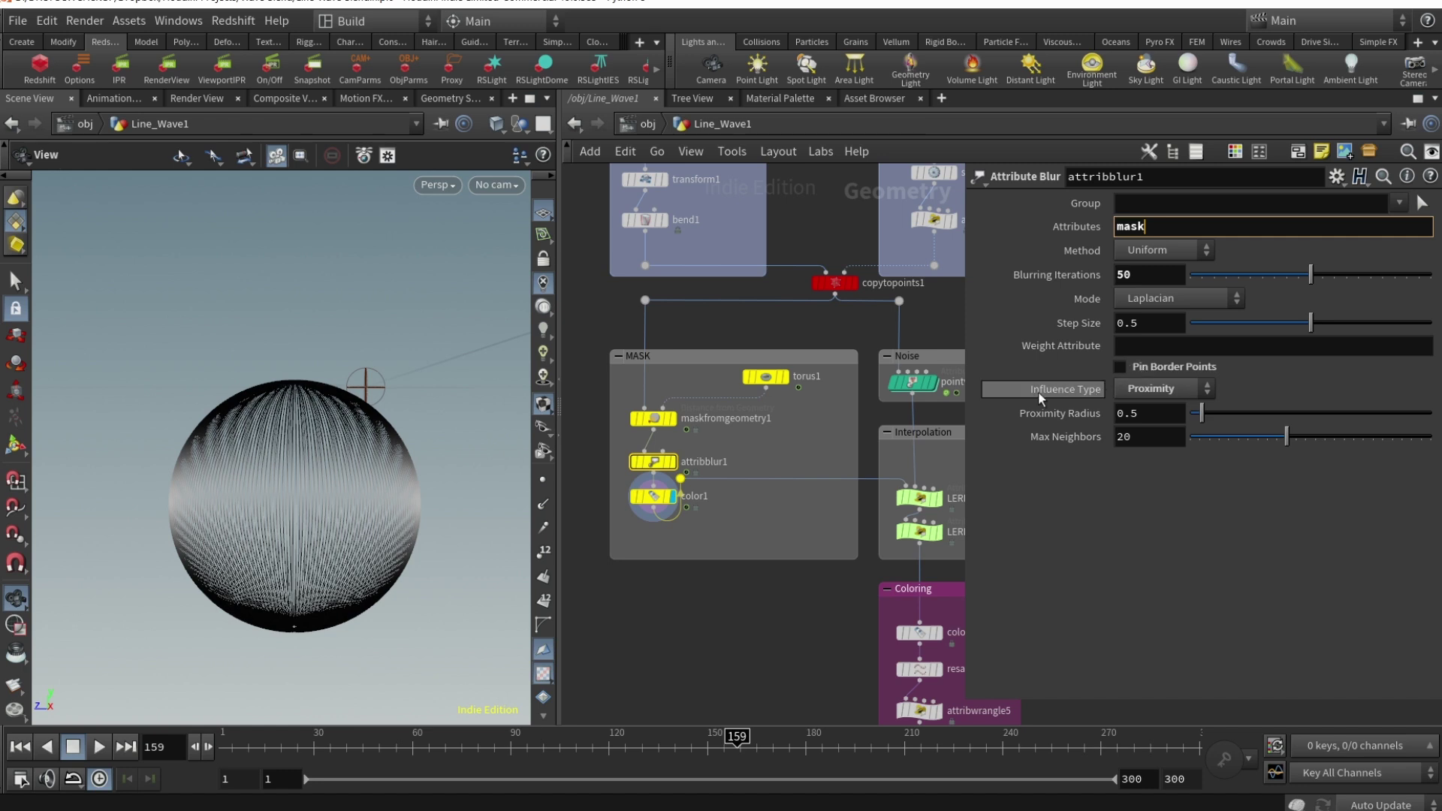
click(656, 497)
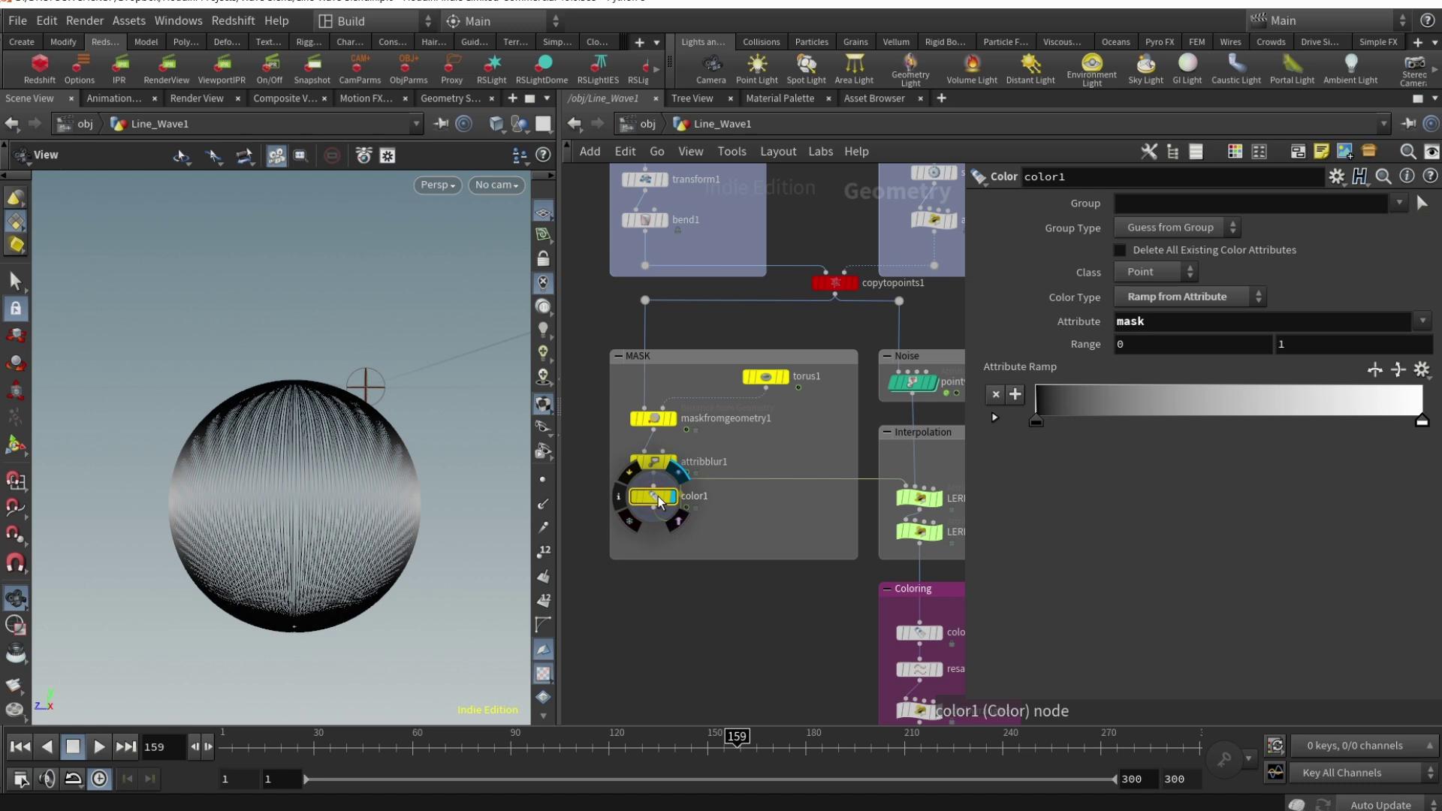
Step: Review color1's mask attribute and 0–1 range, then scrub the timeline to frame 138
double_click(1149, 328)
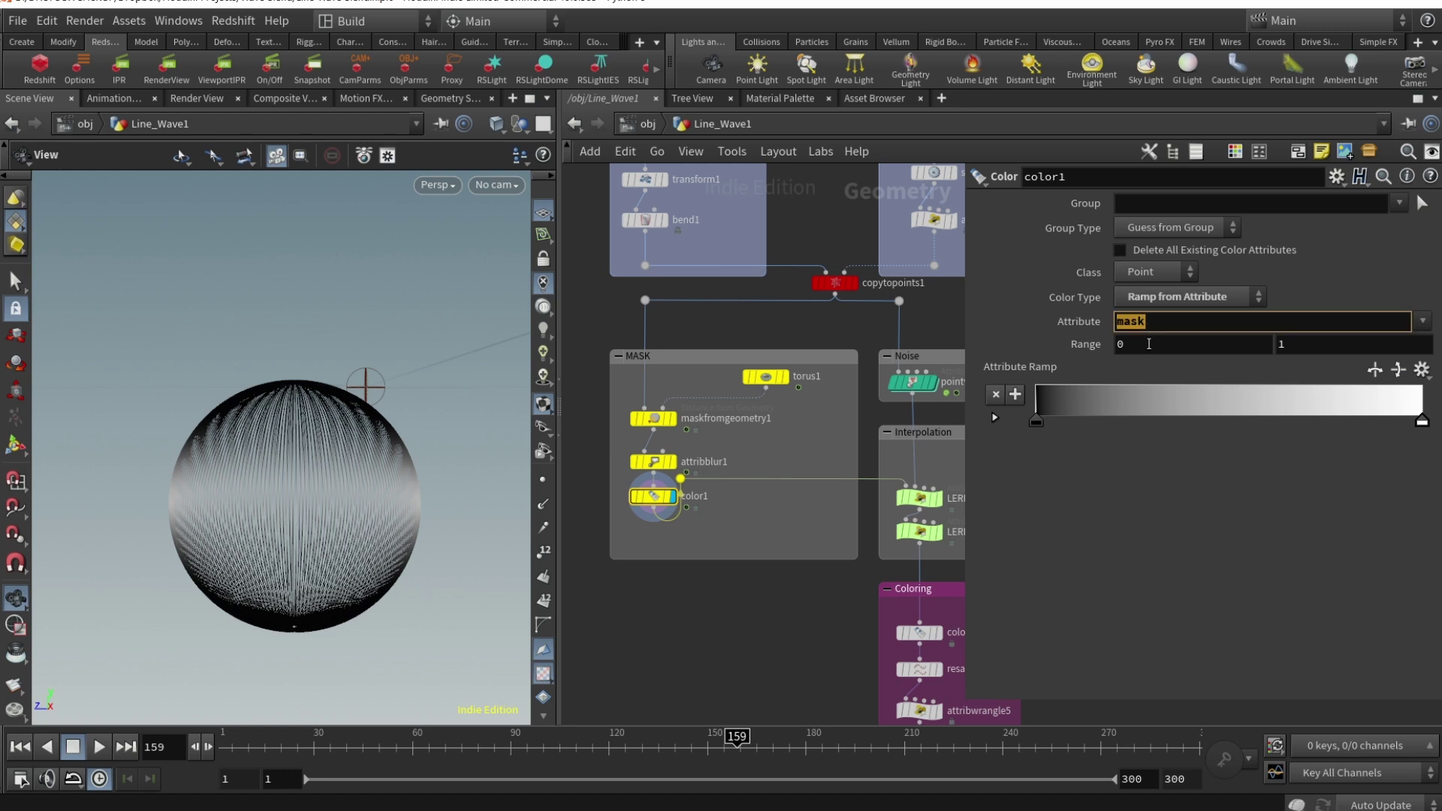
key(Tab)
key(Tab)
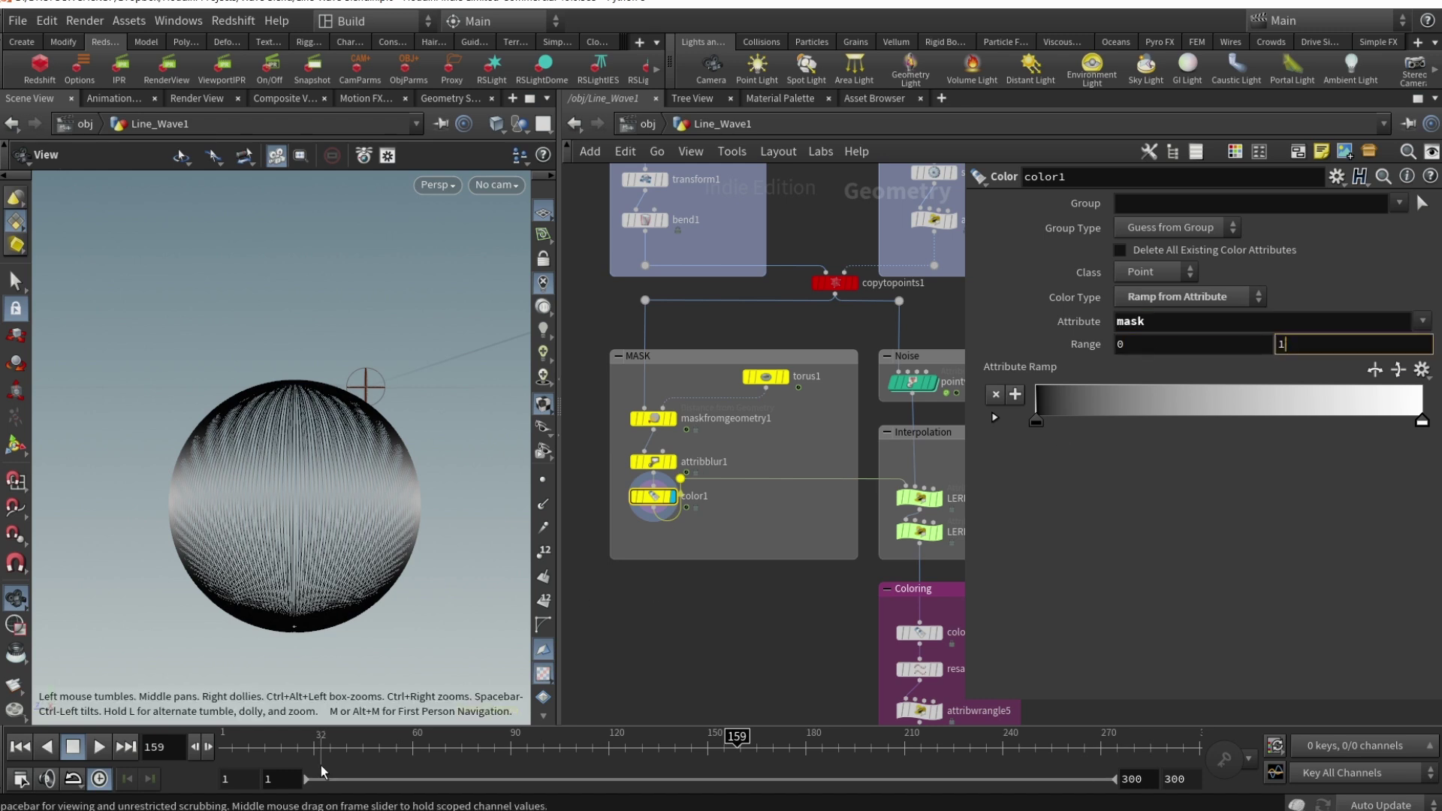
mouse_move(321, 751)
mouse_down()
mouse_move(225, 747)
mouse_move(910, 758)
mouse_move(451, 747)
mouse_move(668, 748)
mouse_up()
middle_drag(763, 638, 660, 615)
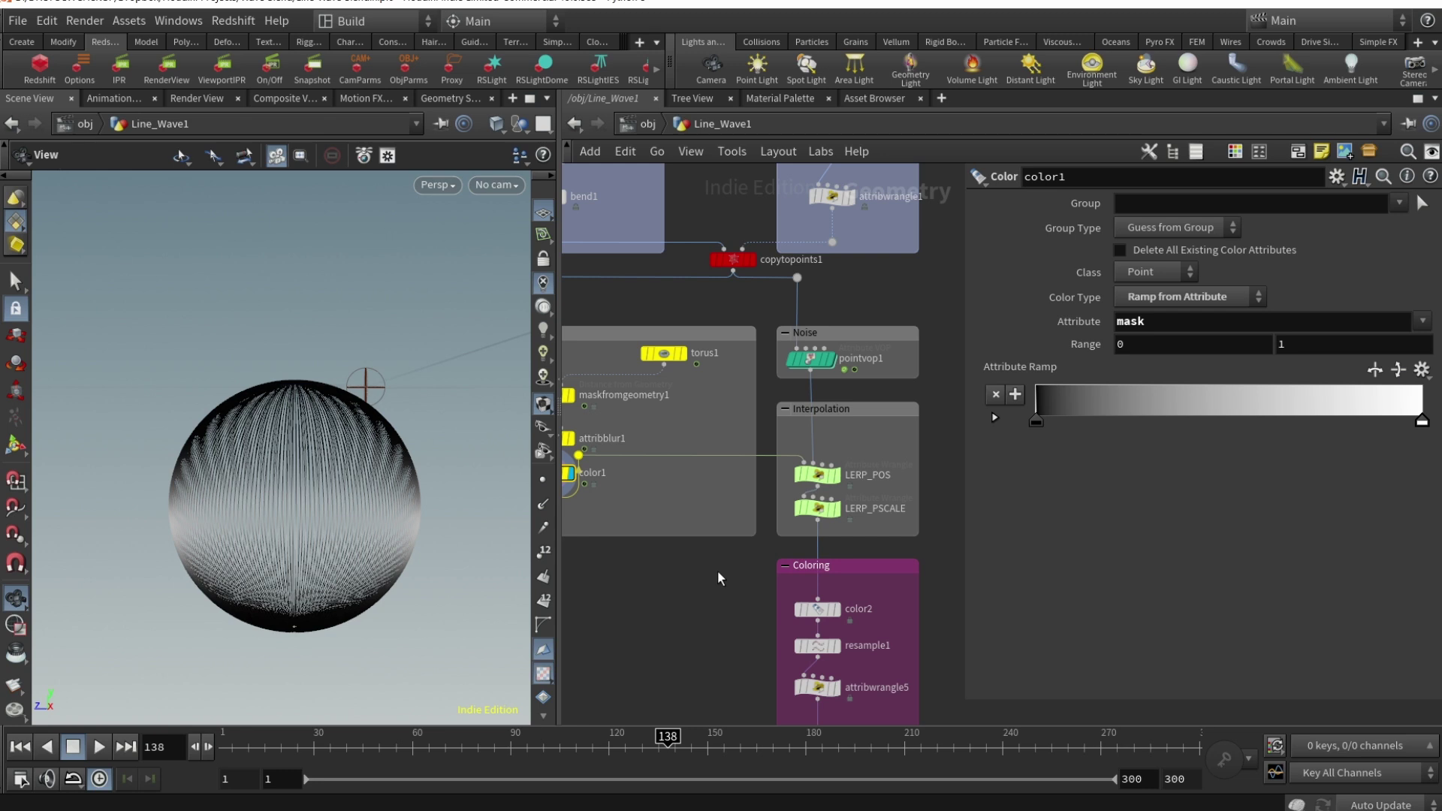
Step: Compare un-noised, noisy and blended spheres by switching display between color1, pointvop1 and LERP_POS
click(818, 473)
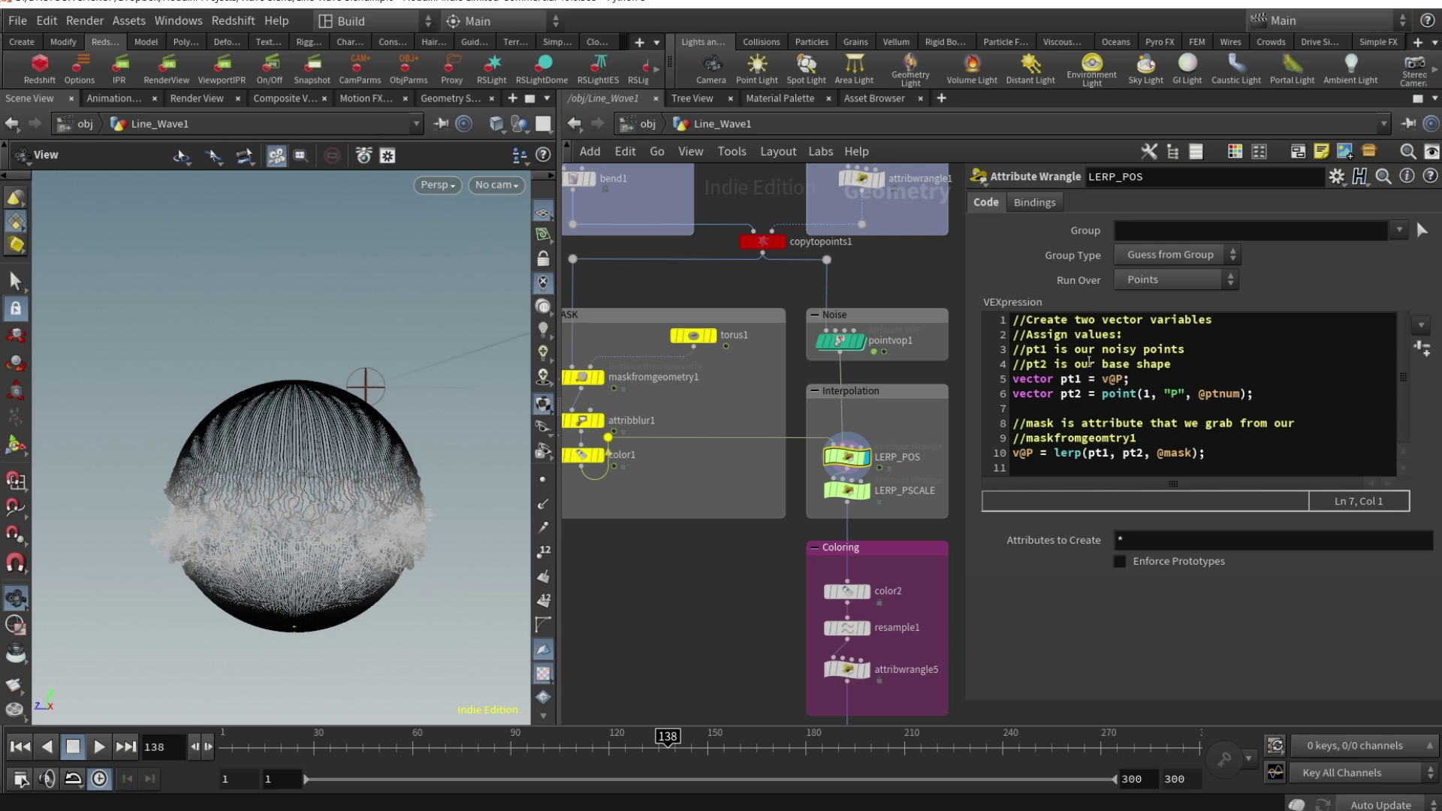
click(1024, 380)
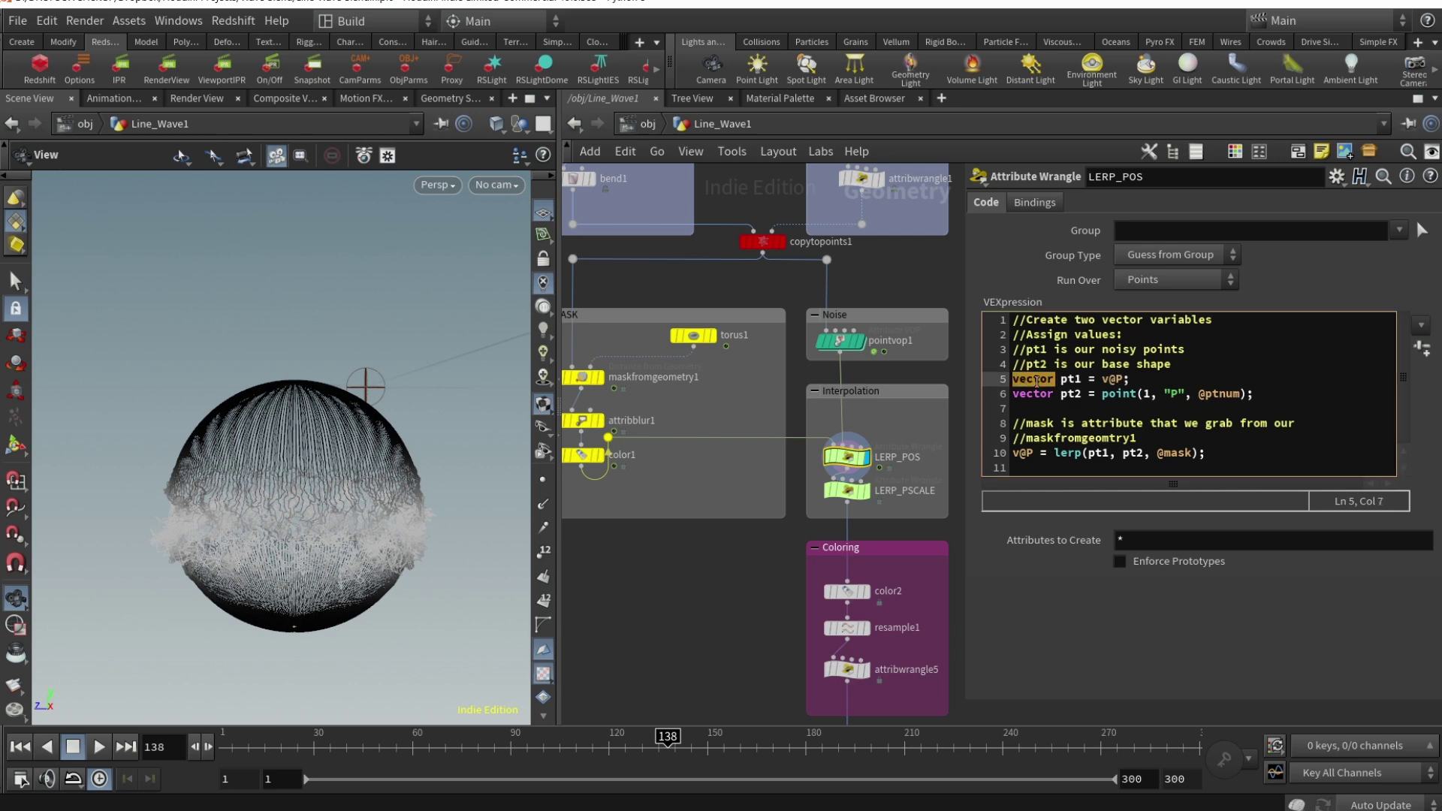
double_click(1112, 380)
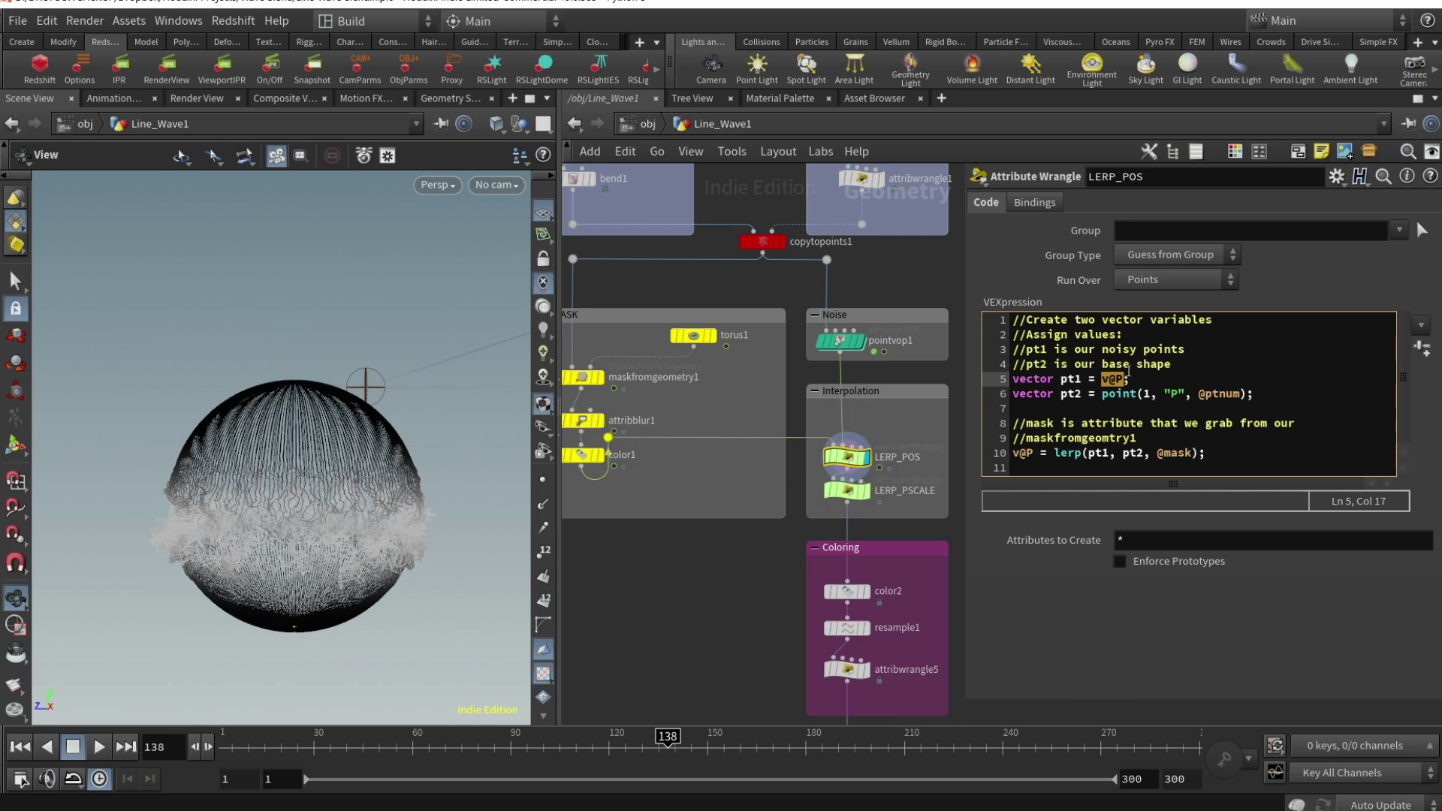
click(601, 455)
click(847, 457)
click(1102, 394)
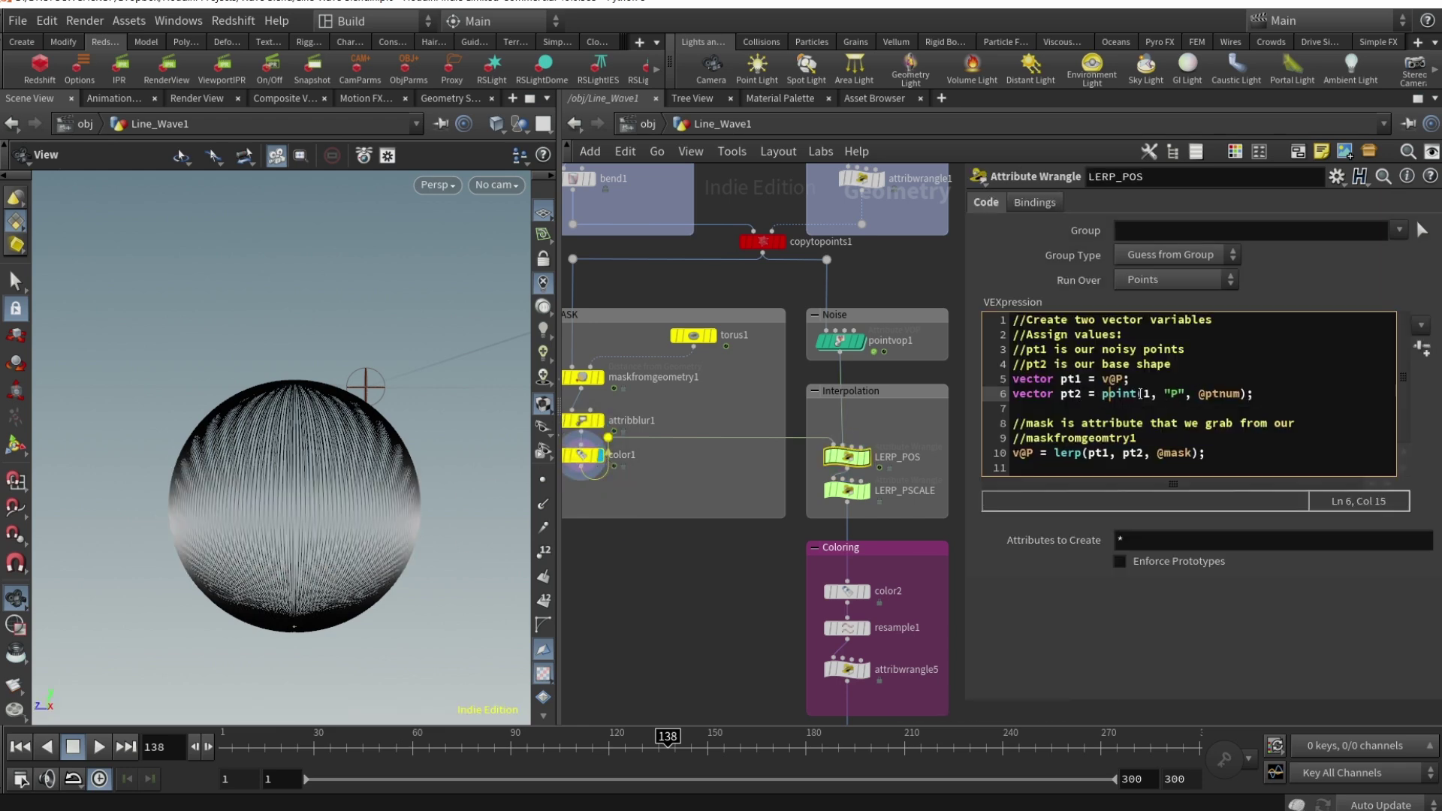
click(824, 340)
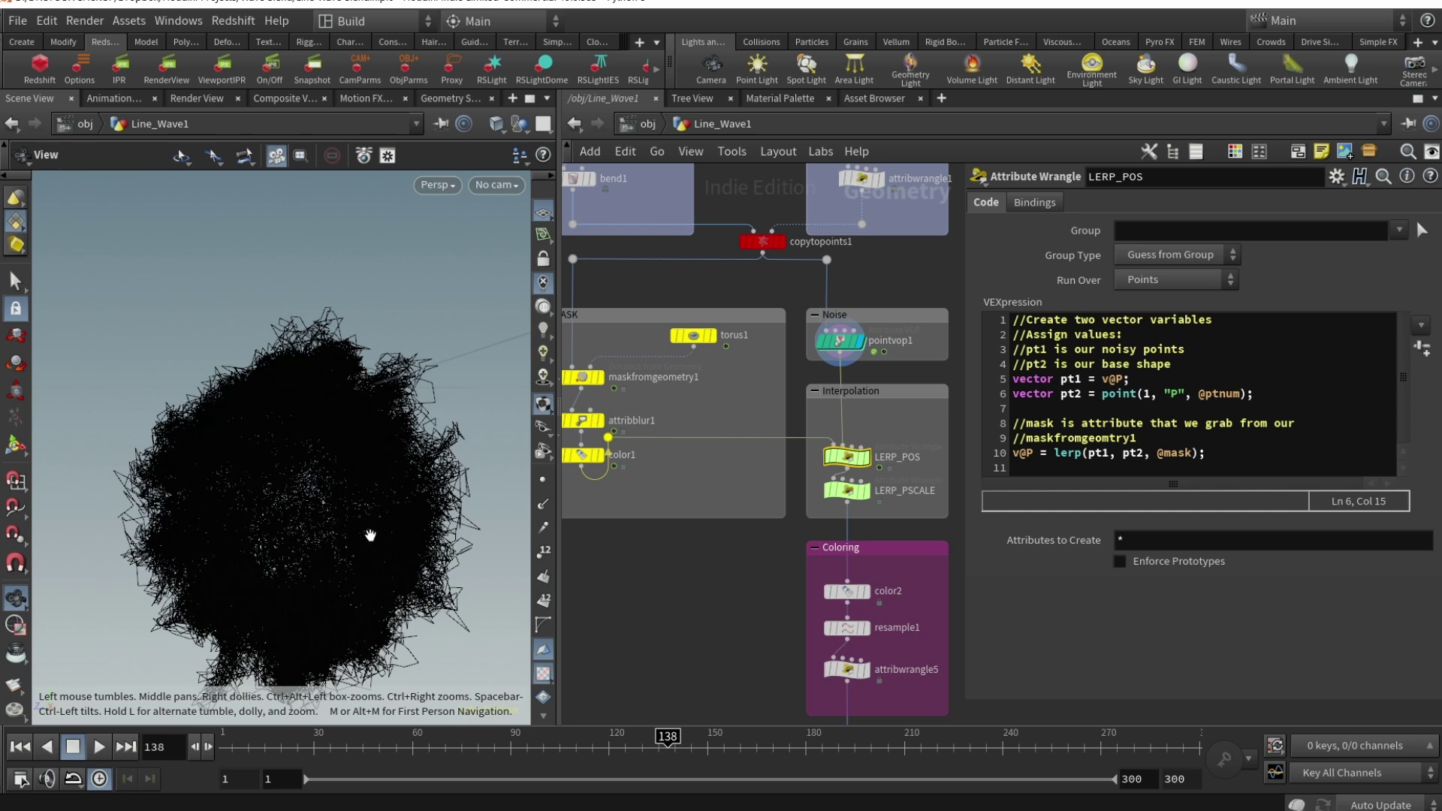
click(864, 456)
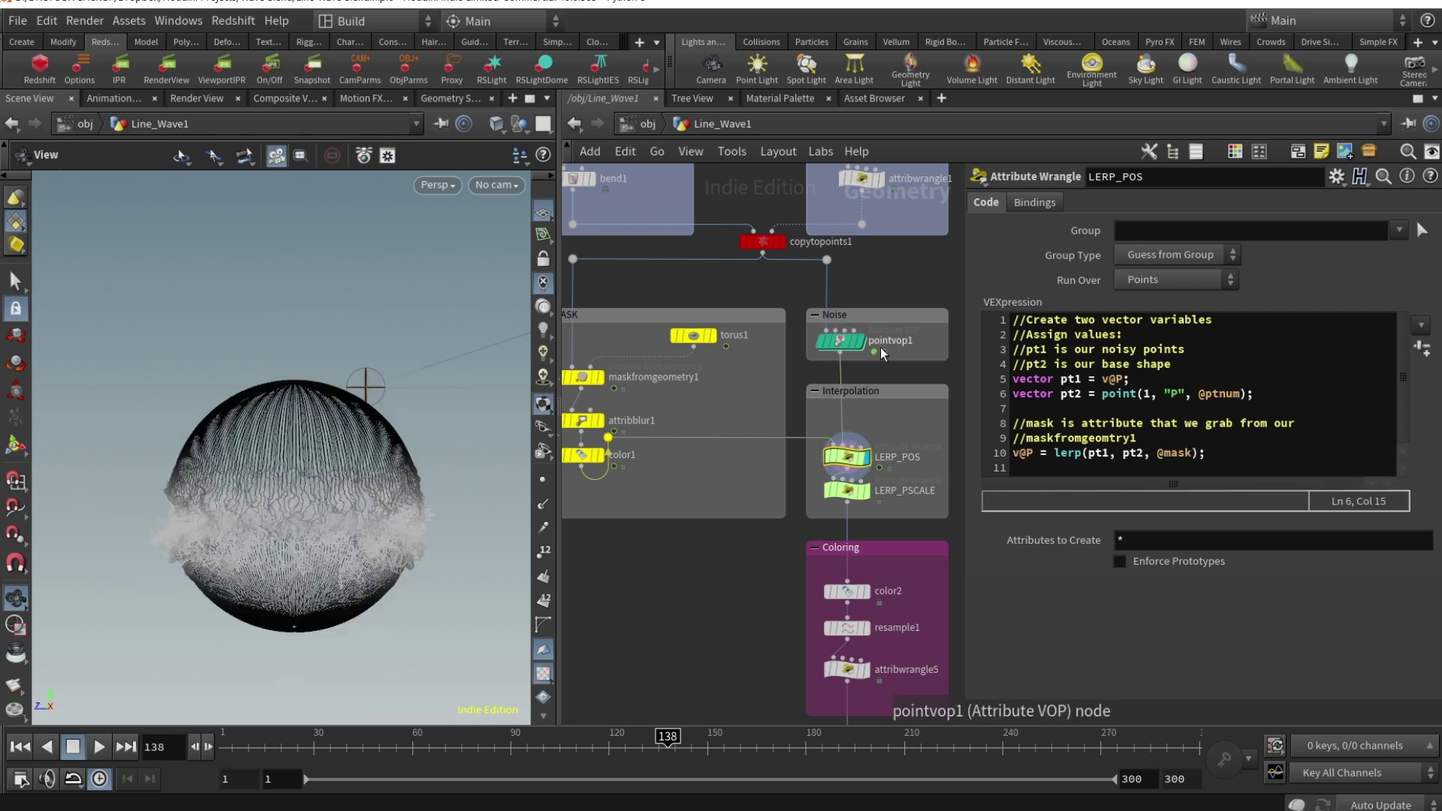
Step: Walk through LERP_POS's line 10 lerp call, highlighting its pt1 and pt2 arguments
click(1265, 459)
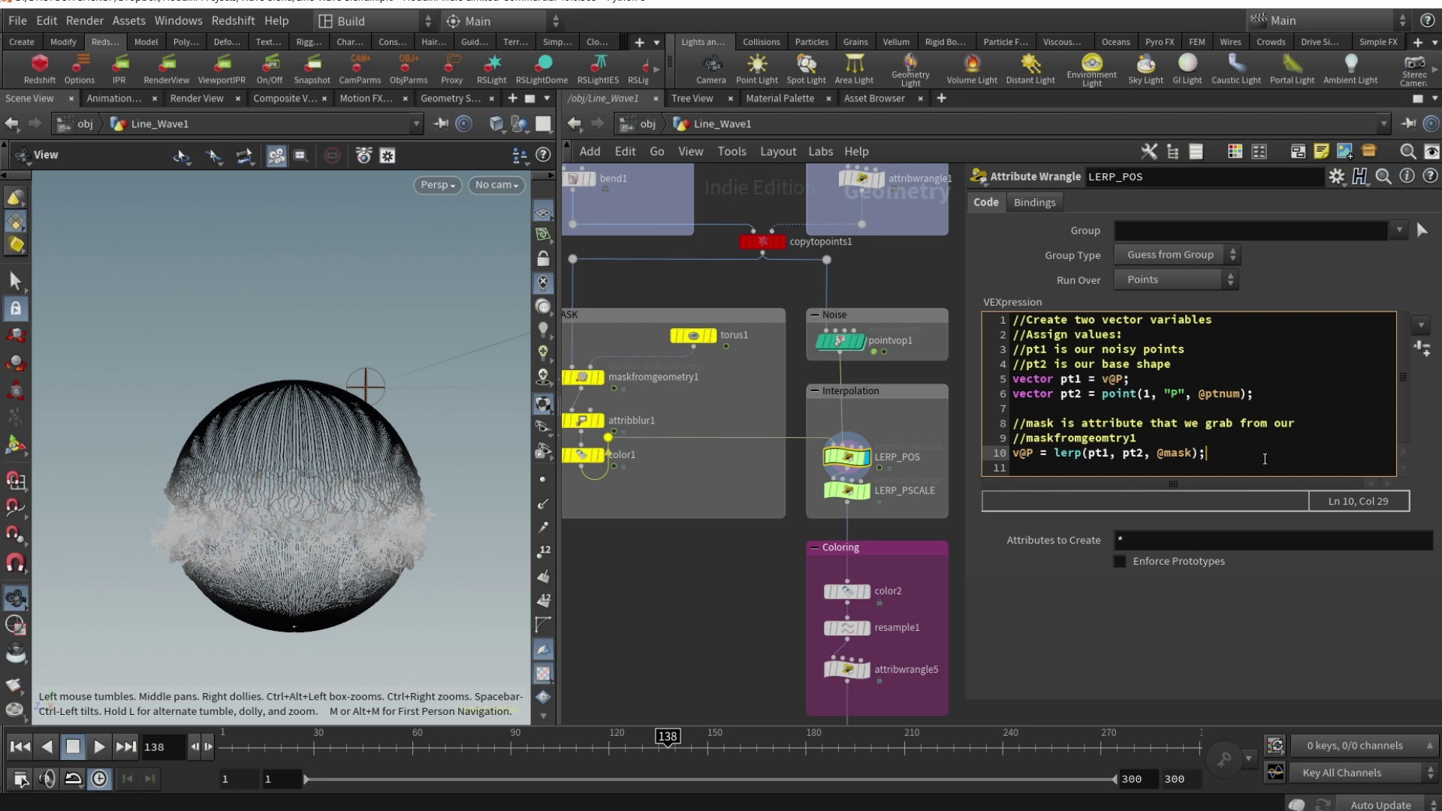
click(1085, 455)
drag(1088, 455, 1113, 451)
click(1095, 453)
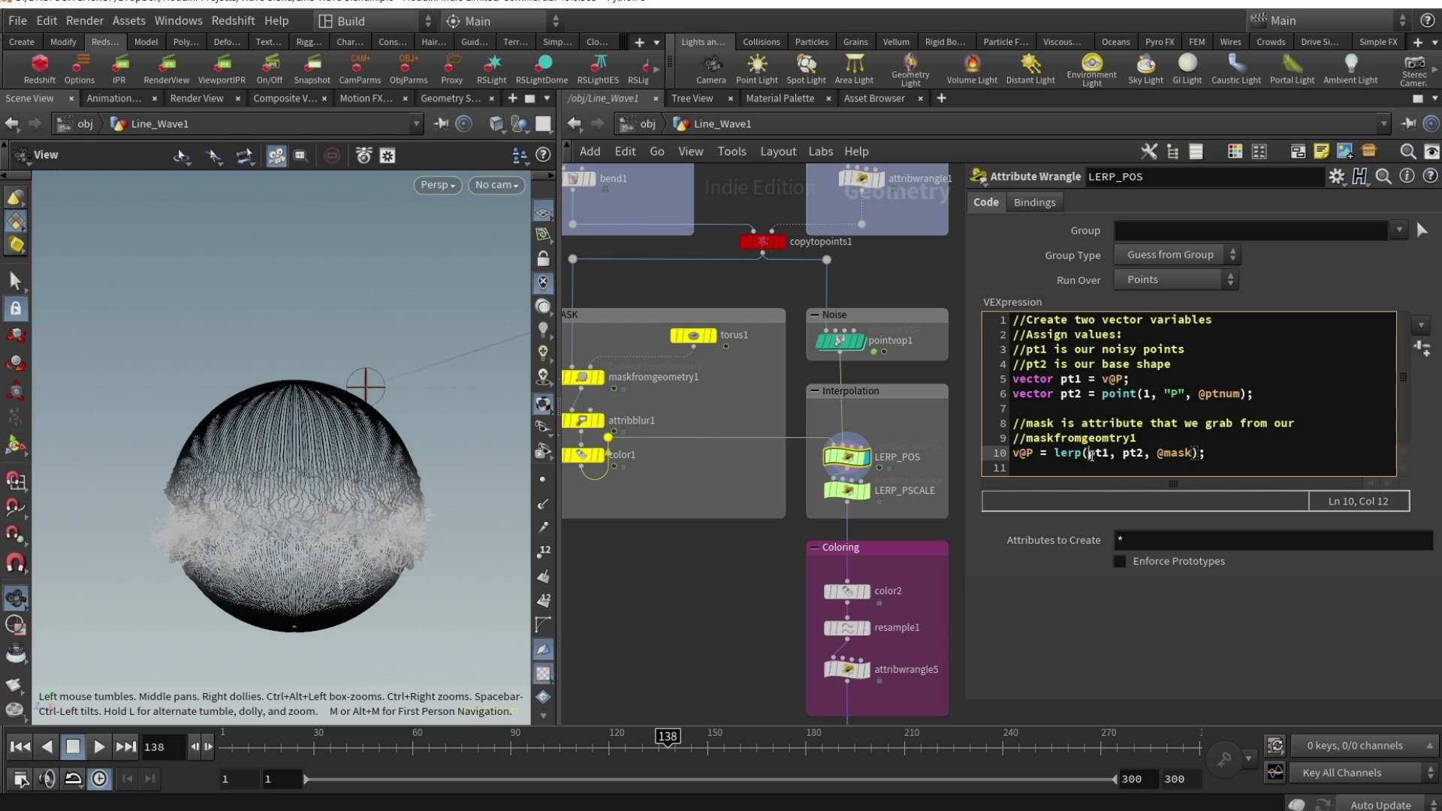
click(1132, 455)
click(1204, 453)
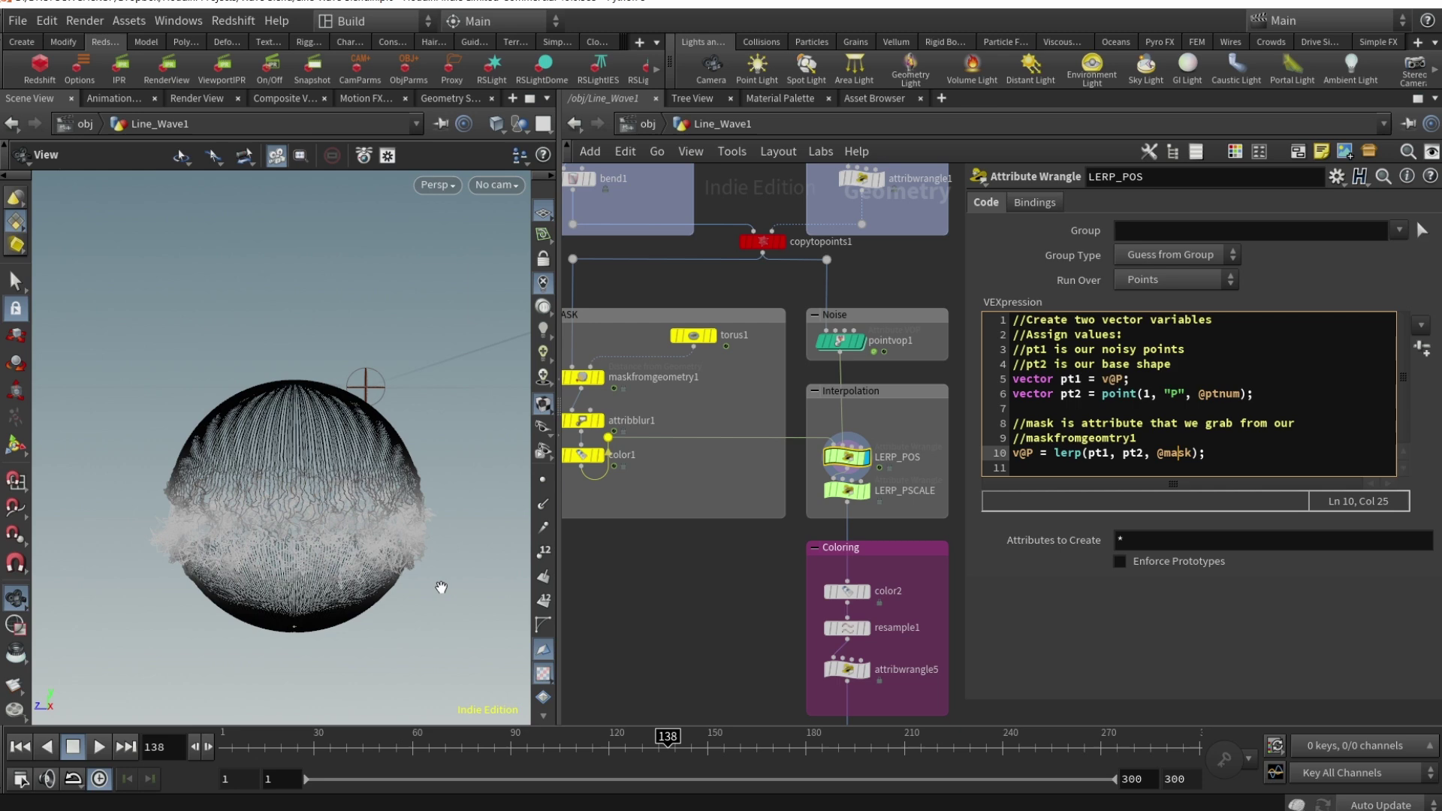
Step: Display the un-noised color1 sphere again at frame 149 and orbit around it
click(601, 454)
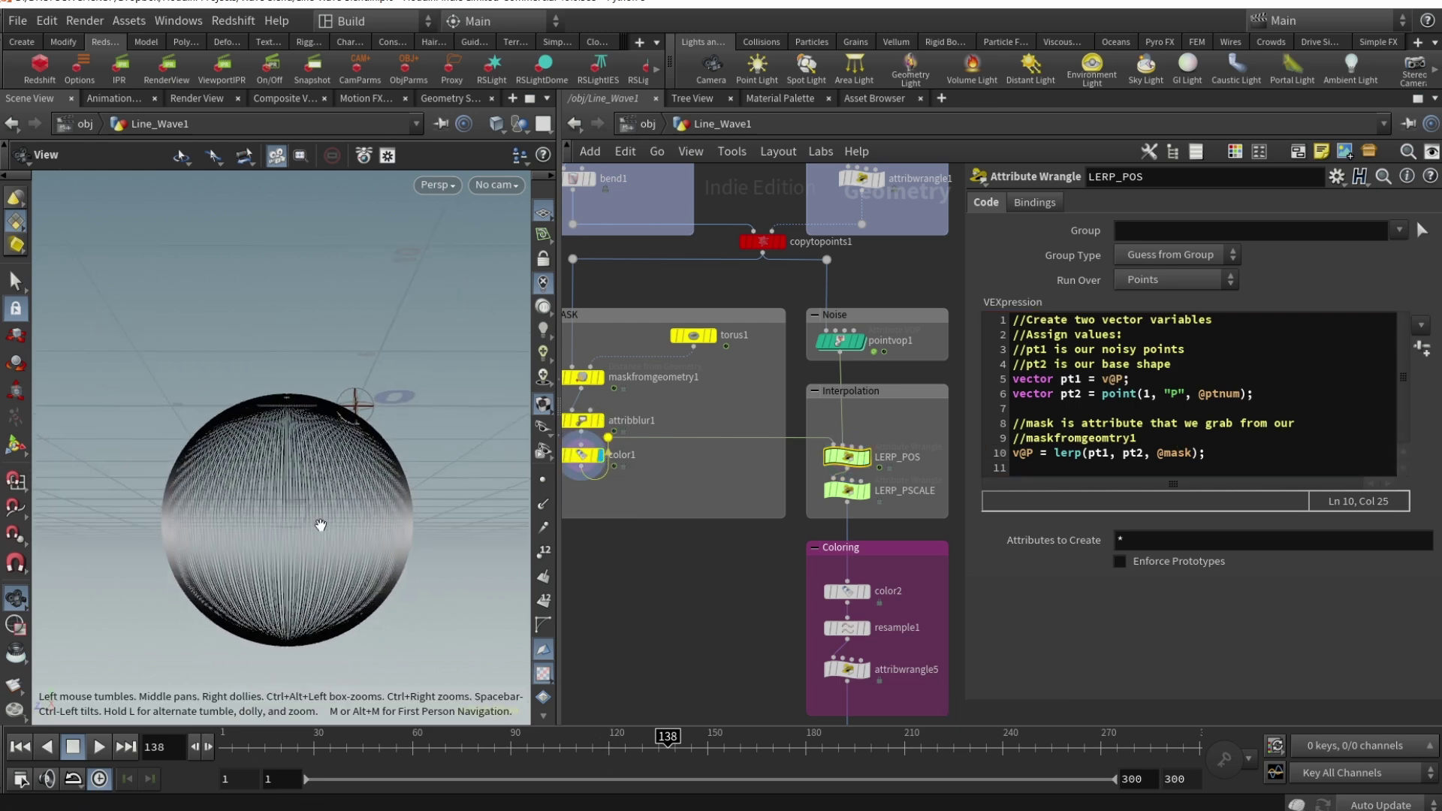
drag(700, 748, 716, 755)
click(705, 749)
drag(401, 486, 364, 579)
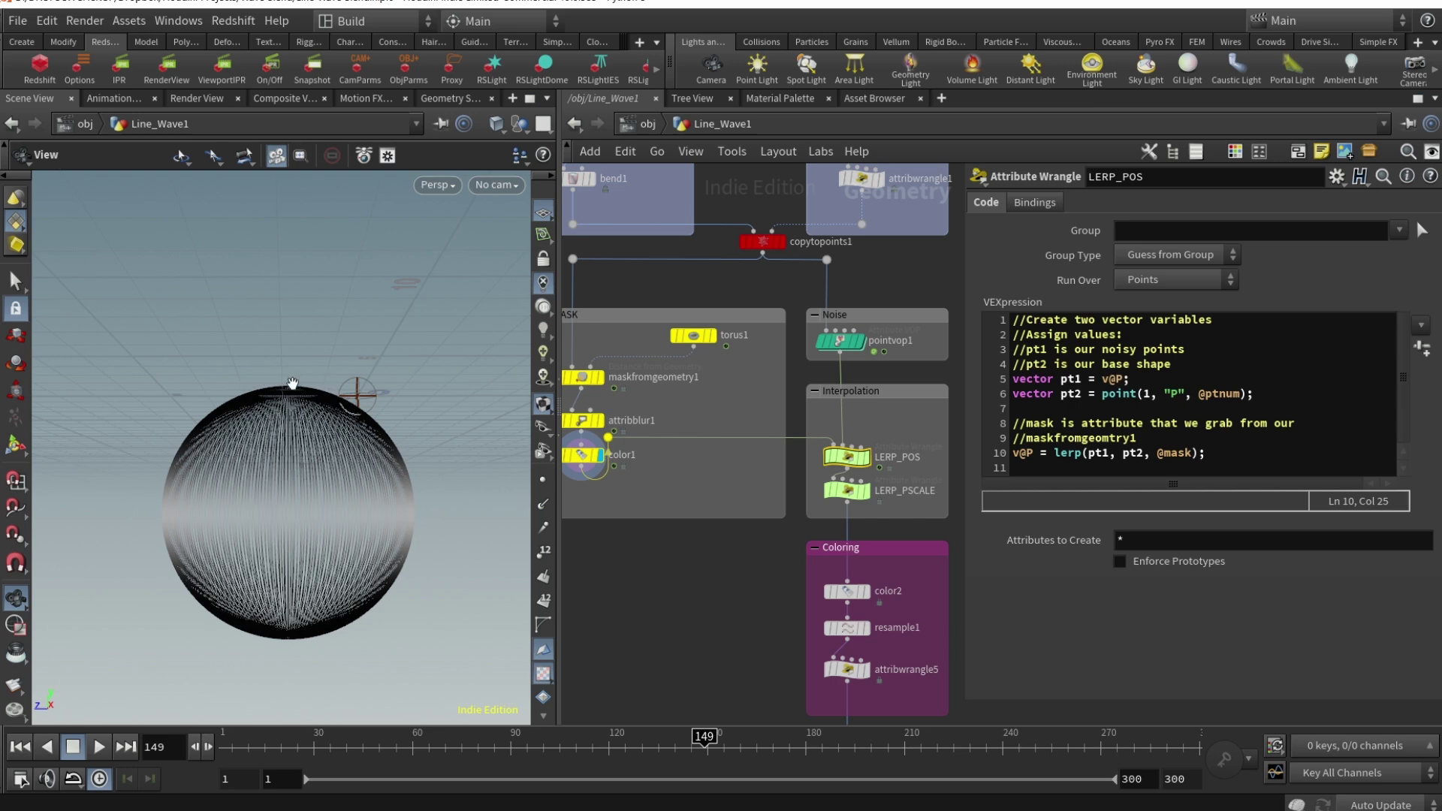
Step: Redisplay LERP_POS and orbit and scrub to view the wispy noise band around the sphere
double_click(1099, 453)
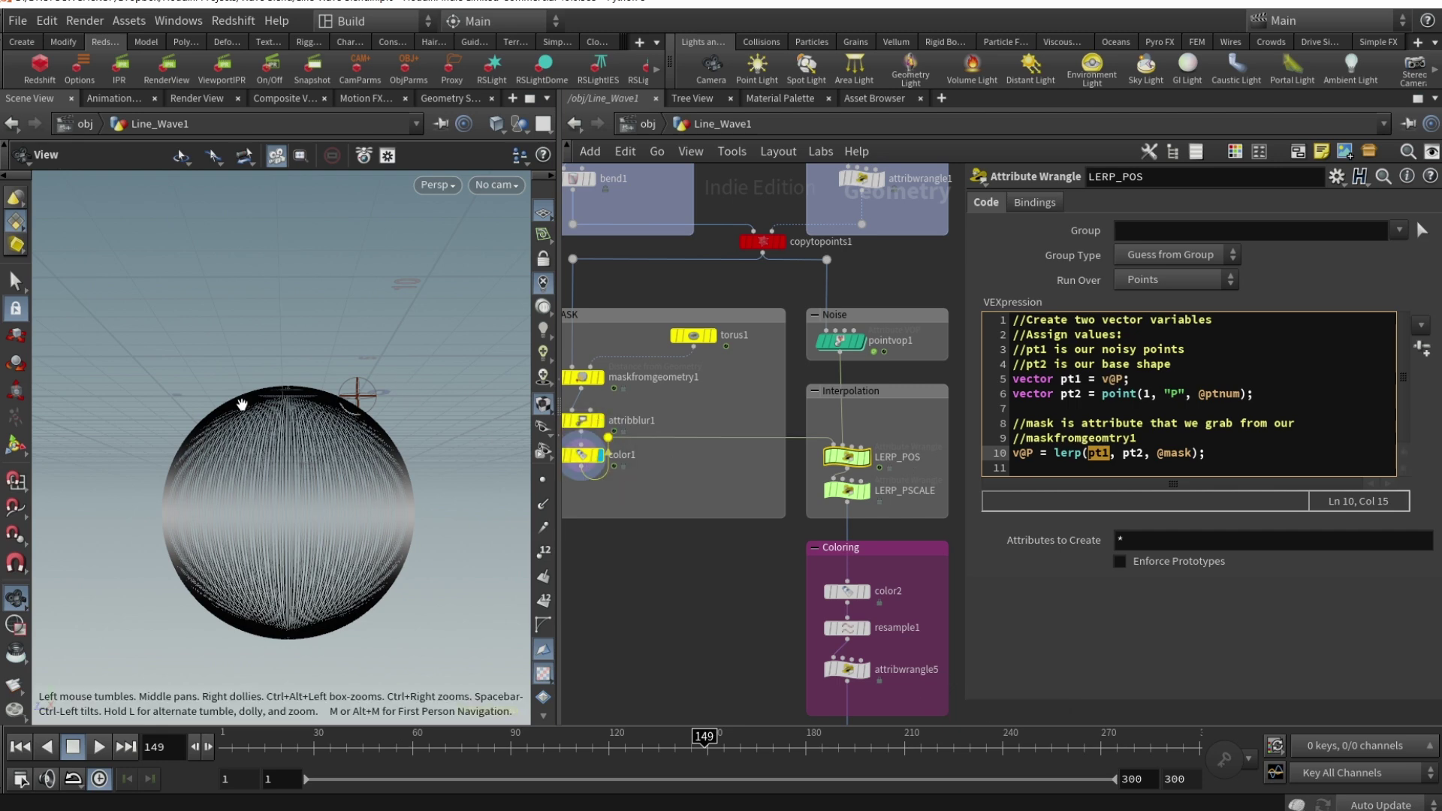
click(865, 455)
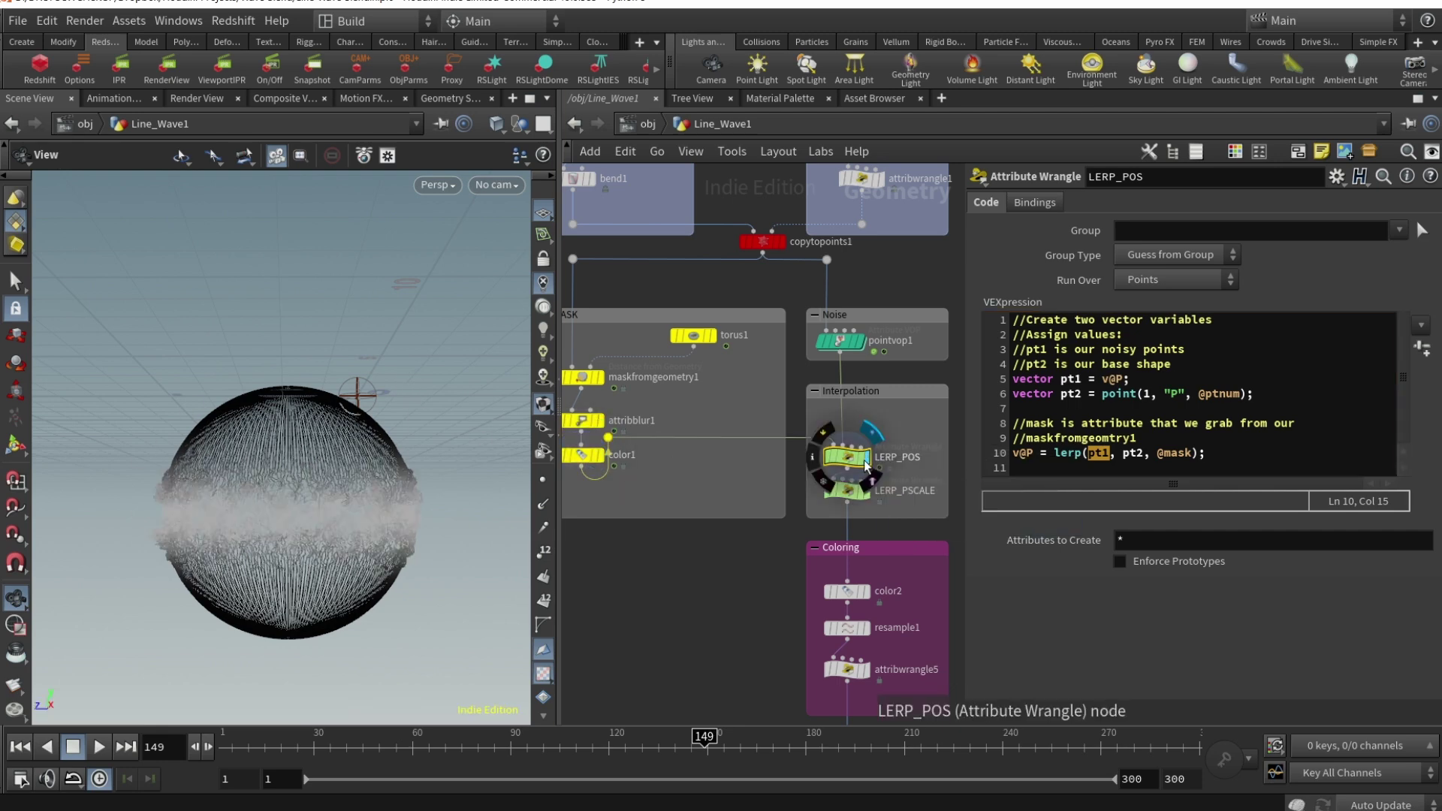
drag(373, 455, 346, 470)
drag(501, 746, 746, 751)
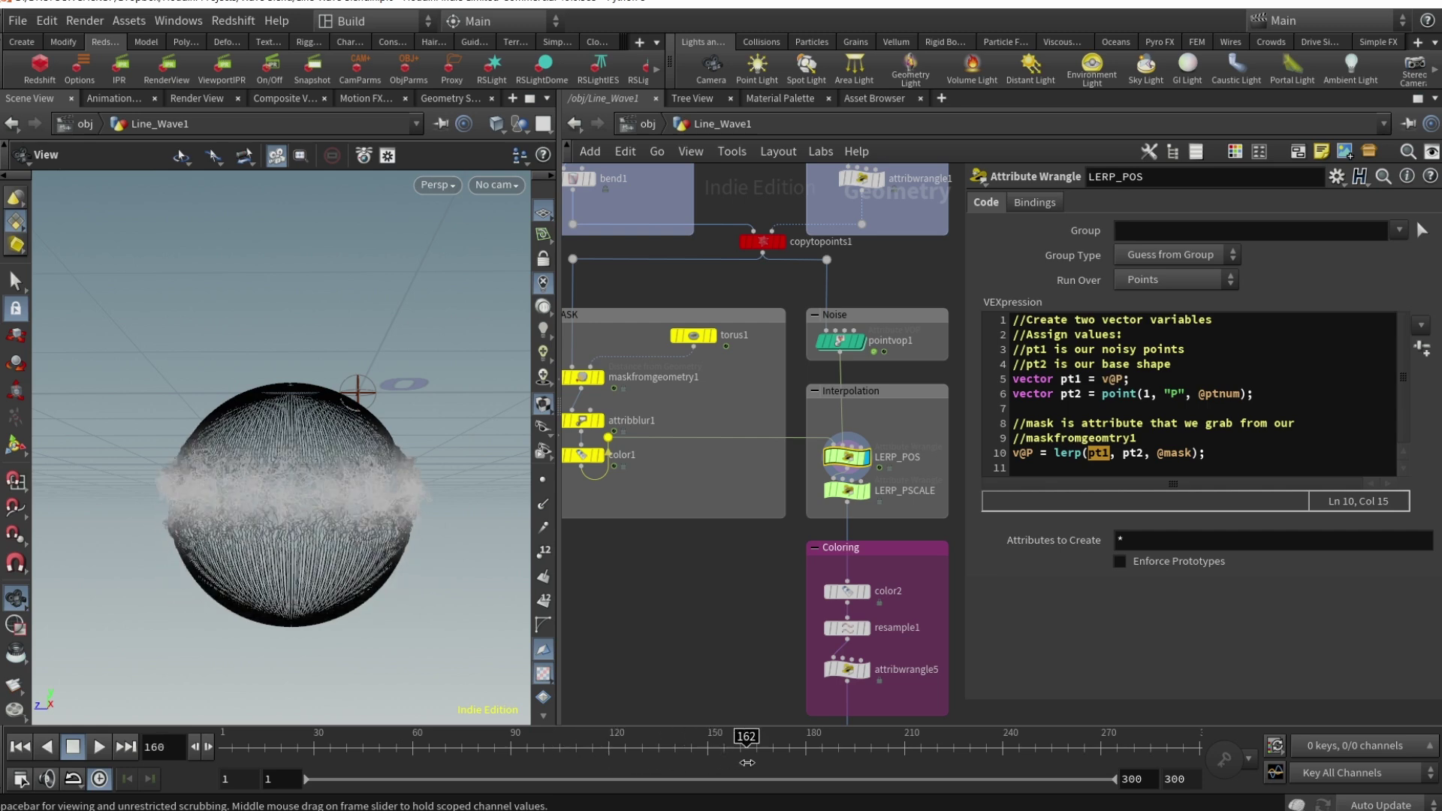
click(1242, 459)
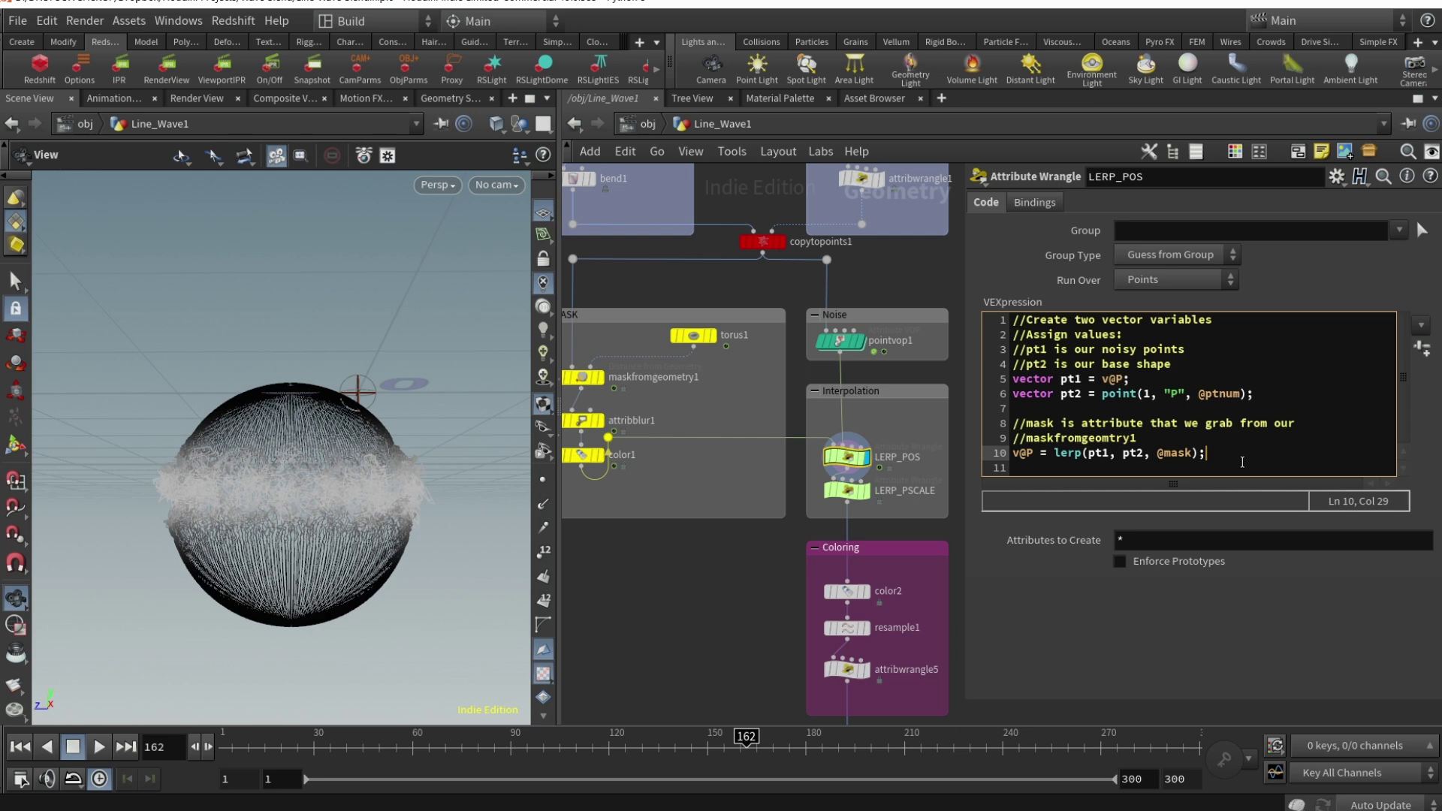
mouse_move(841, 454)
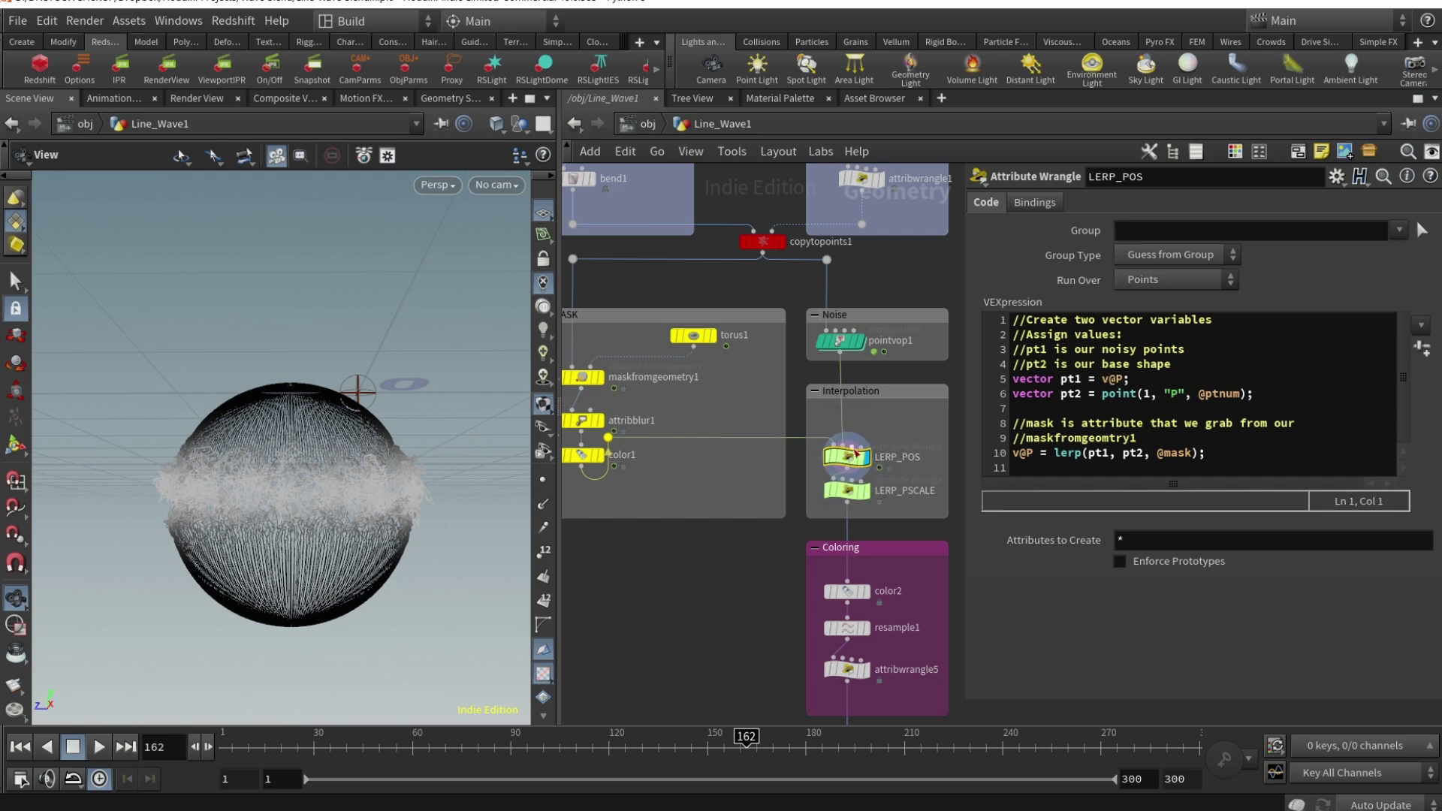
click(850, 491)
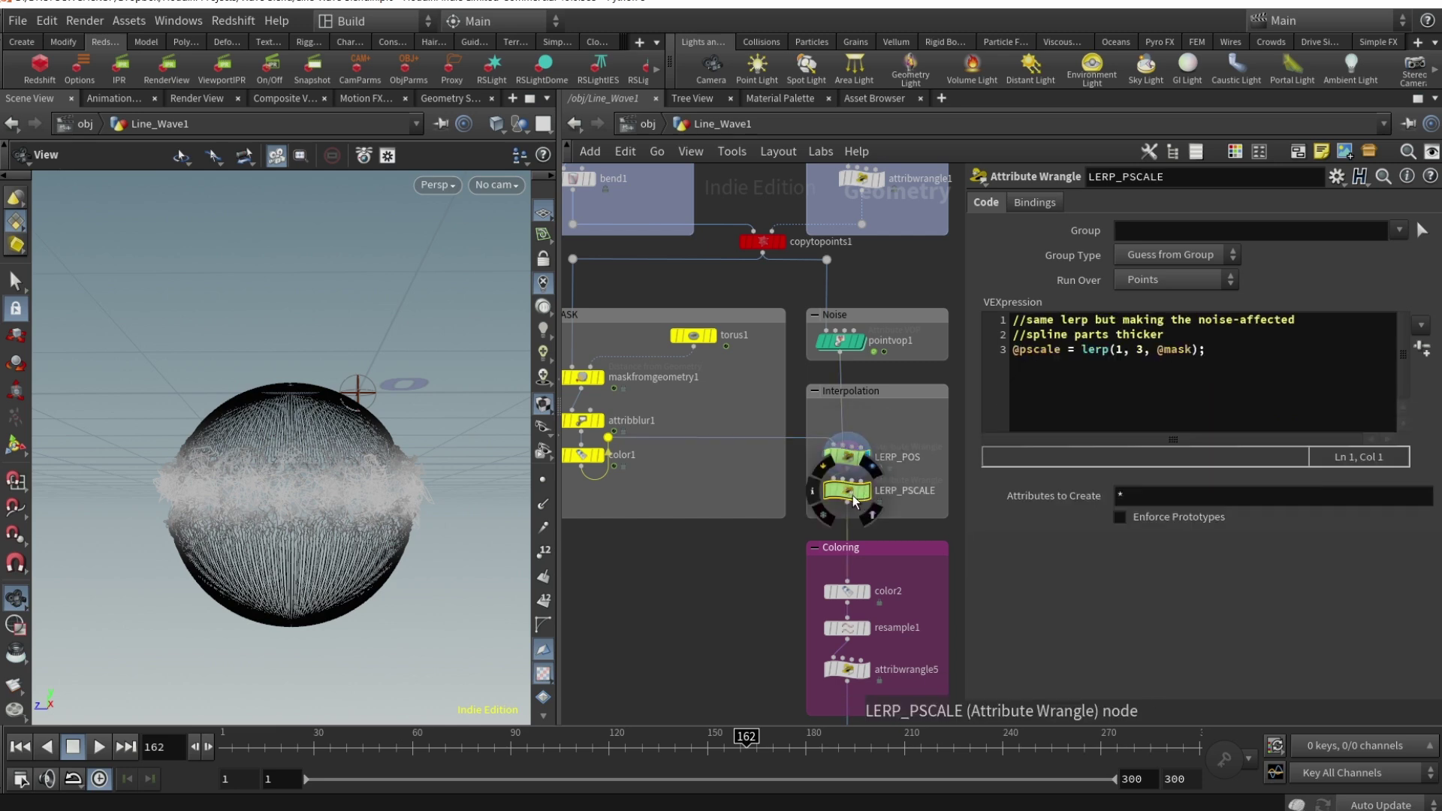
click(1235, 349)
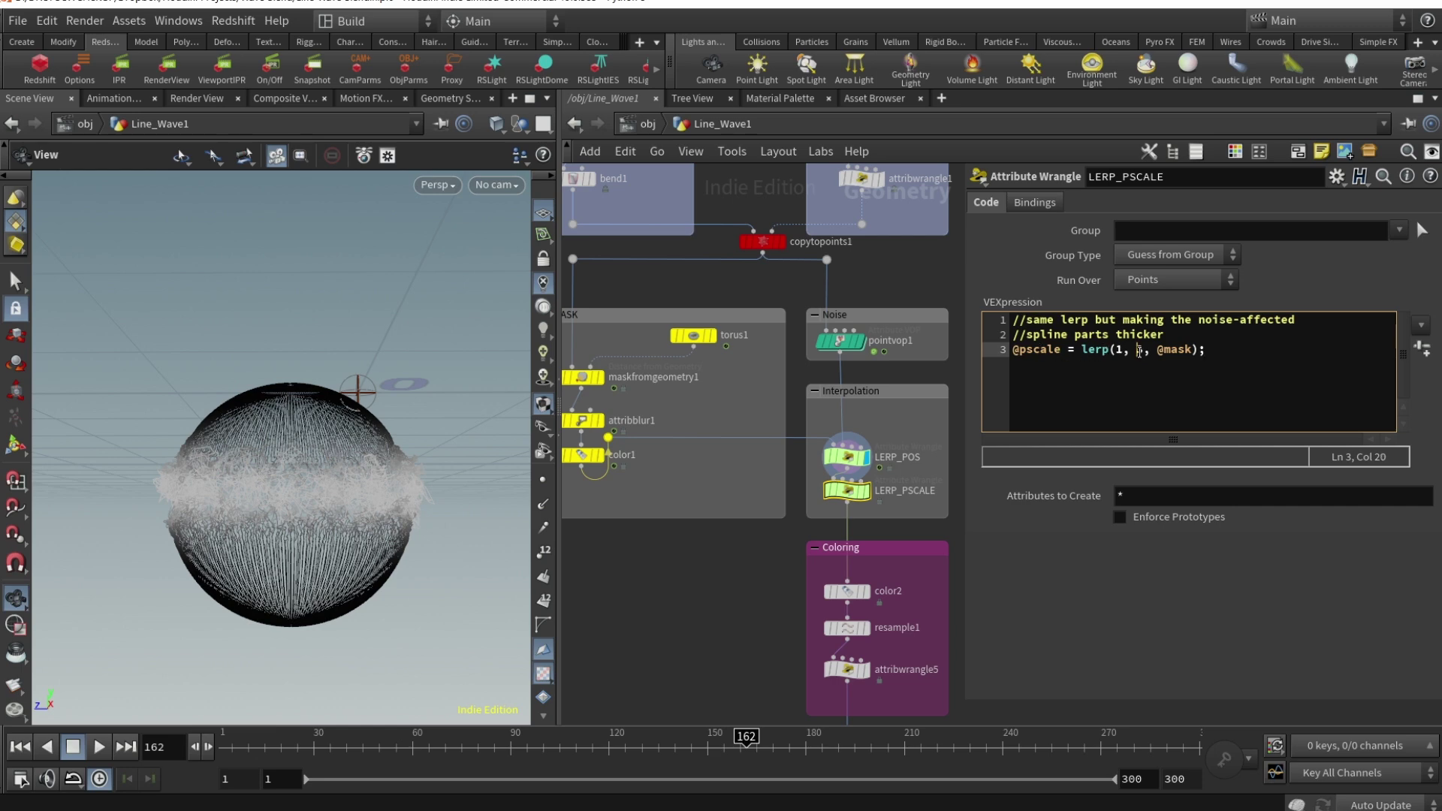
click(1196, 351)
drag(746, 747, 642, 751)
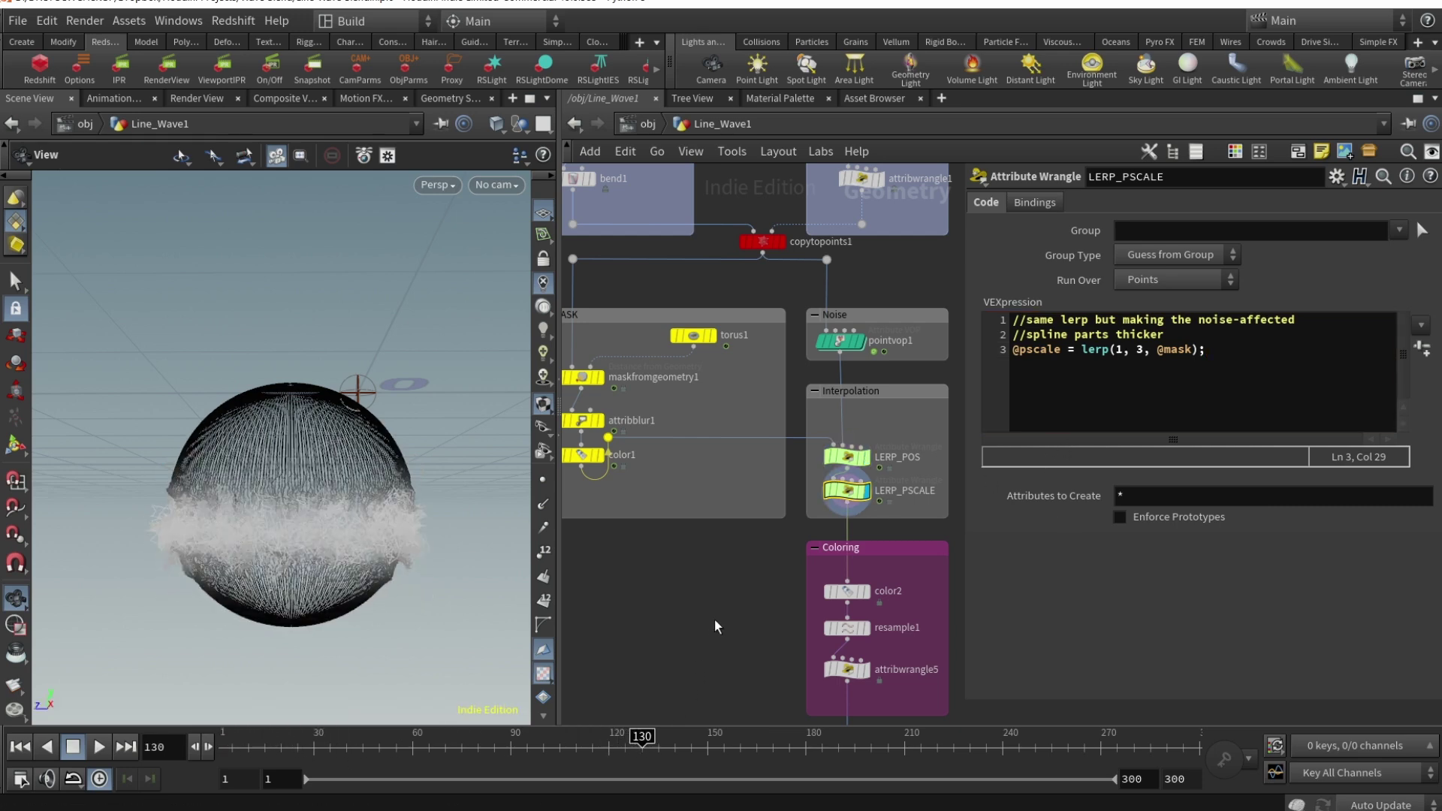
Step: Set the display flag on color2 to show the splines coloured by primid
scroll(719, 610, down, 2)
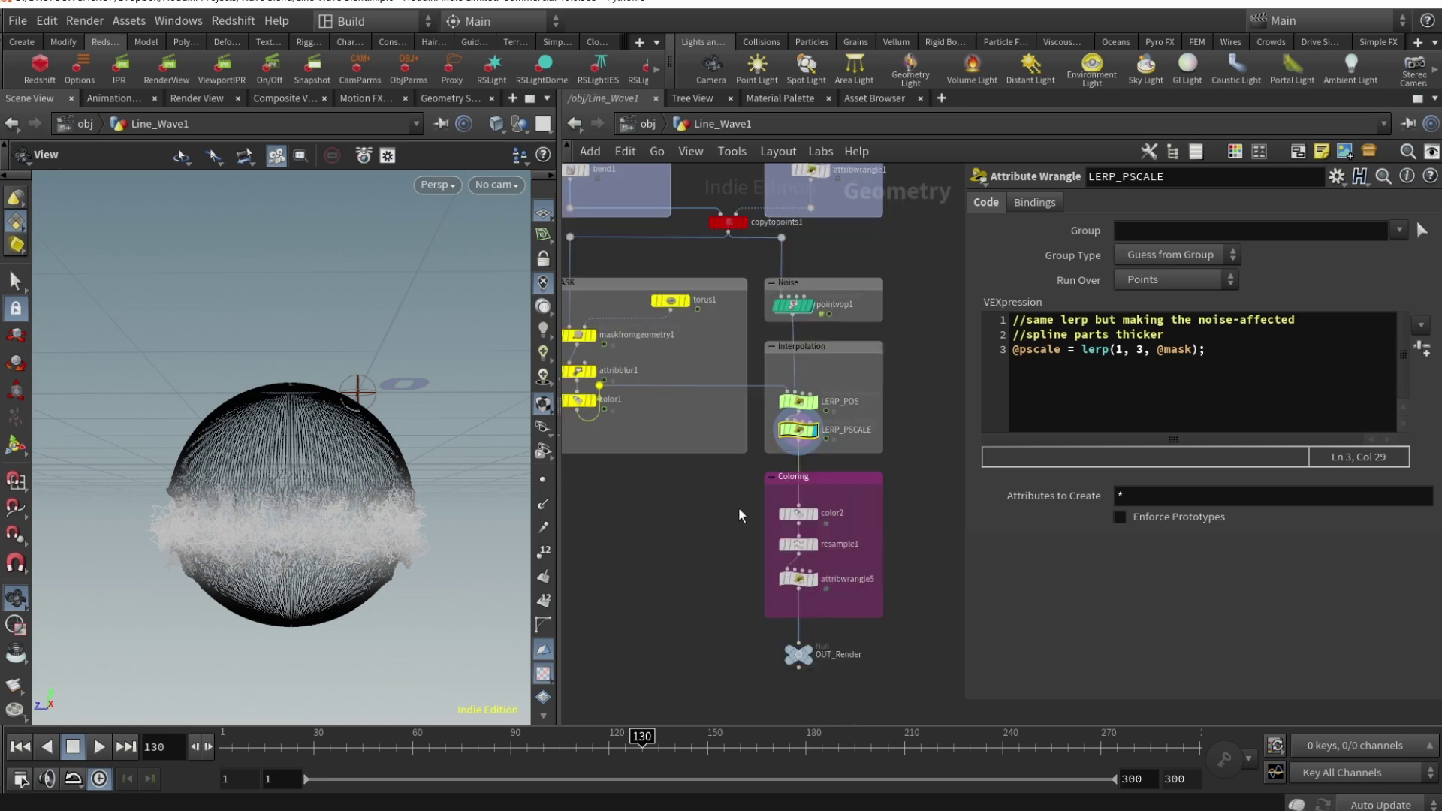
scroll(736, 509, up, 3)
click(846, 516)
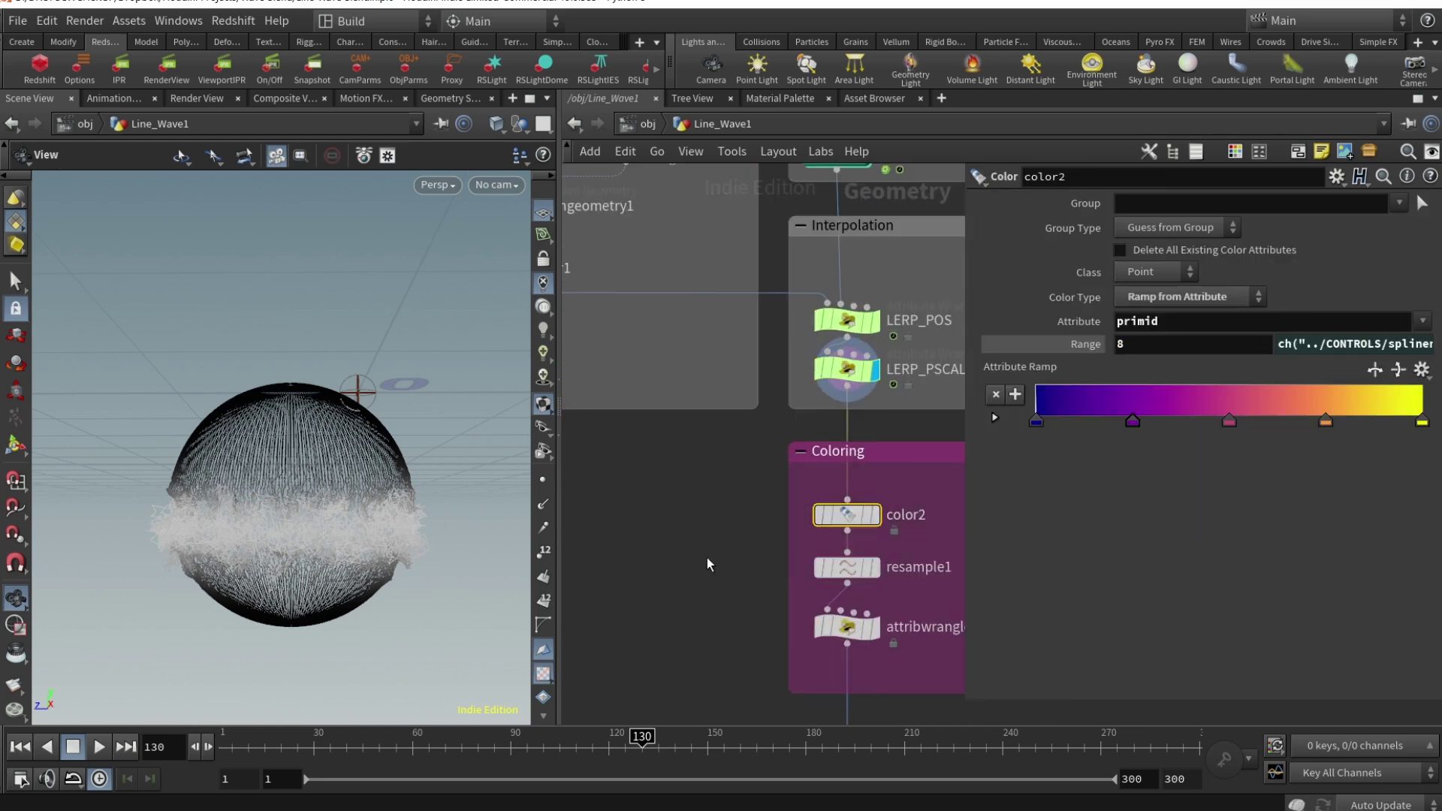
middle_drag(709, 565, 632, 556)
click(797, 506)
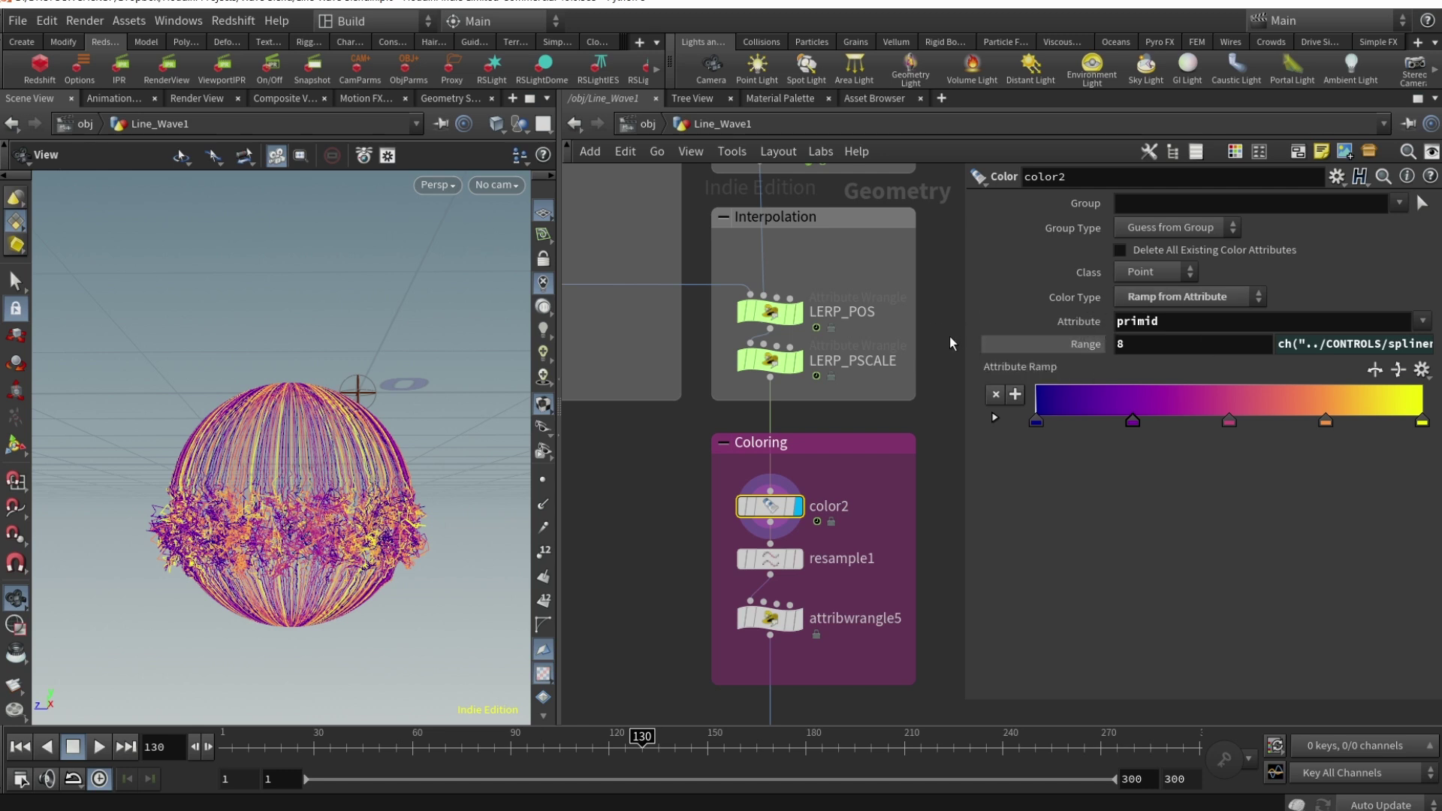
scroll(949, 337, down, 5)
scroll(852, 409, up, 2)
Step: Review attribwrangle1's primid code, then bypass and re-enable the sort1 random point sort
click(851, 406)
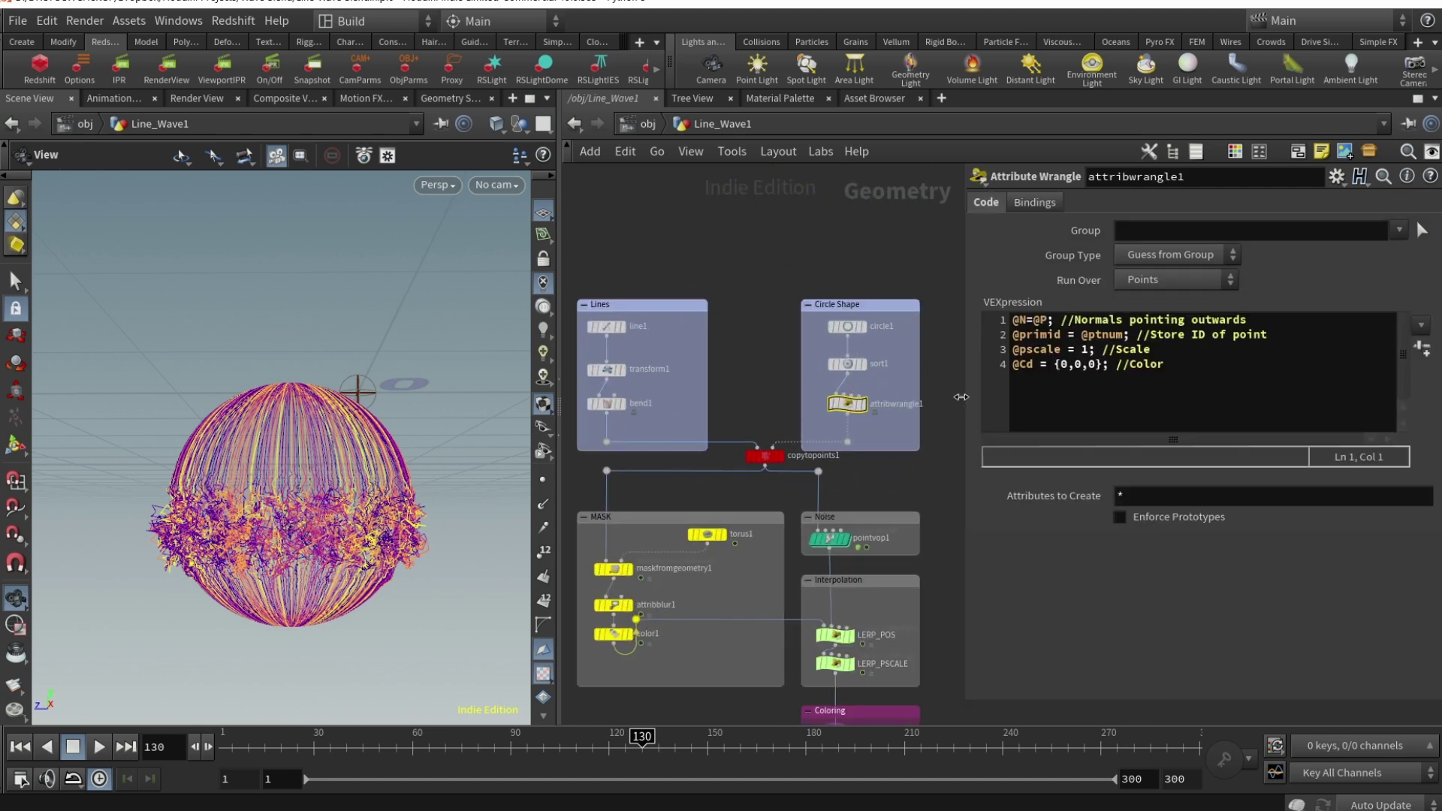
drag(1041, 334, 1066, 334)
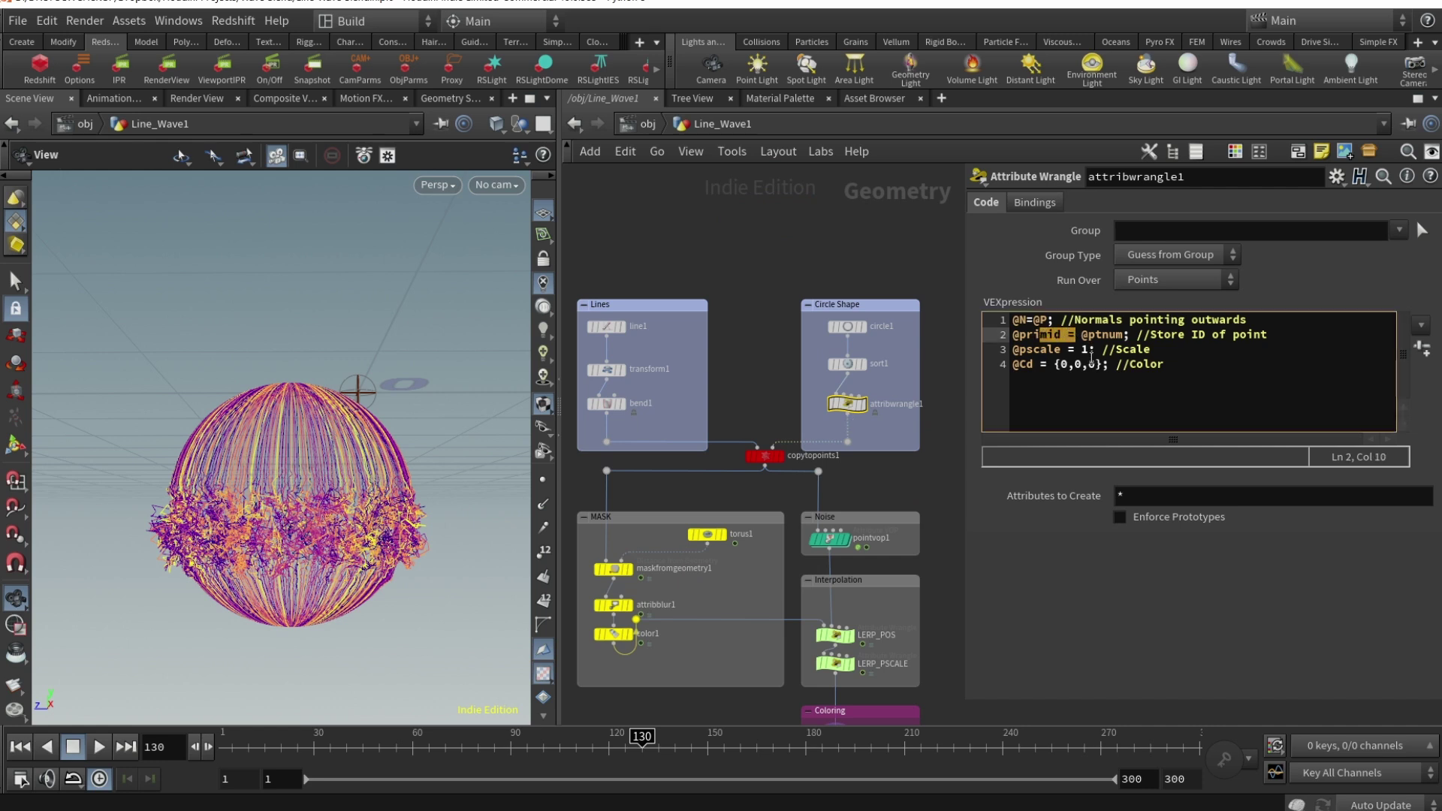
key(Up)
mouse_move(849, 367)
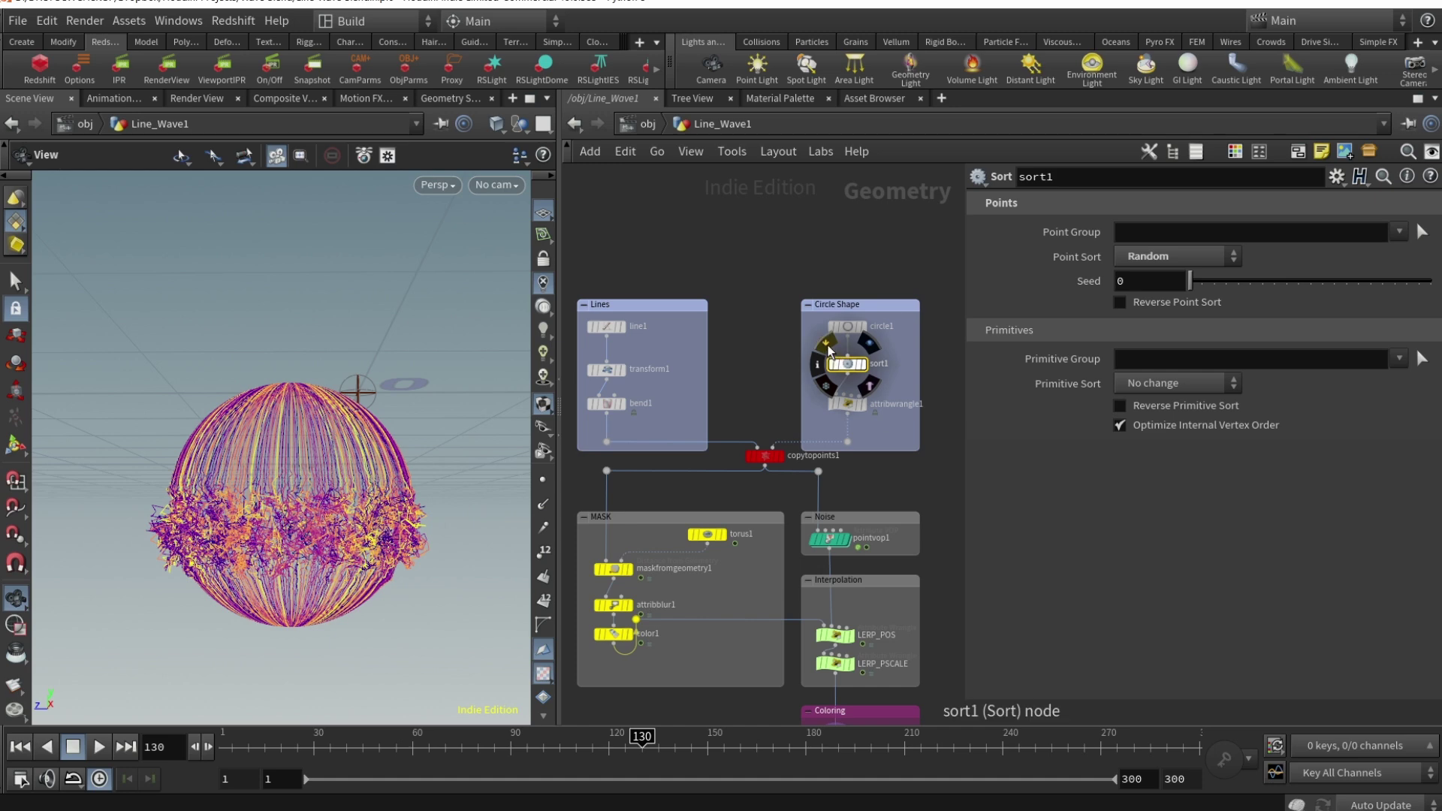
click(826, 343)
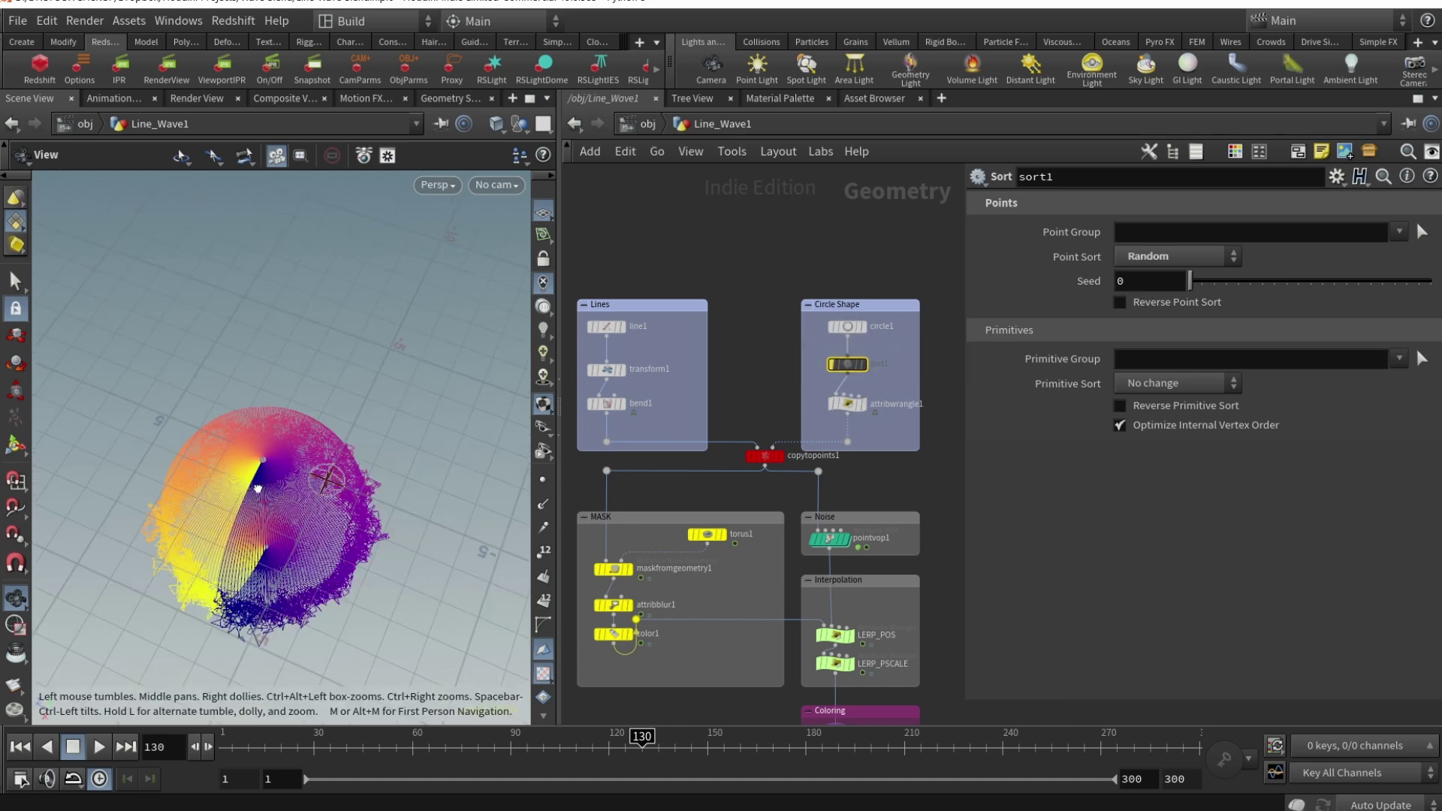
drag(266, 487, 214, 486)
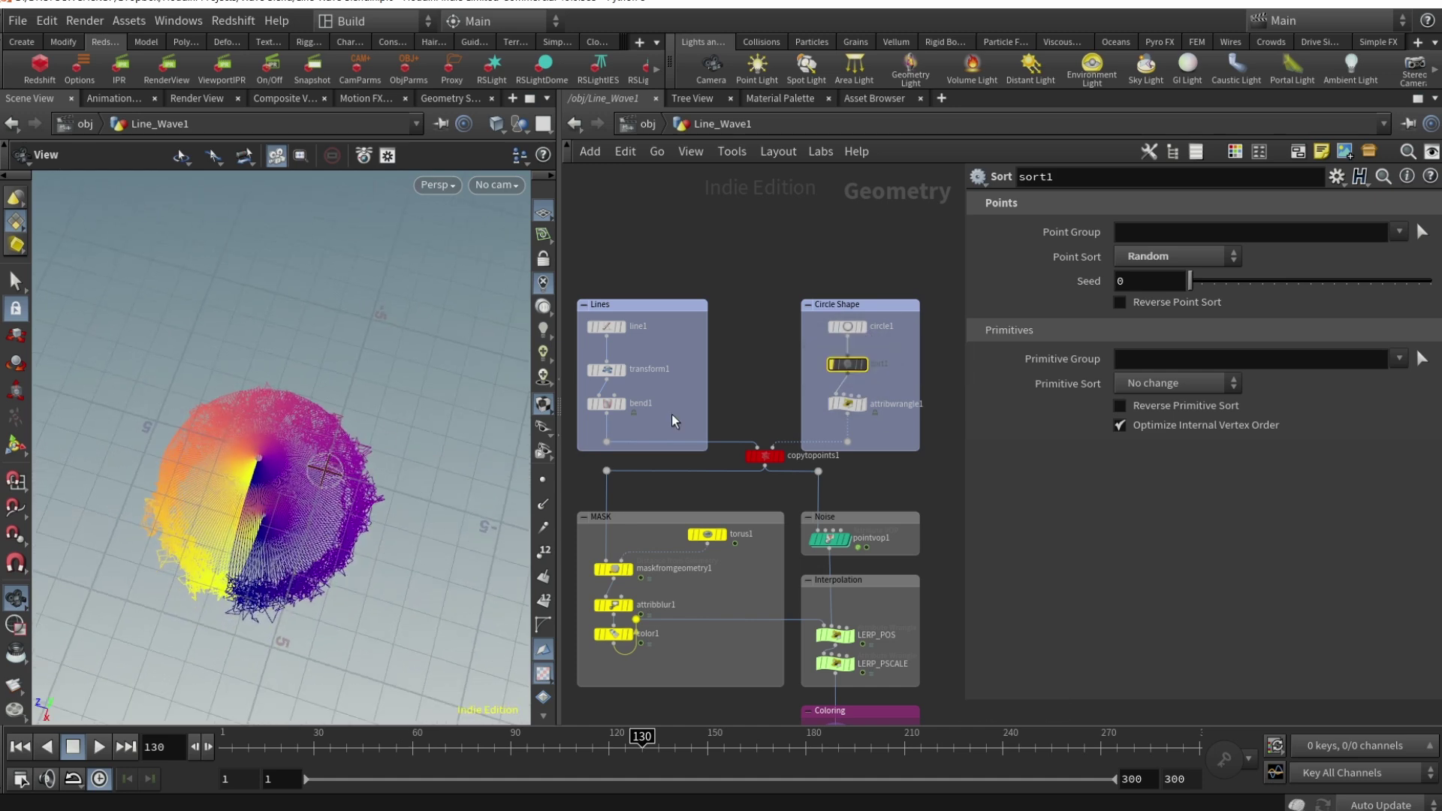
click(847, 404)
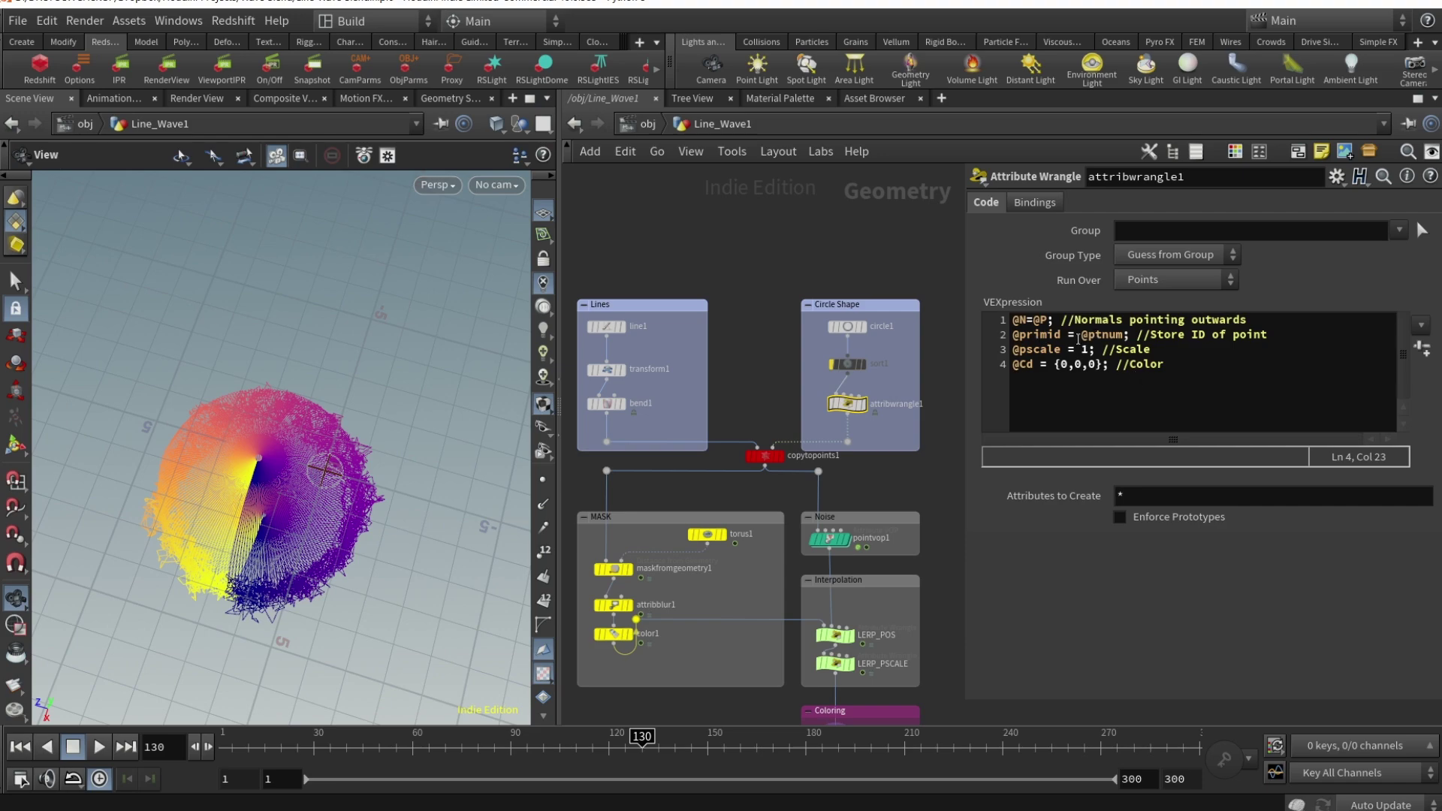
scroll(208, 465, up, 10)
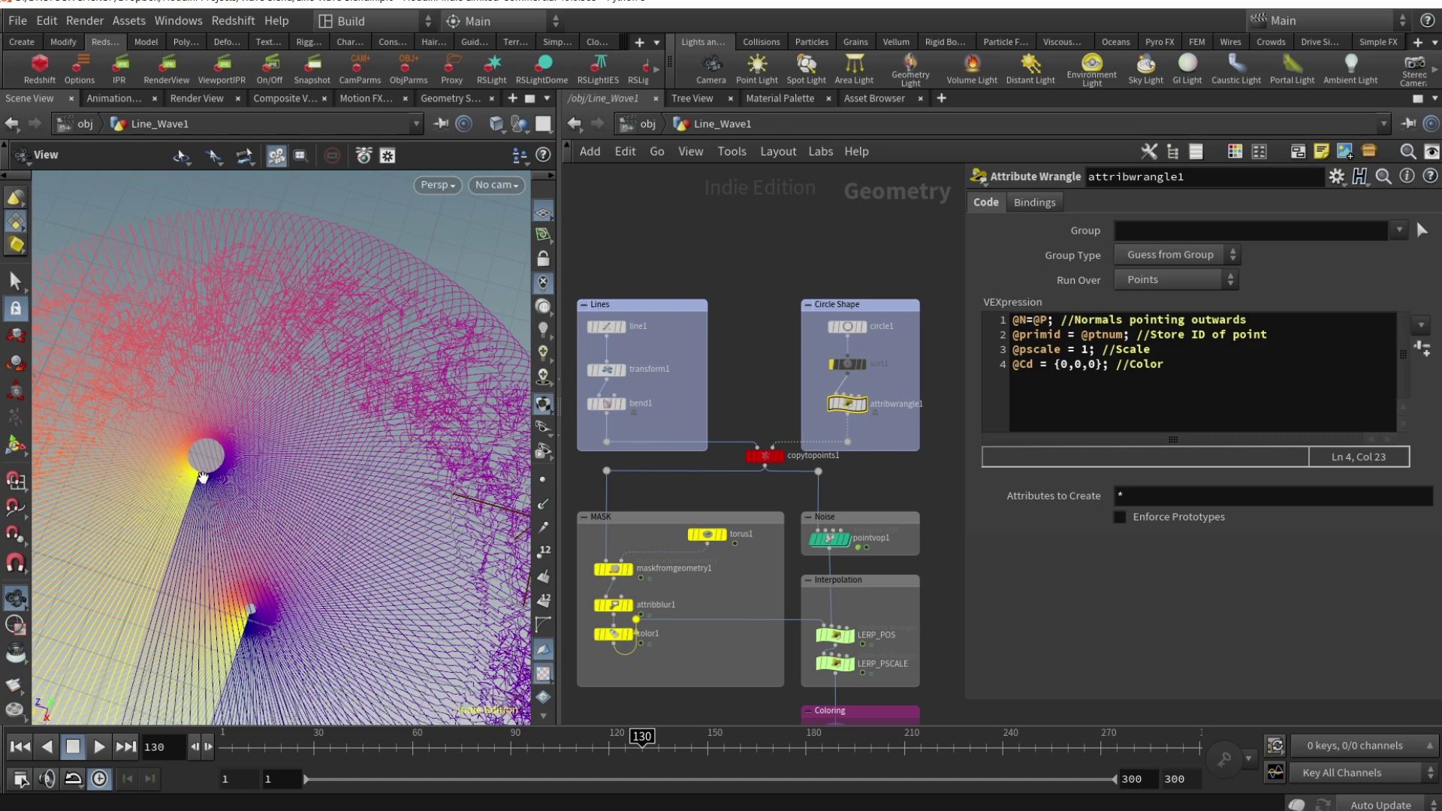
scroll(202, 474, down, 5)
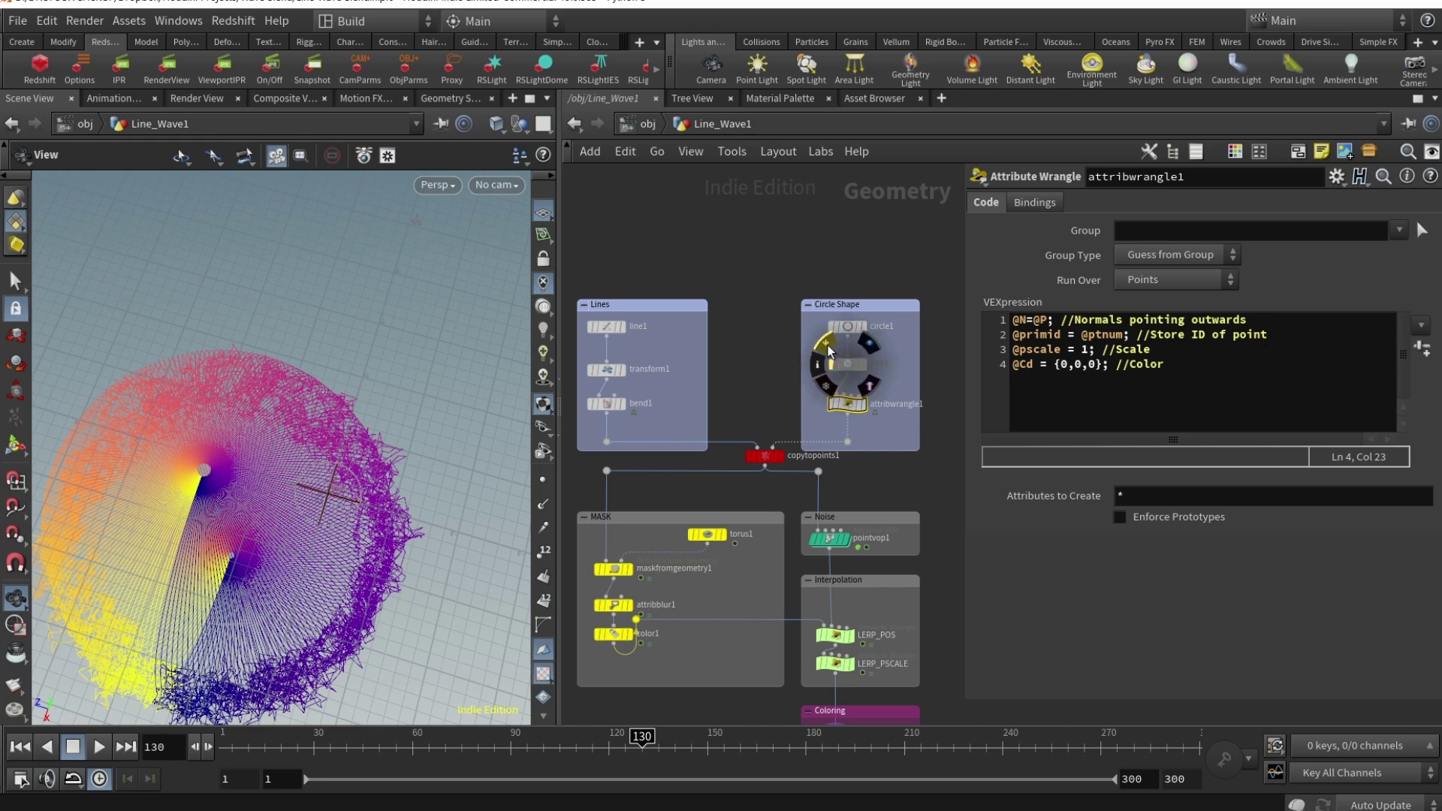
click(829, 350)
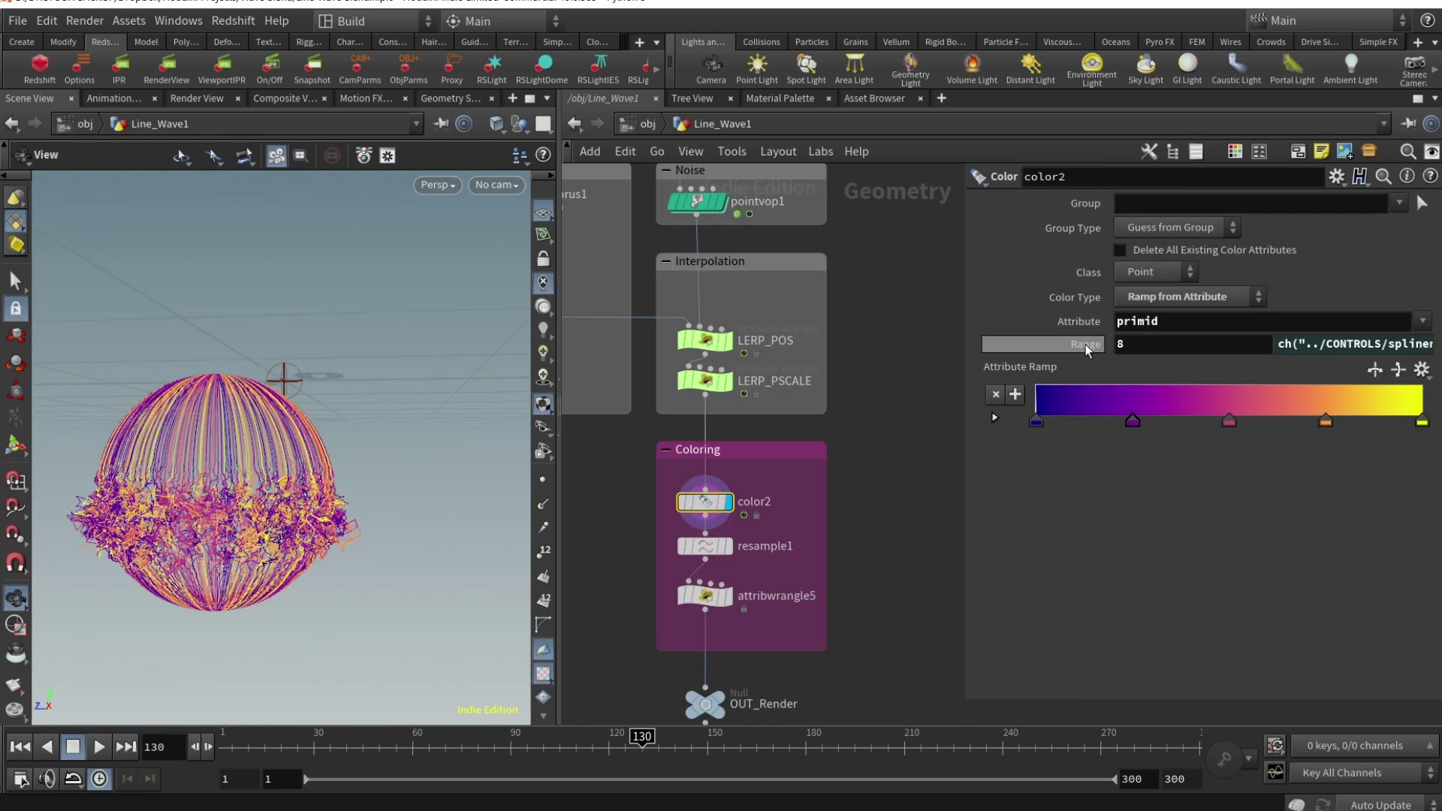
Step: Check color2's Range expression and its maximum of 200, leaving the expression unchanged
click(1085, 344)
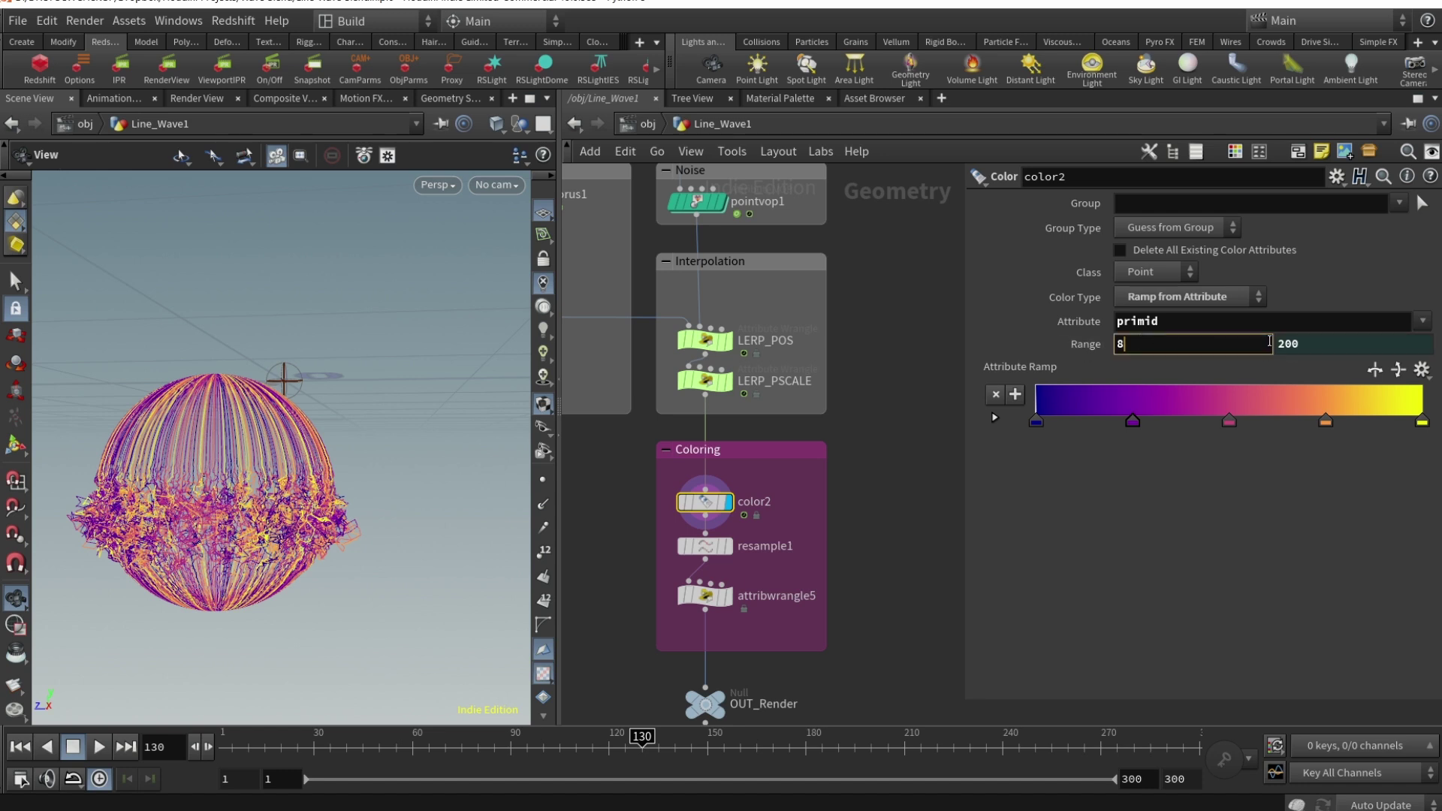
click(1322, 344)
click(1091, 344)
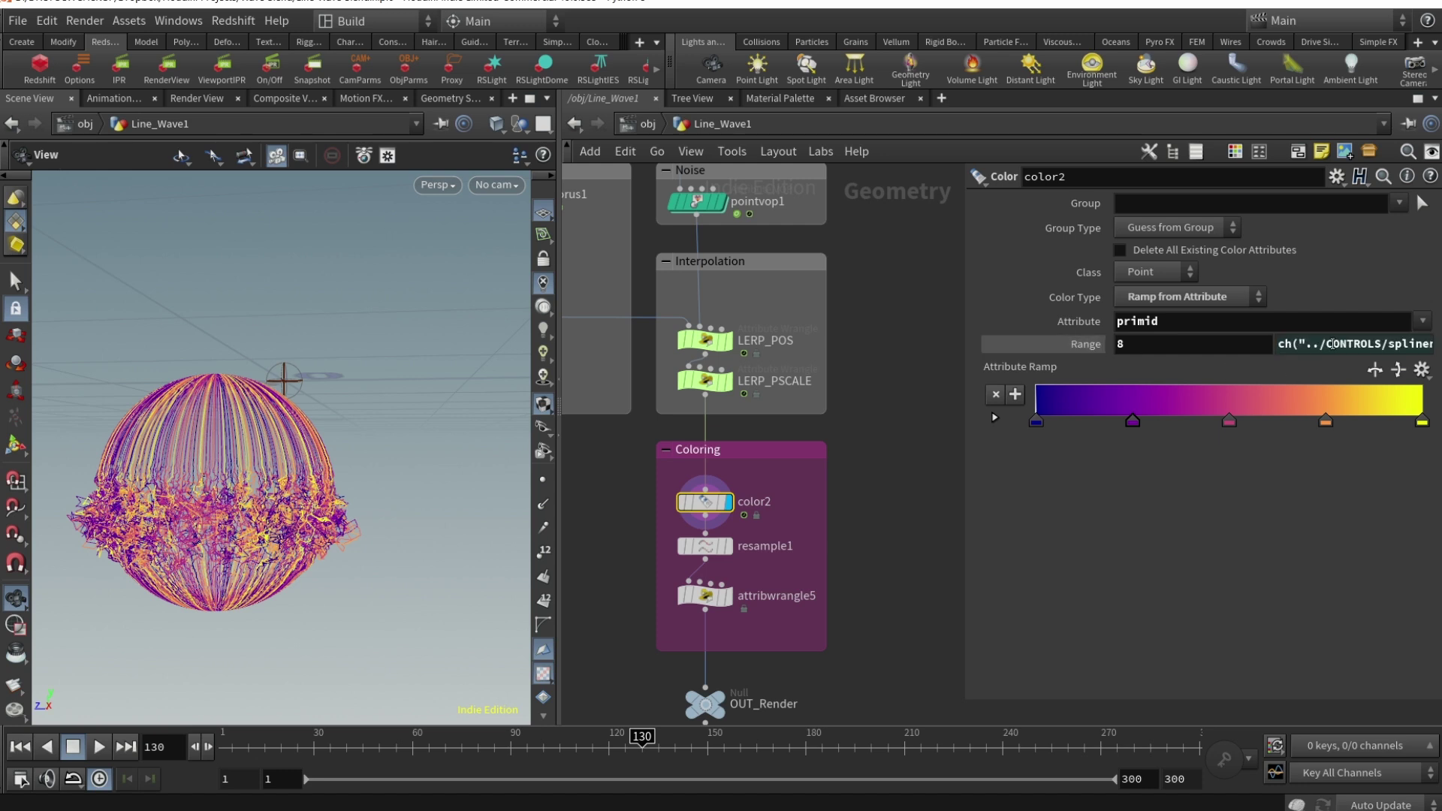
click(1346, 350)
key(Return)
scroll(196, 512, up, 1)
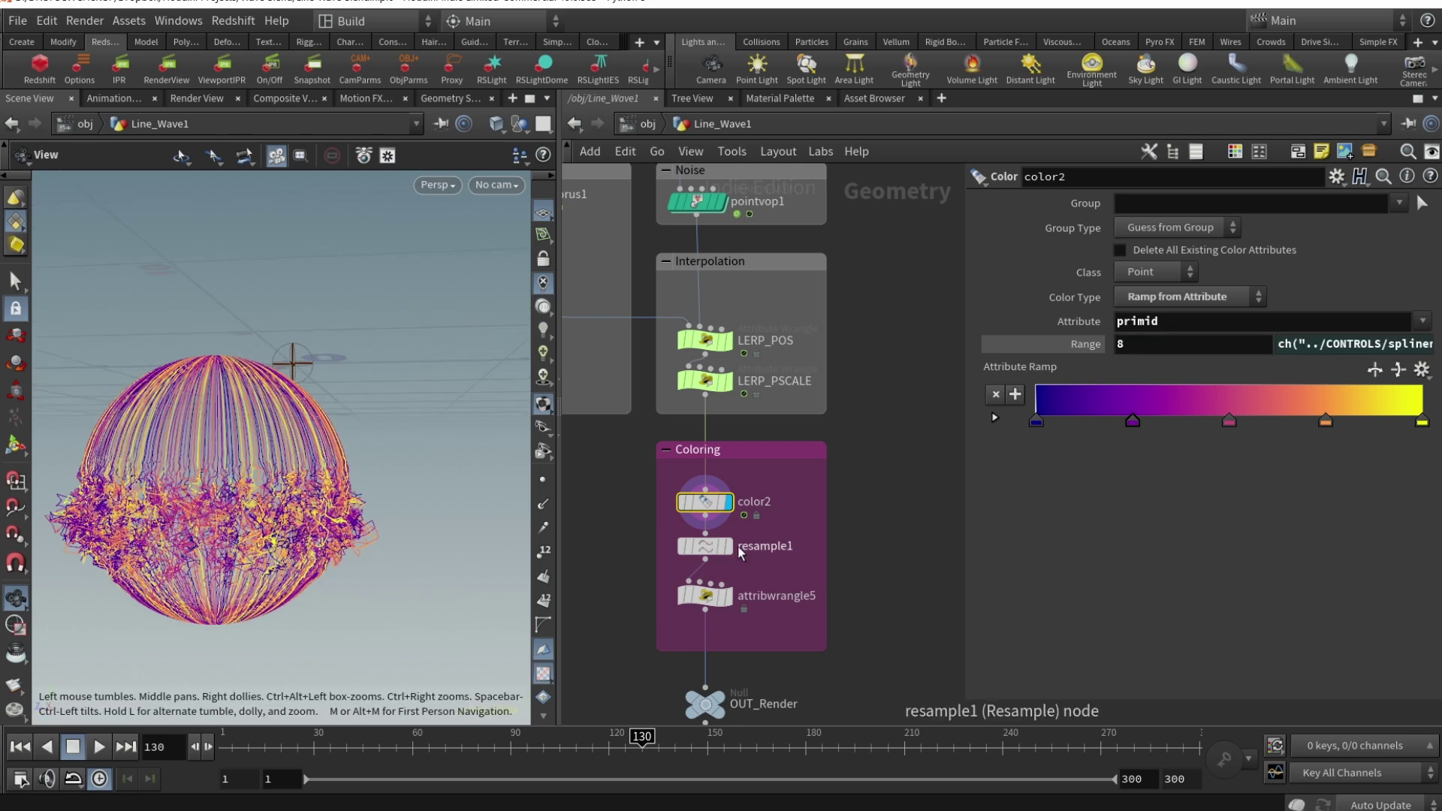
Step: Select resample1 to view its Resample parameters with 0.02 segment length
click(725, 549)
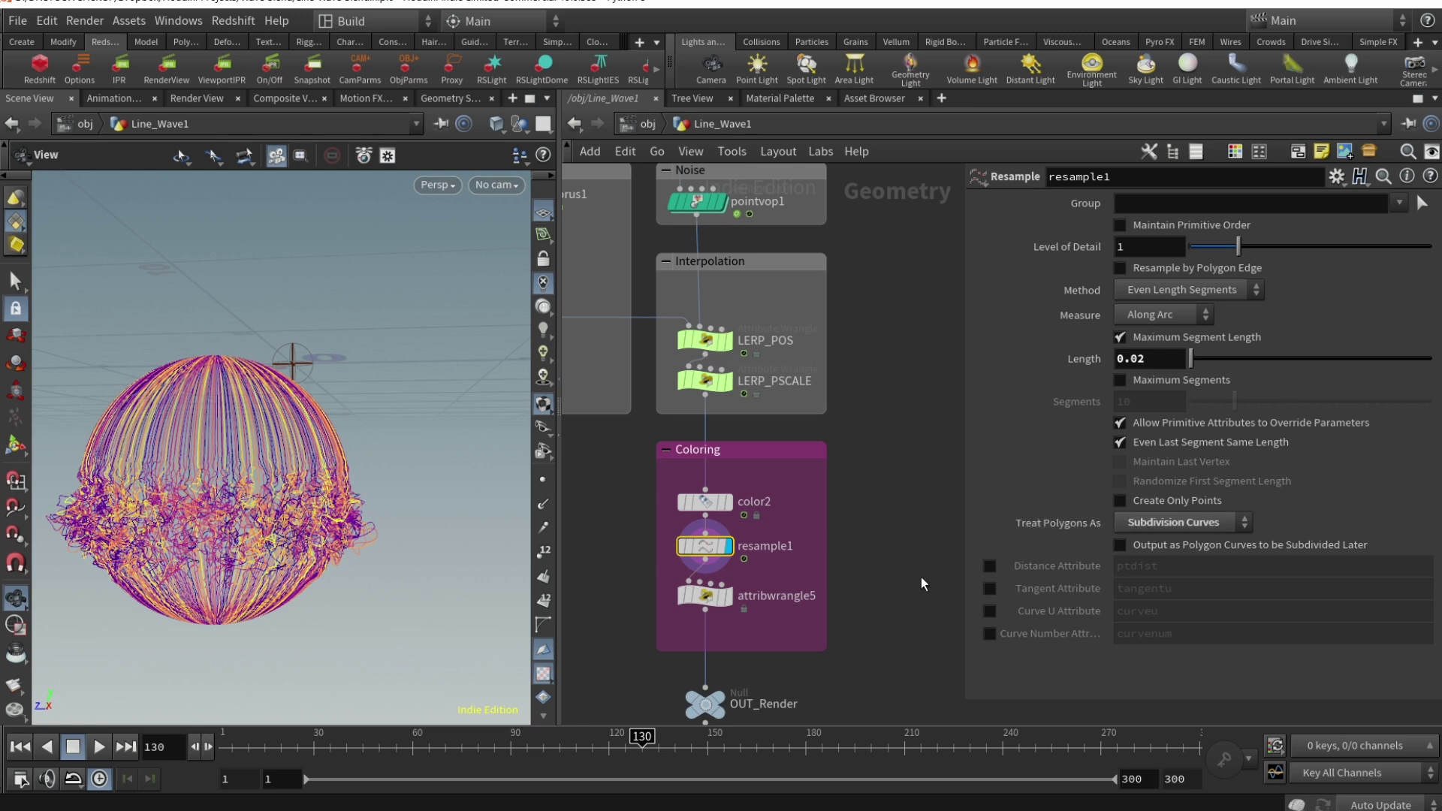
scroll(901, 574, down, 3)
click(714, 494)
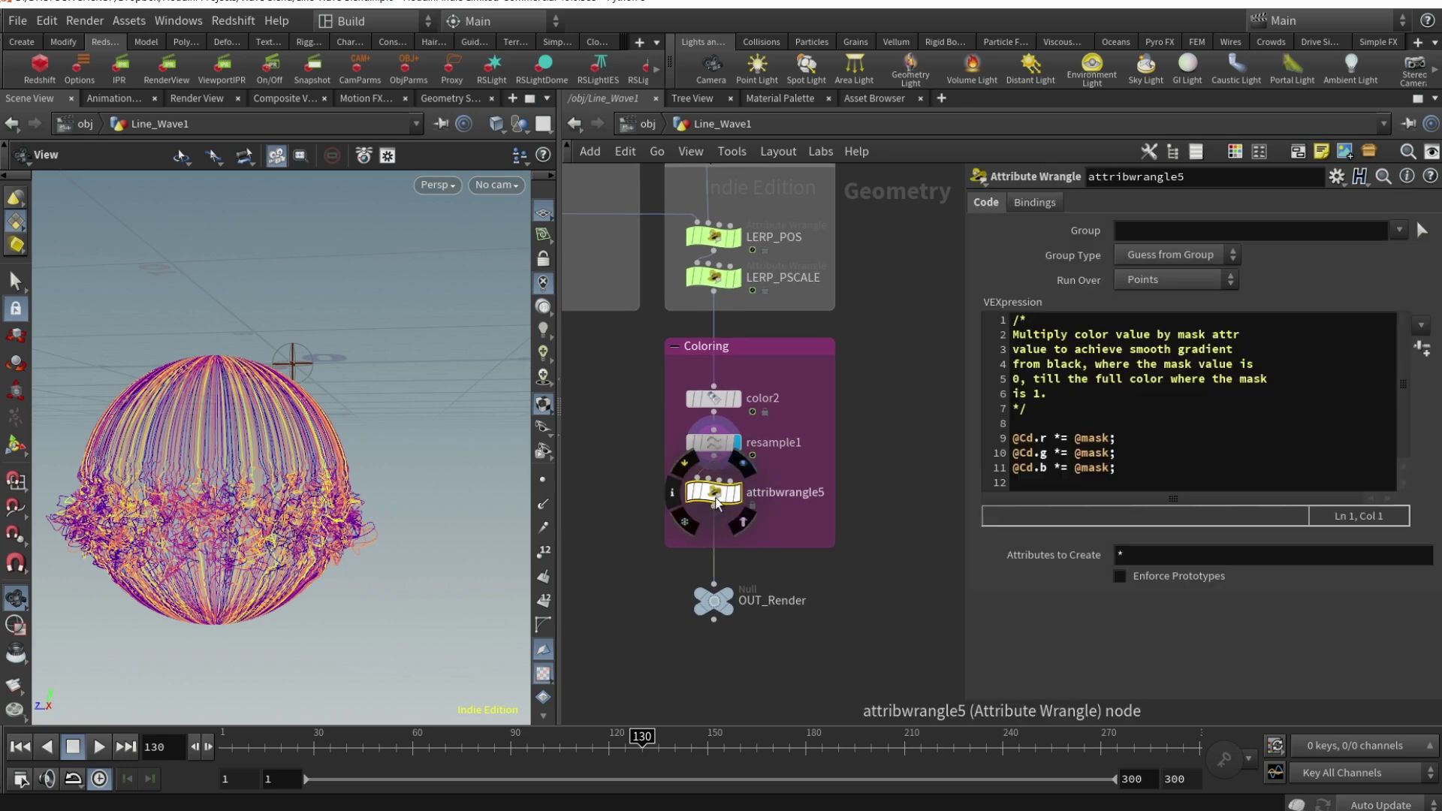
drag(717, 501, 717, 520)
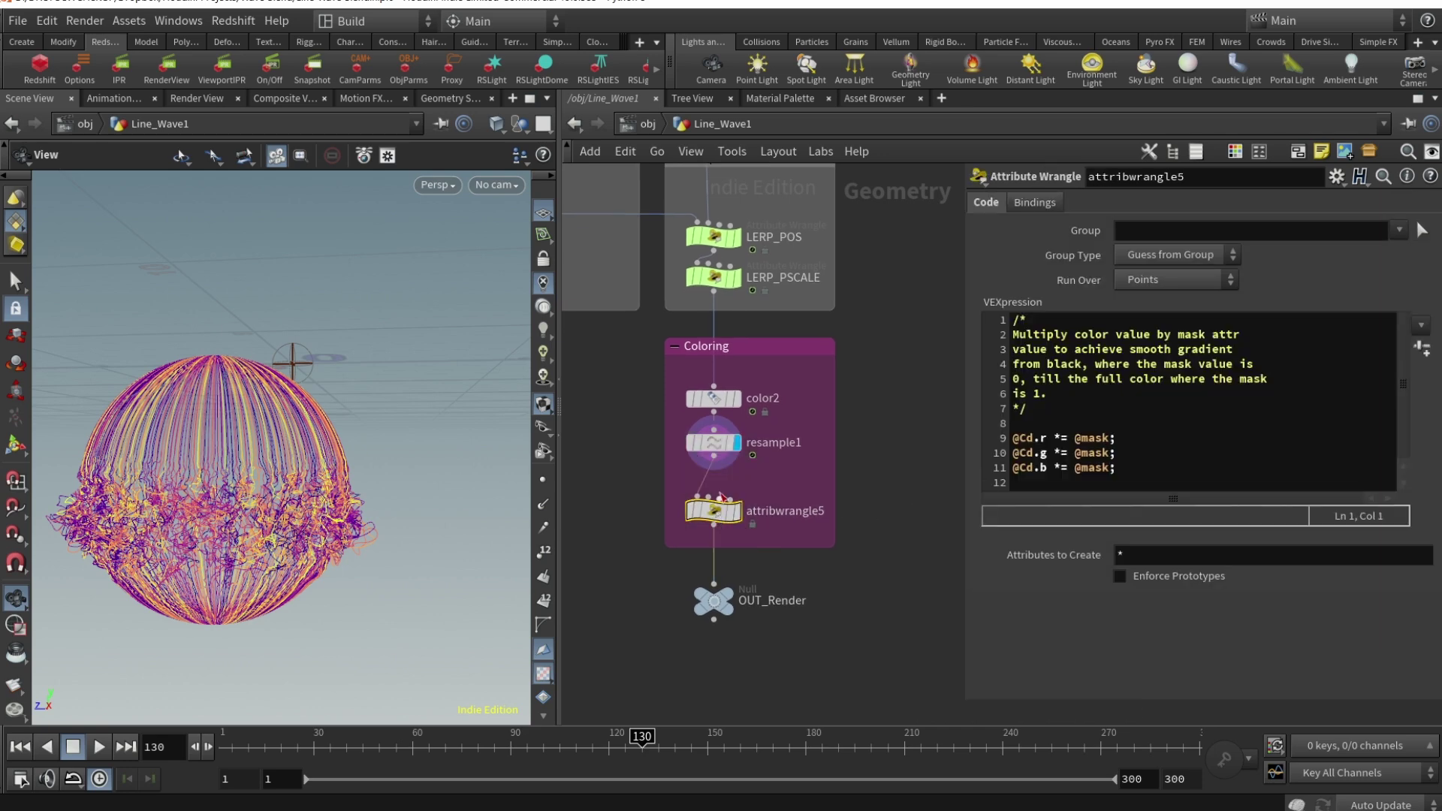
click(1098, 412)
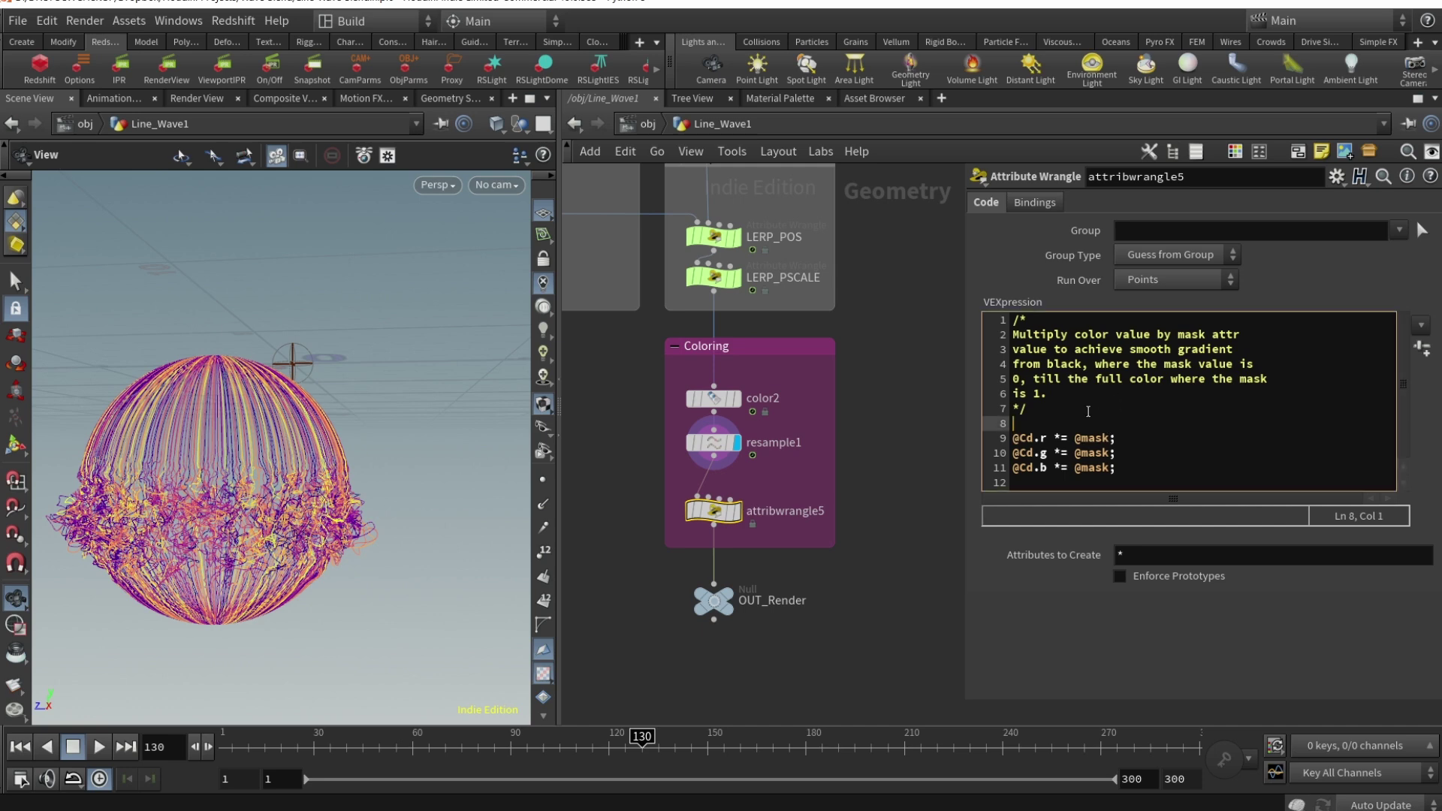
click(1024, 334)
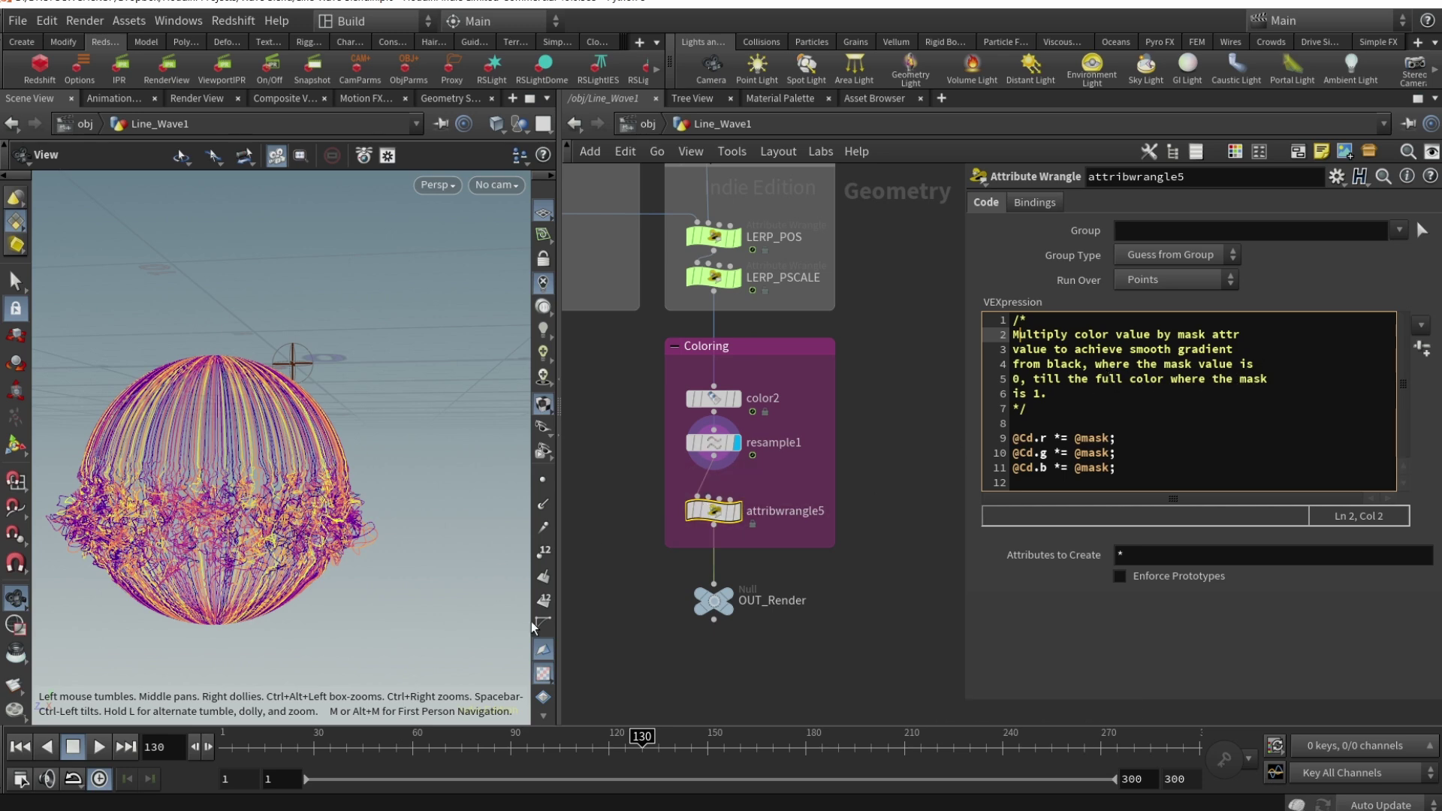
click(1015, 437)
drag(1014, 438, 1046, 438)
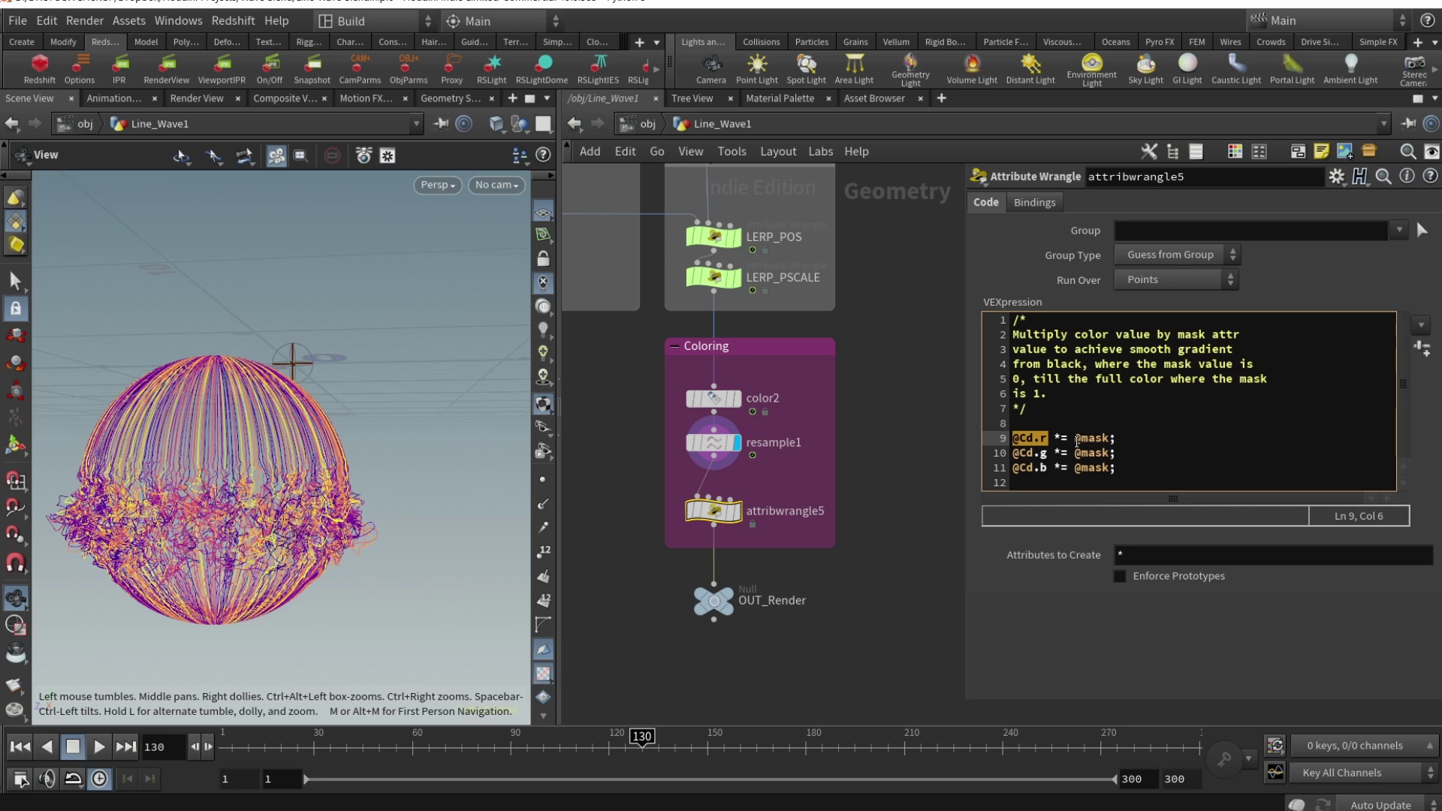
click(737, 515)
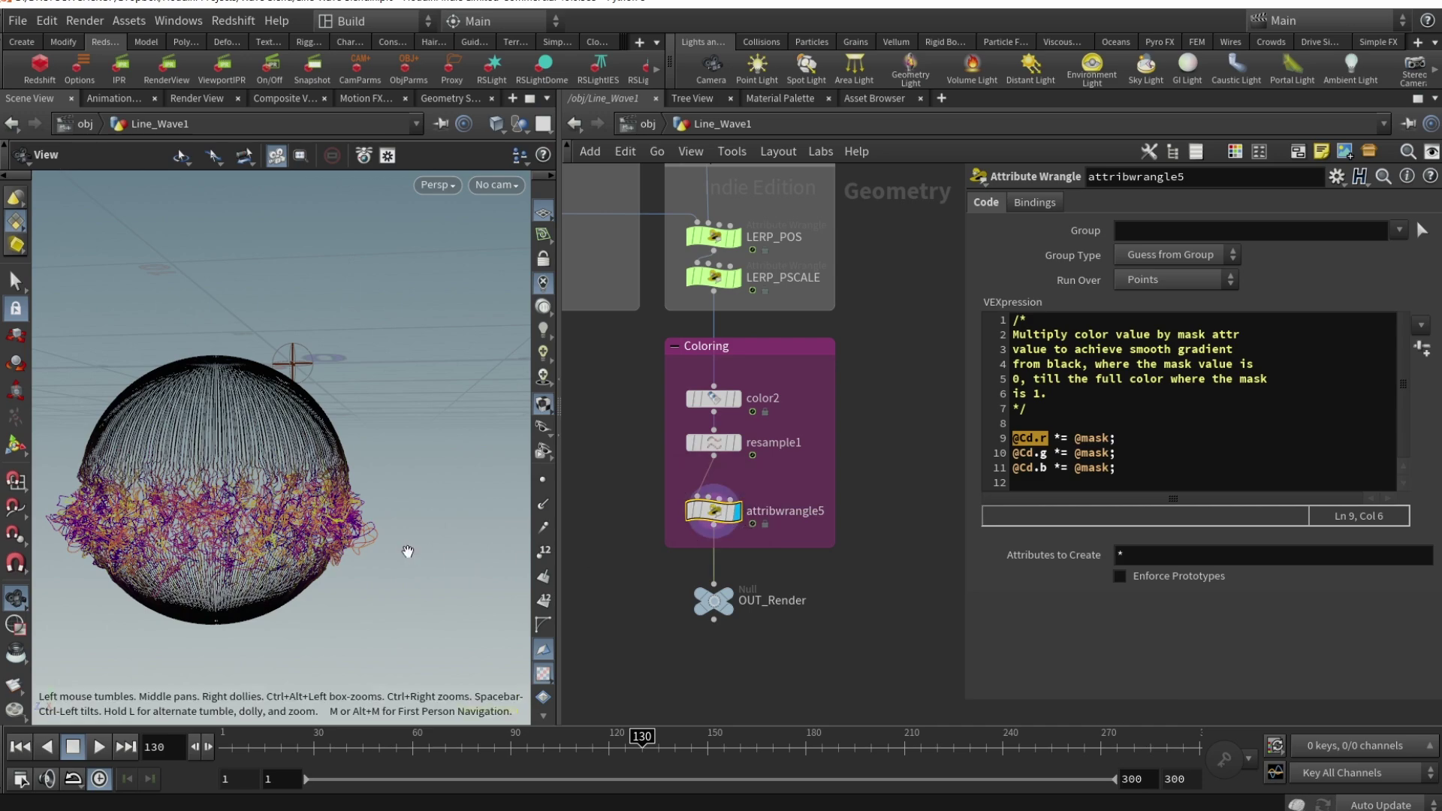
scroll(251, 483, up, 10)
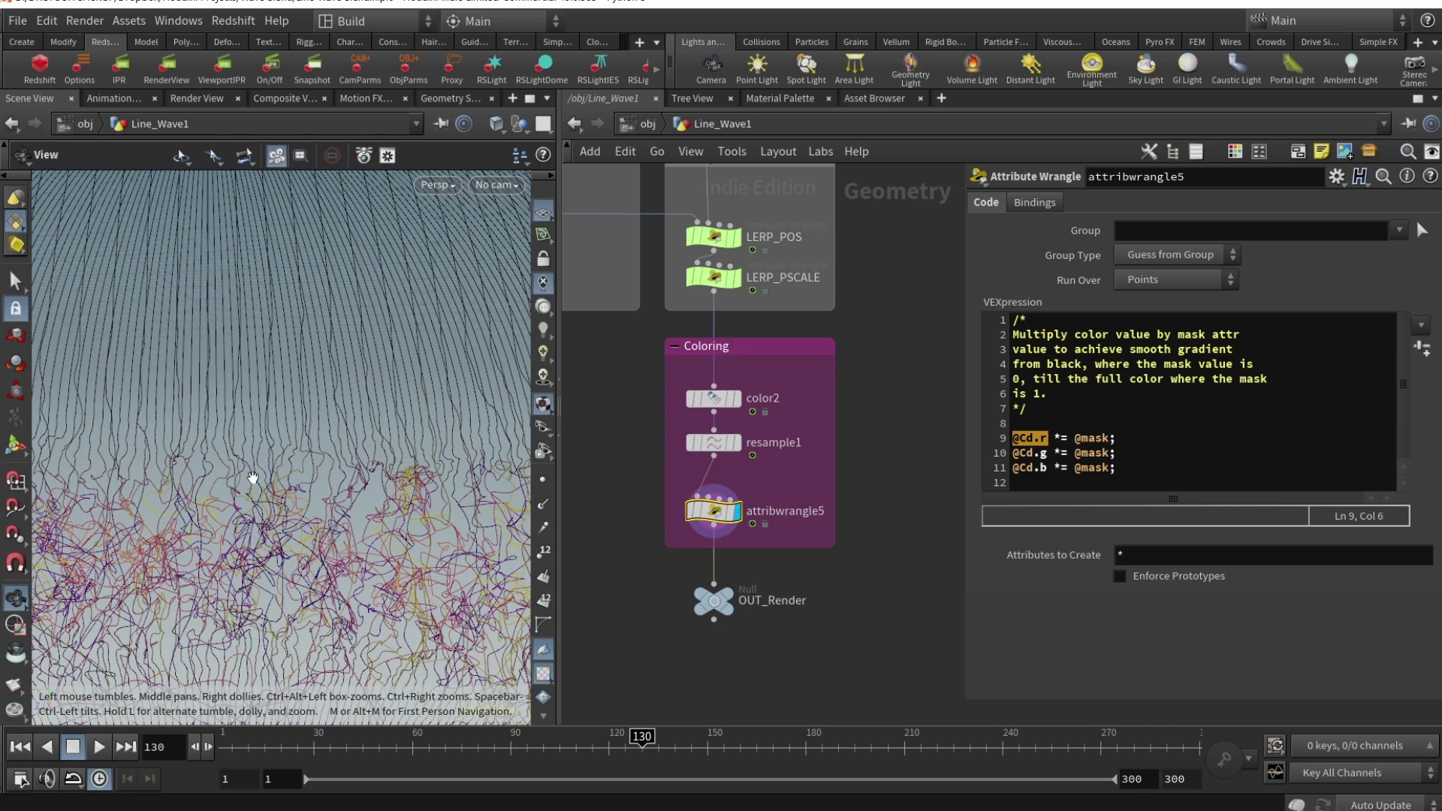
scroll(268, 476, up, 10)
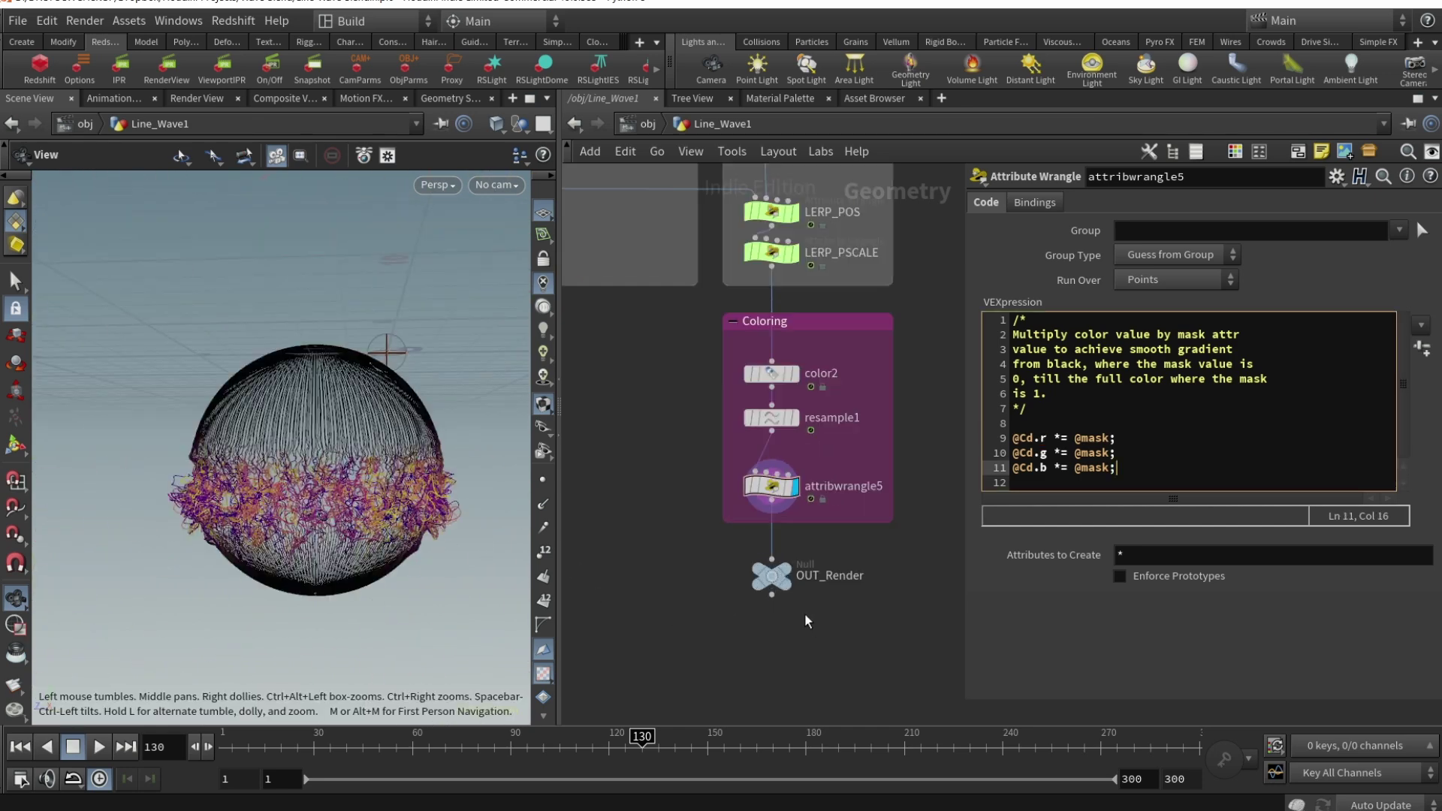
Step: Go up to /obj and check Line_Wave1's Redshift OBJ strand and Render material settings
click(773, 577)
scroll(811, 618, down, 5)
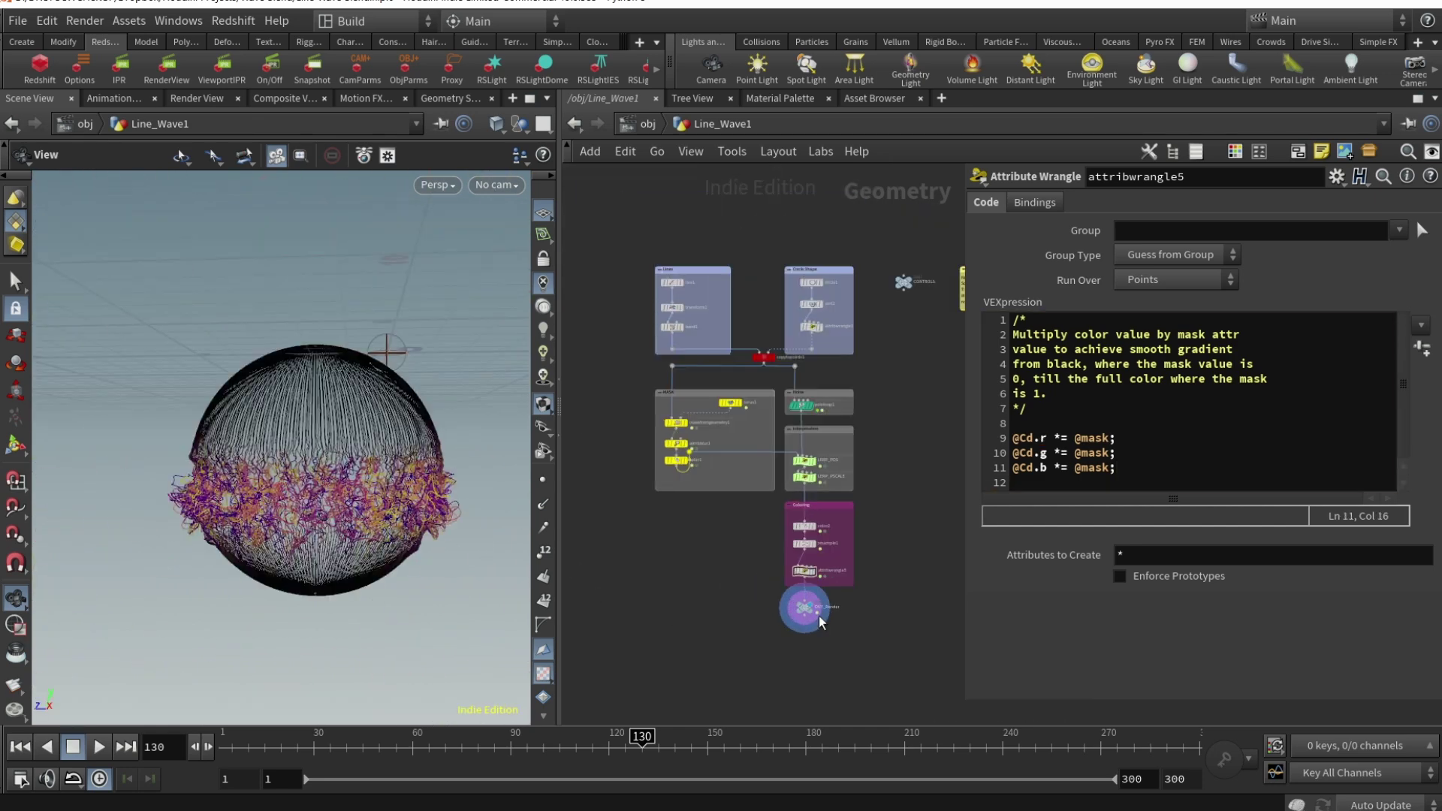
click(628, 120)
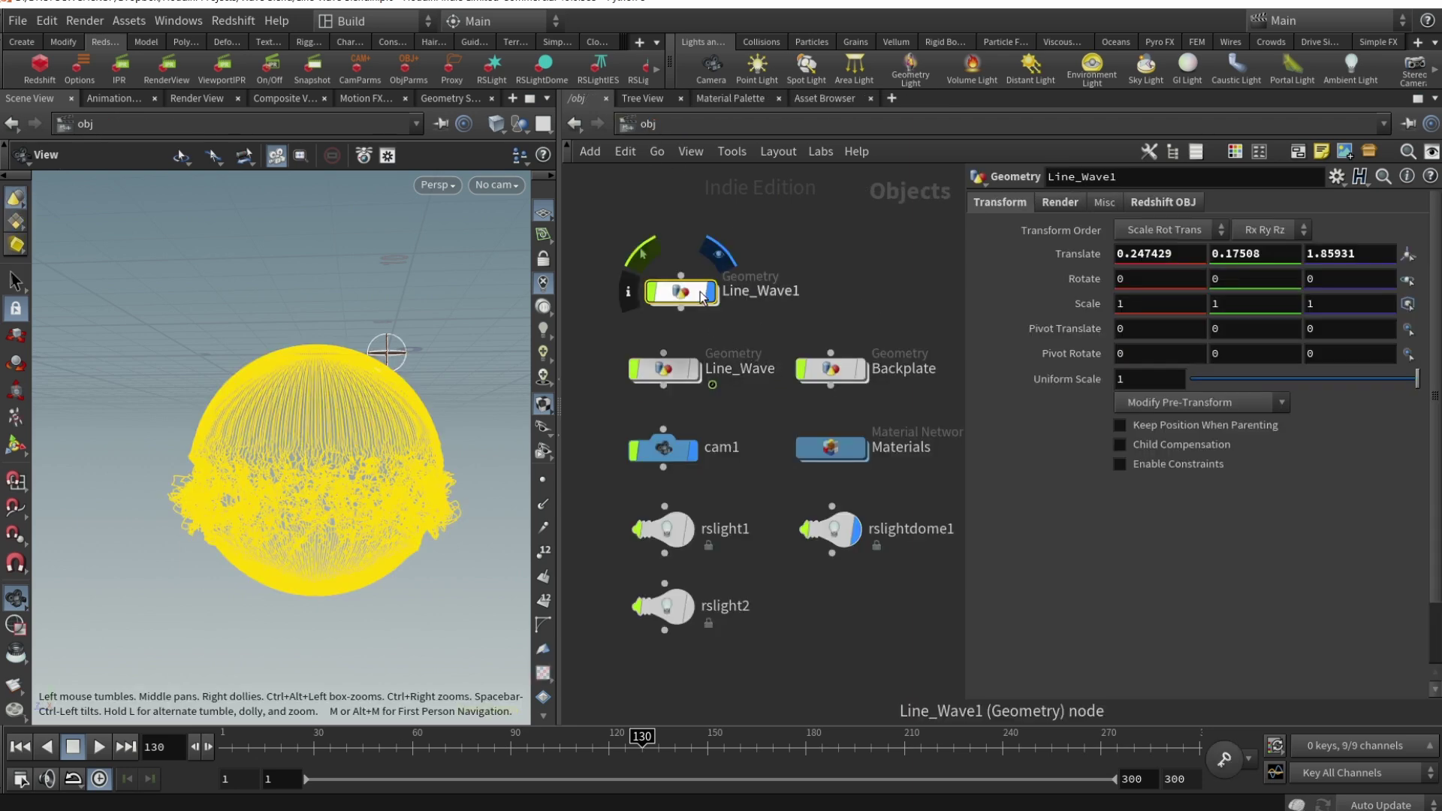
click(1162, 203)
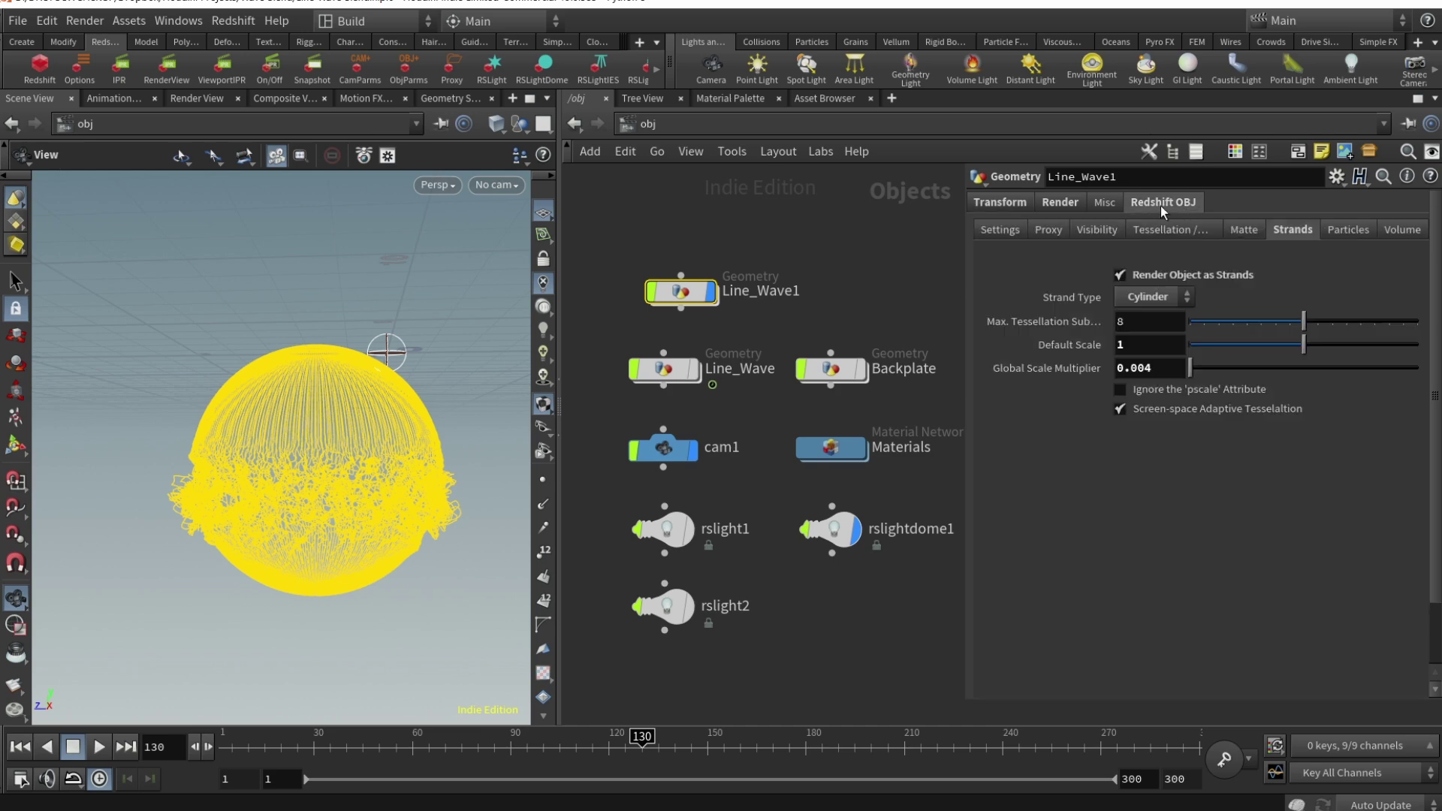
click(1060, 202)
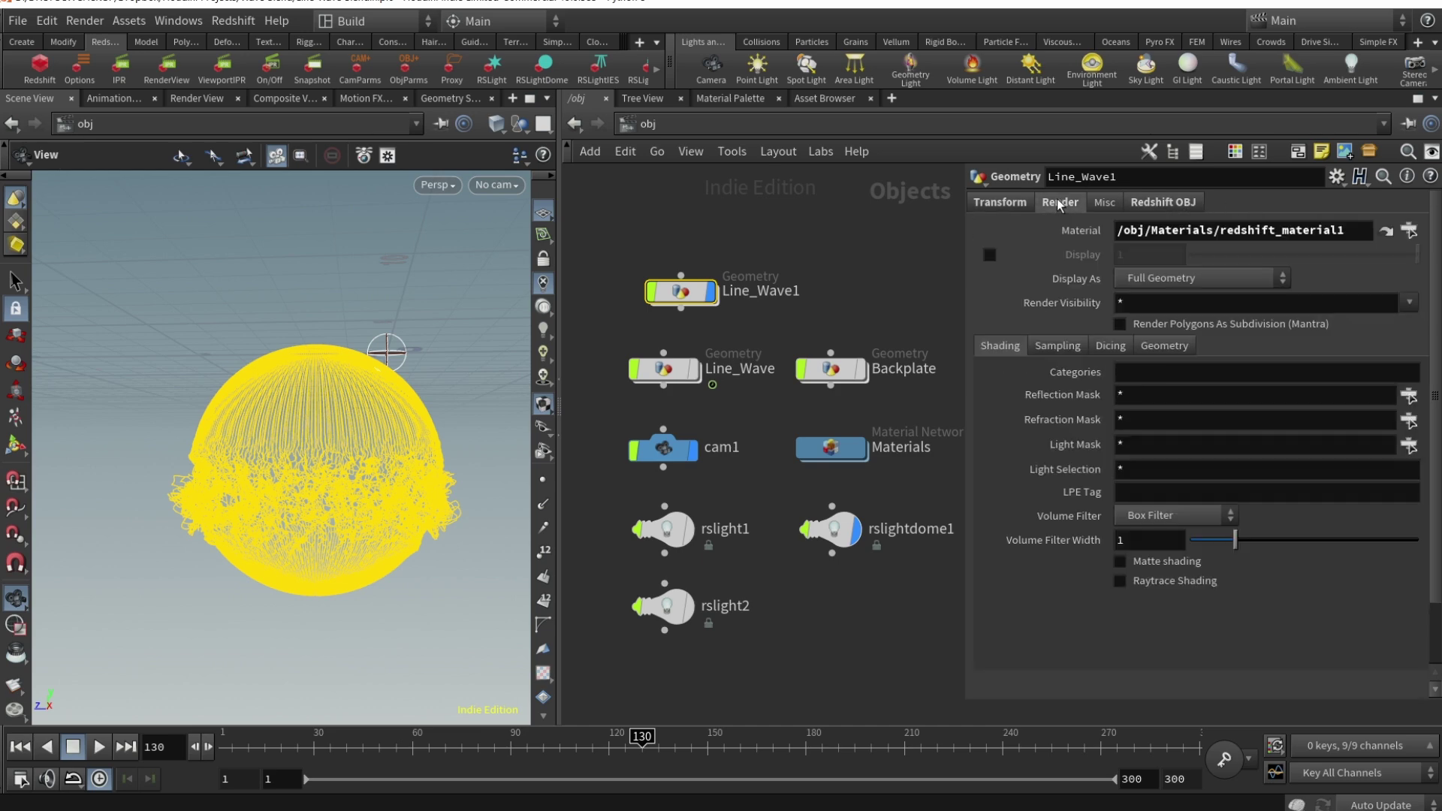
Step: Inside Materials, inspect the Cd point attribute lookup, Material4, Material5 and both Redshift material outputs
click(830, 451)
double_click(830, 451)
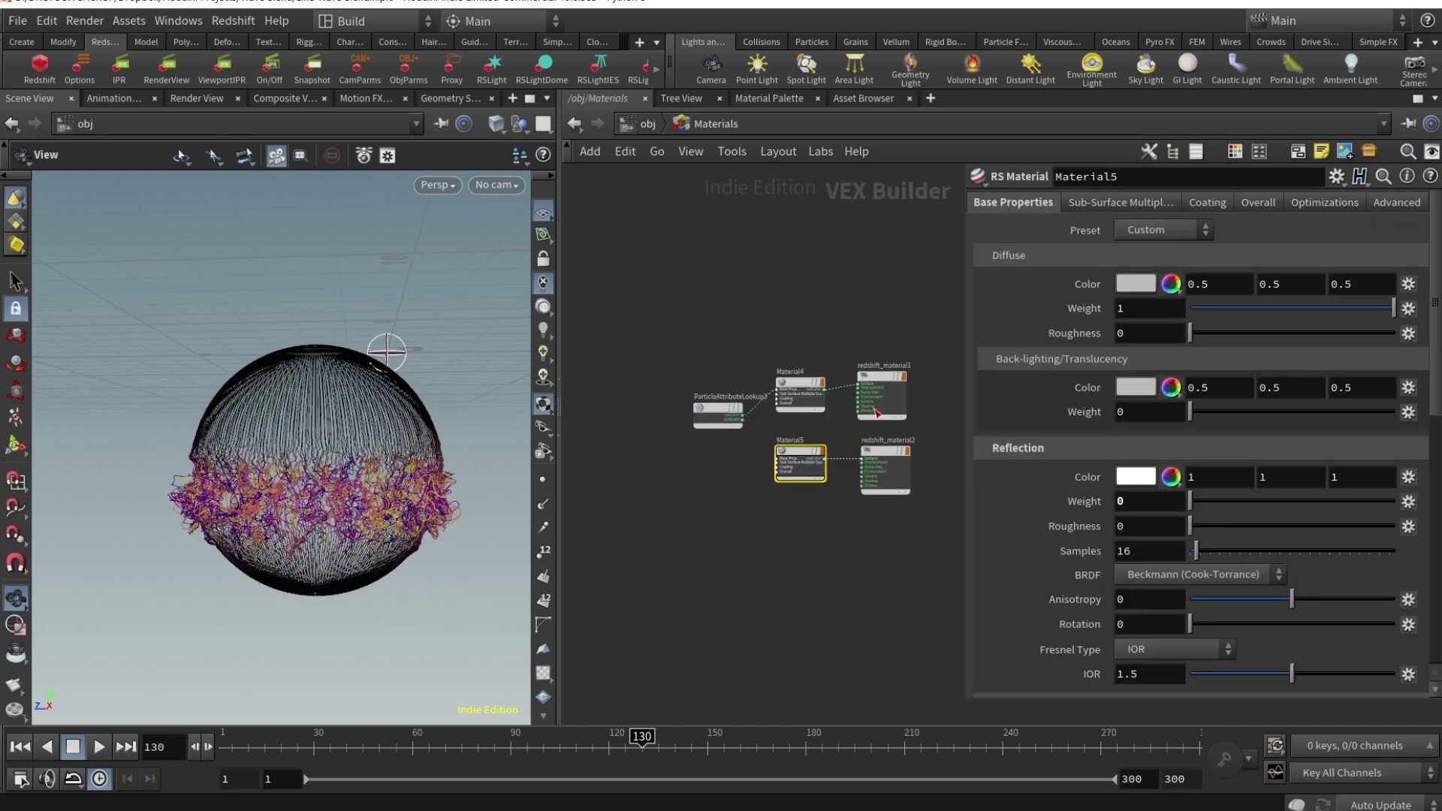
click(612, 383)
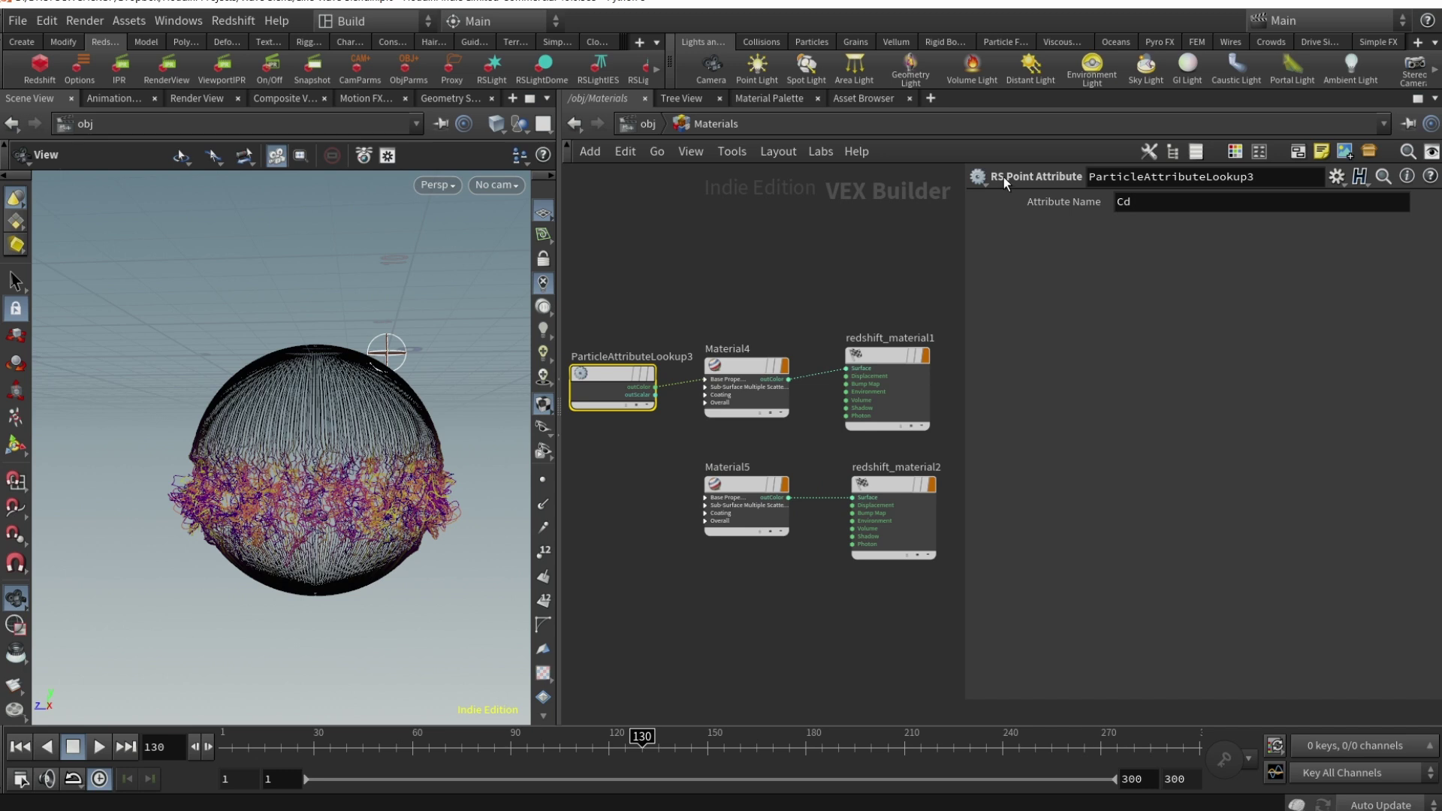
click(1127, 201)
click(736, 368)
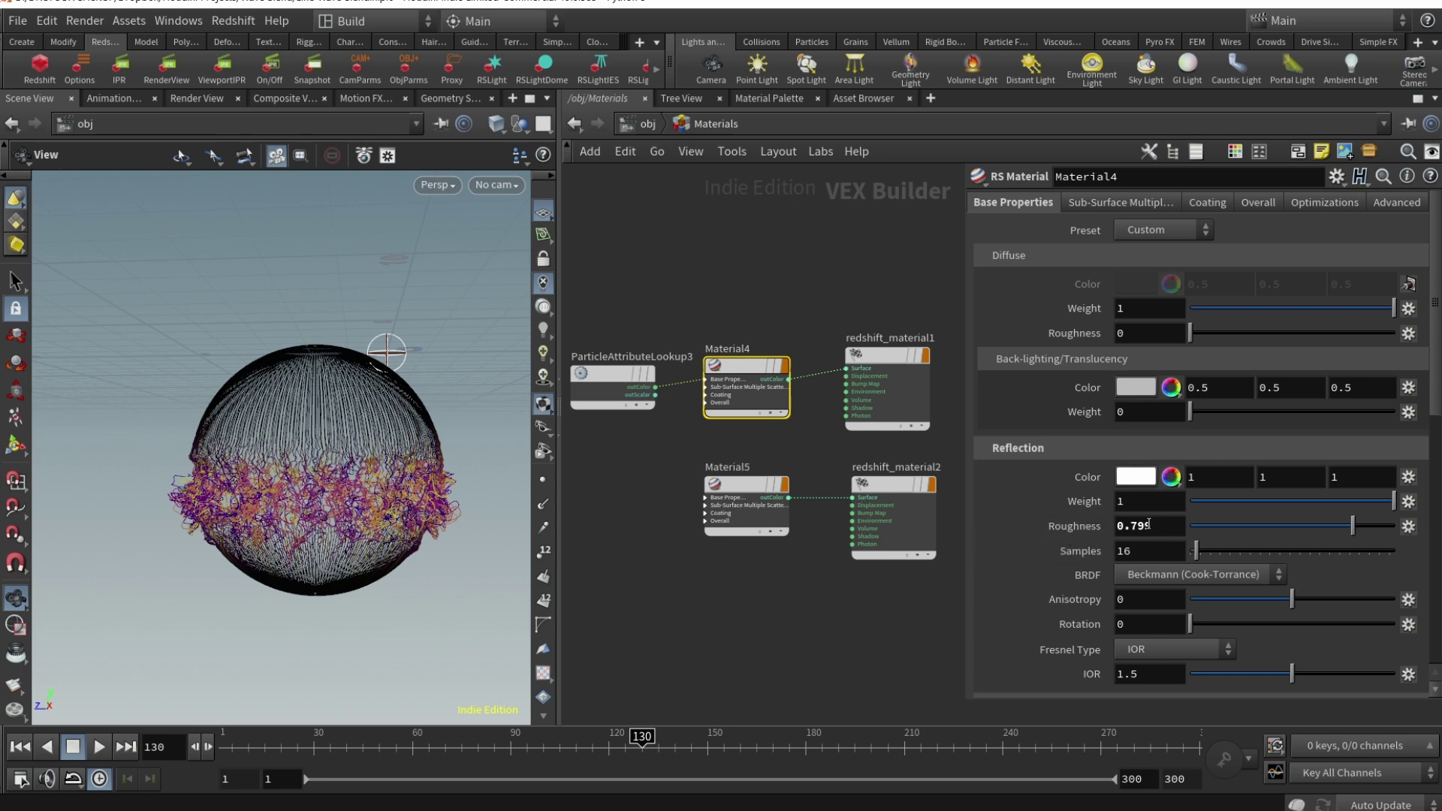
click(899, 364)
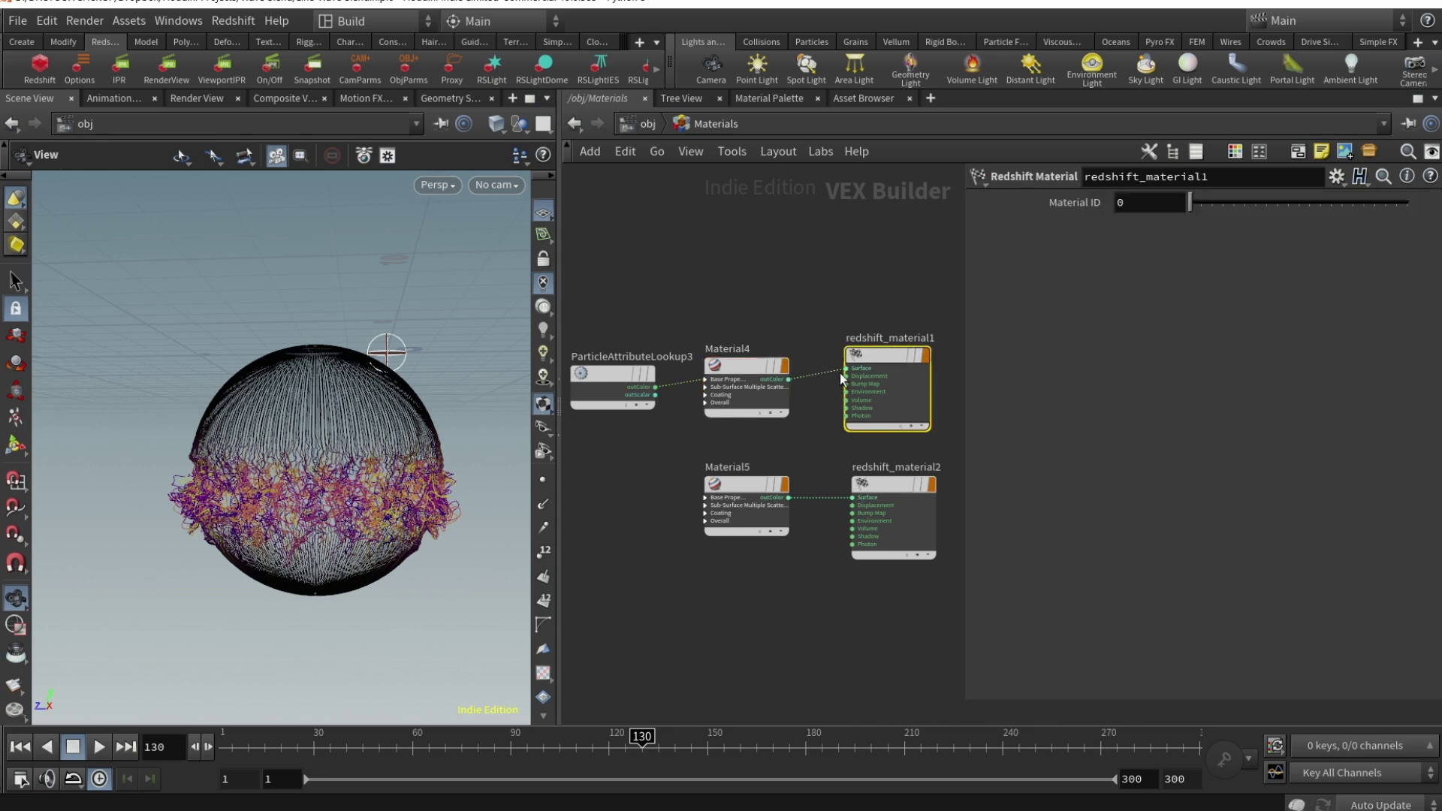
click(755, 480)
click(878, 487)
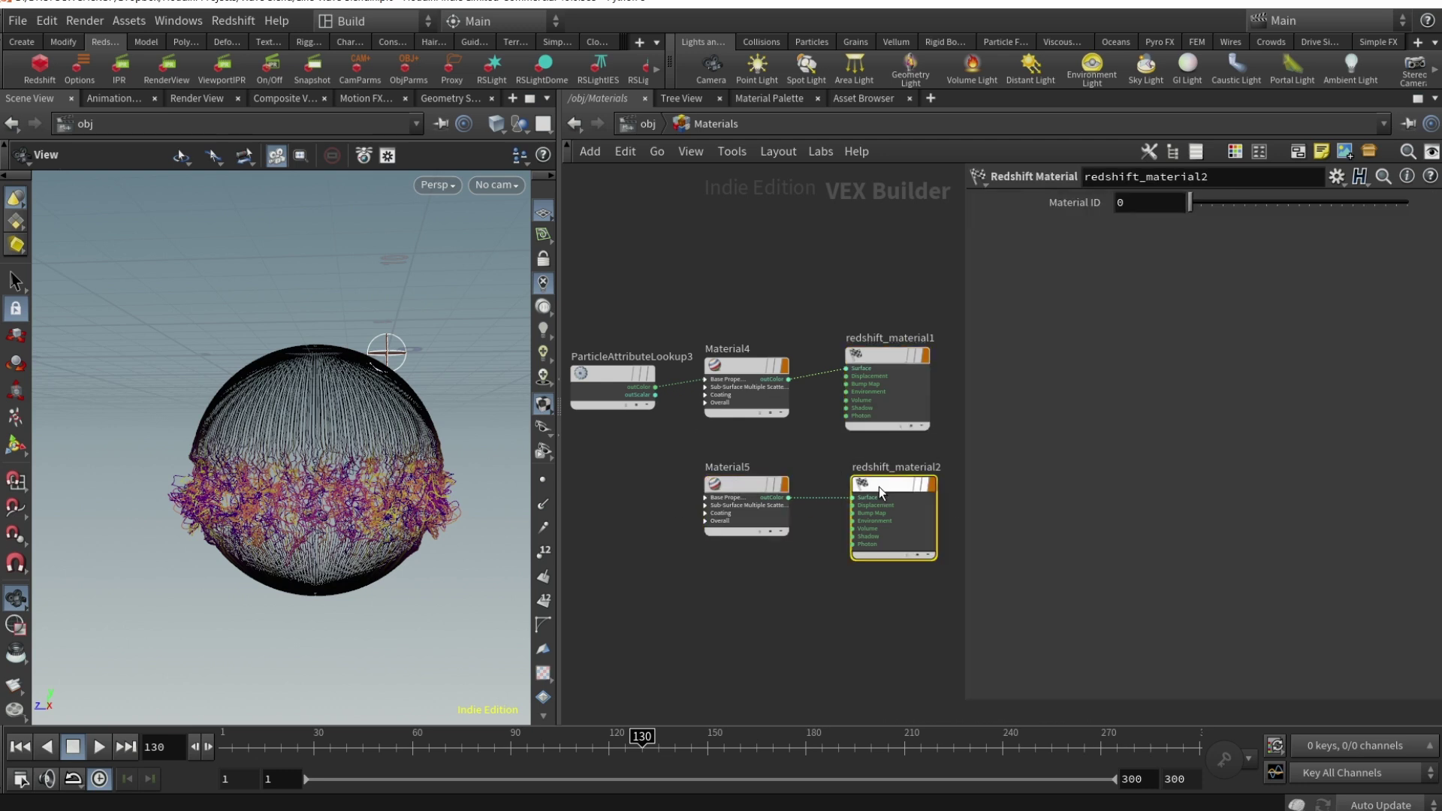
click(742, 480)
click(894, 526)
Step: Select Line_Wave1, check its material path, then view its cylinder strands with 0.004 scale multiplier
click(639, 125)
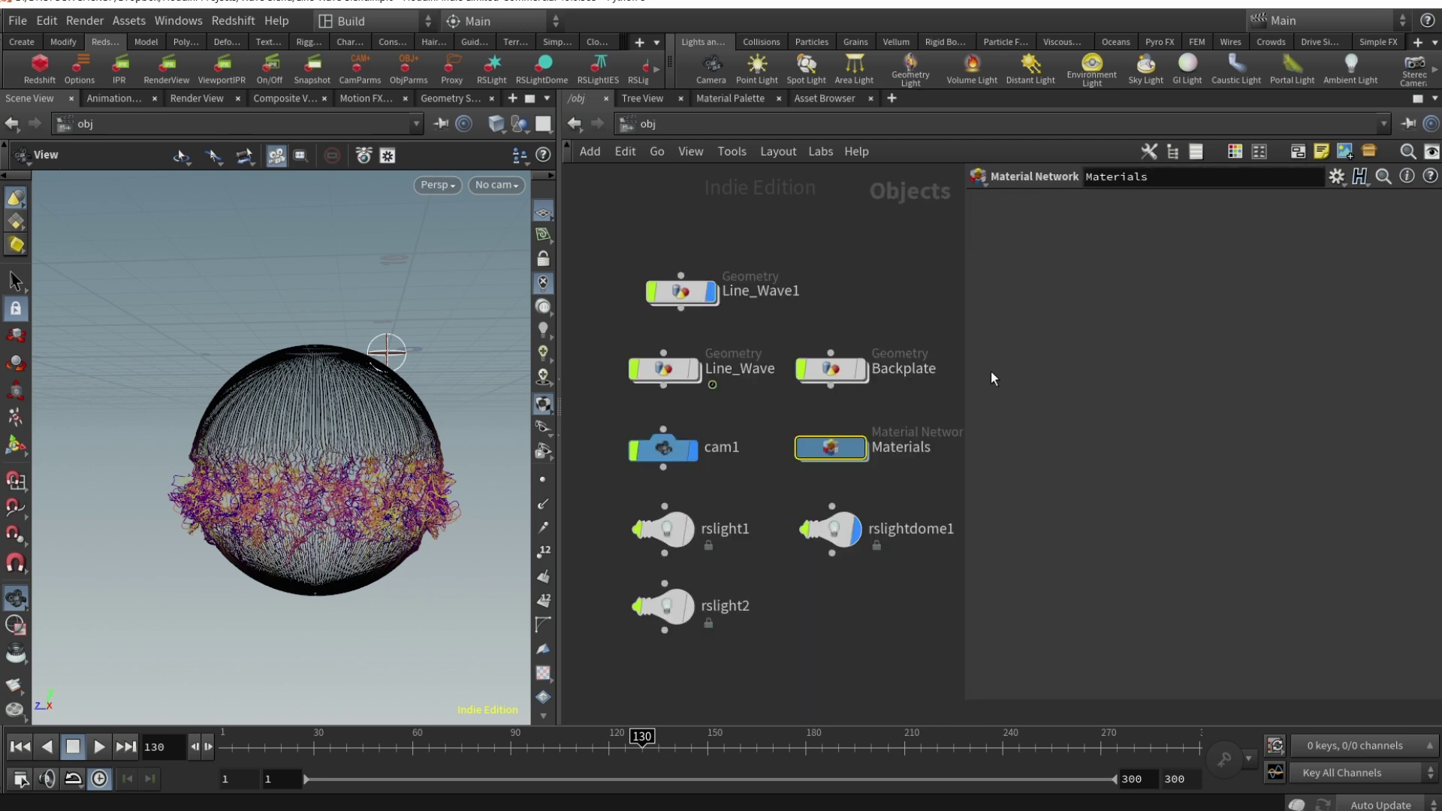
click(680, 291)
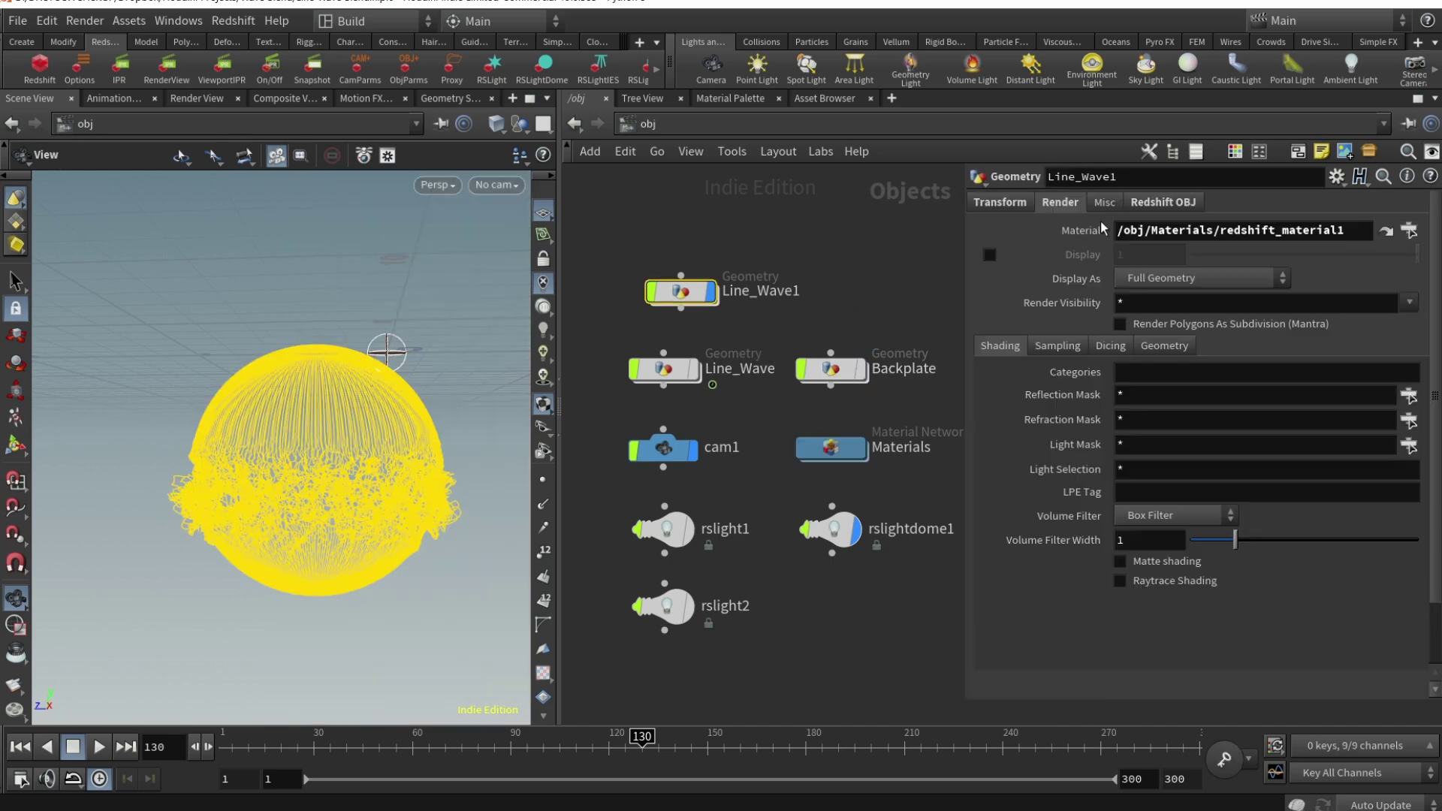
triple_click(1231, 230)
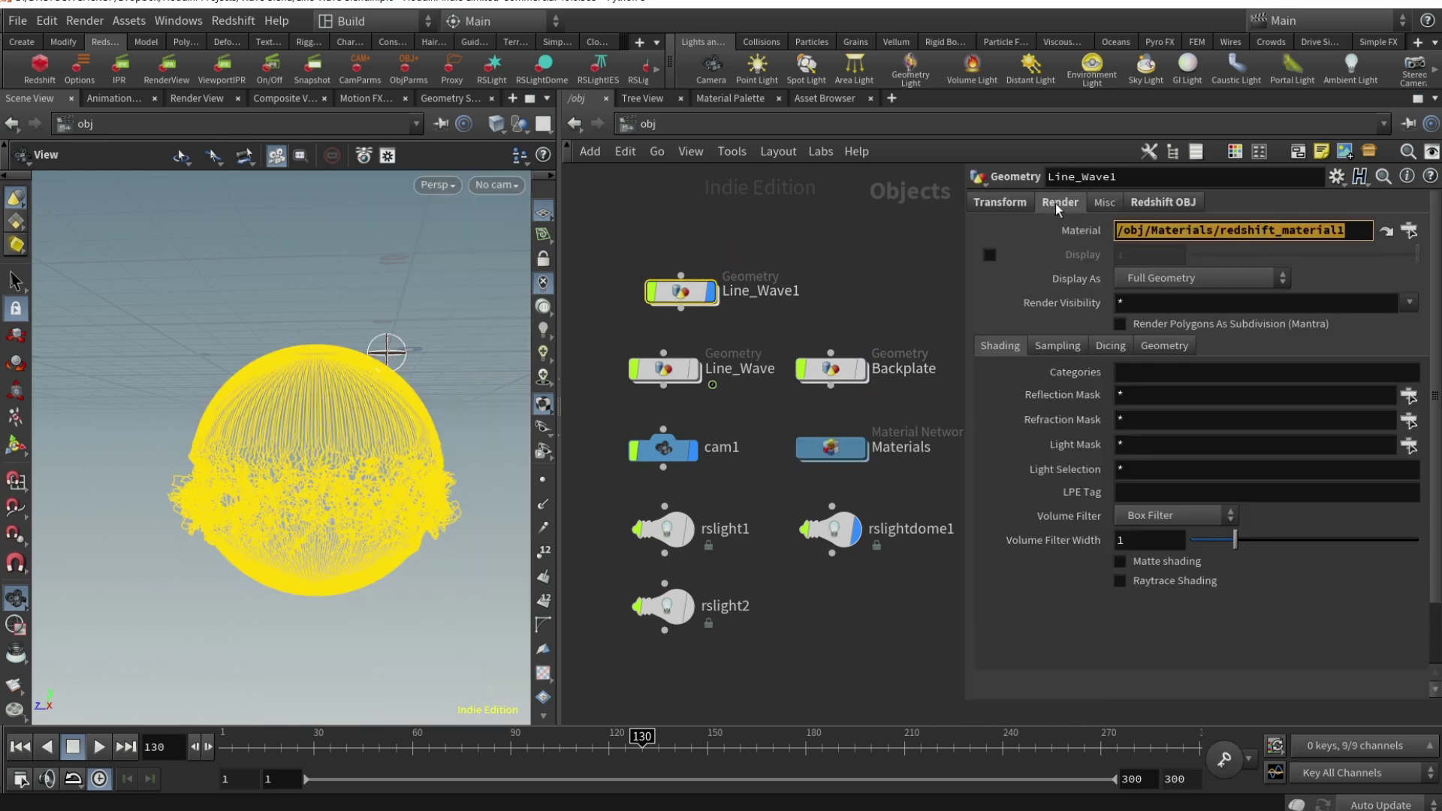
click(1162, 203)
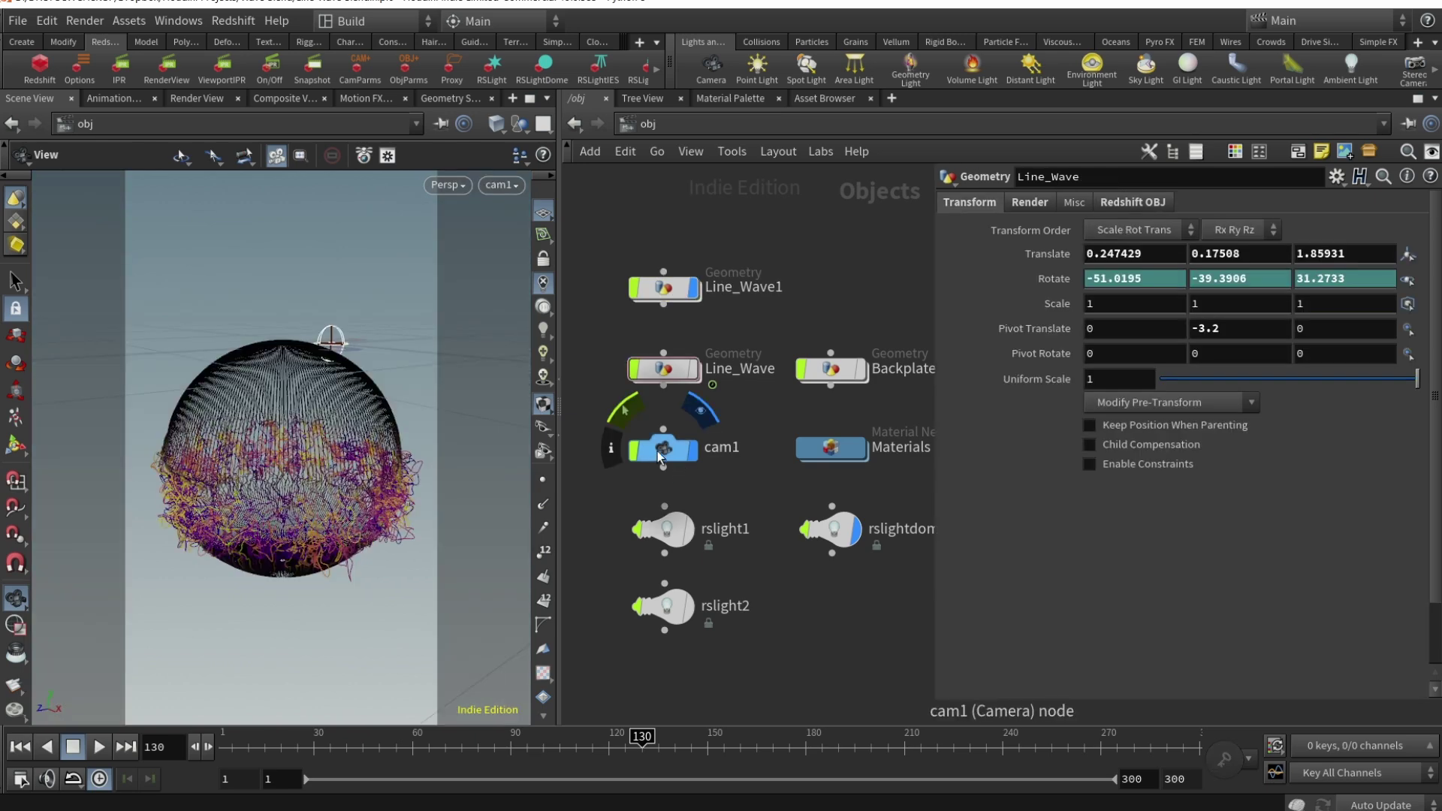
Step: Select cam1 from the viewport camera menu and review its transform and Redshift PostFX settings
click(499, 187)
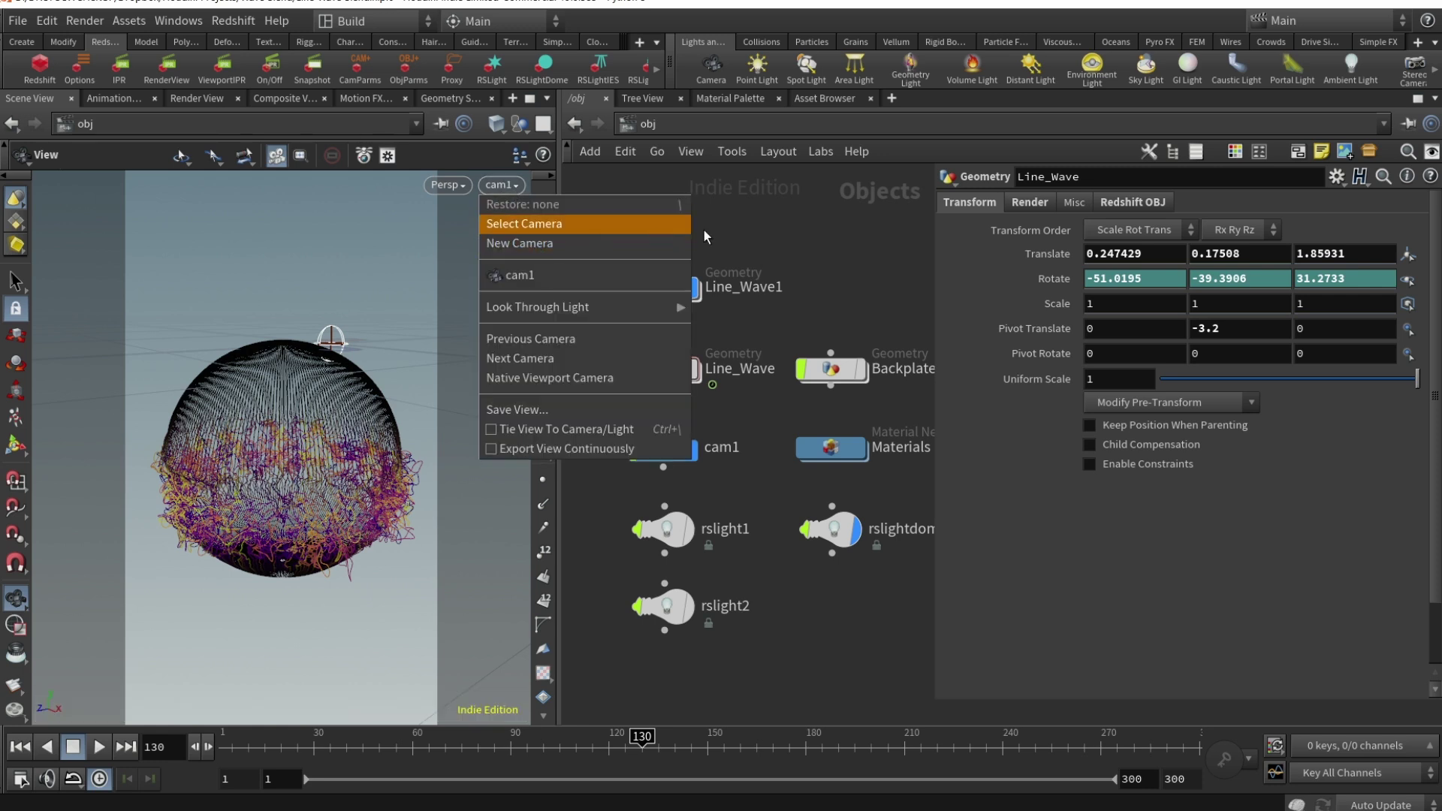
click(675, 223)
click(663, 450)
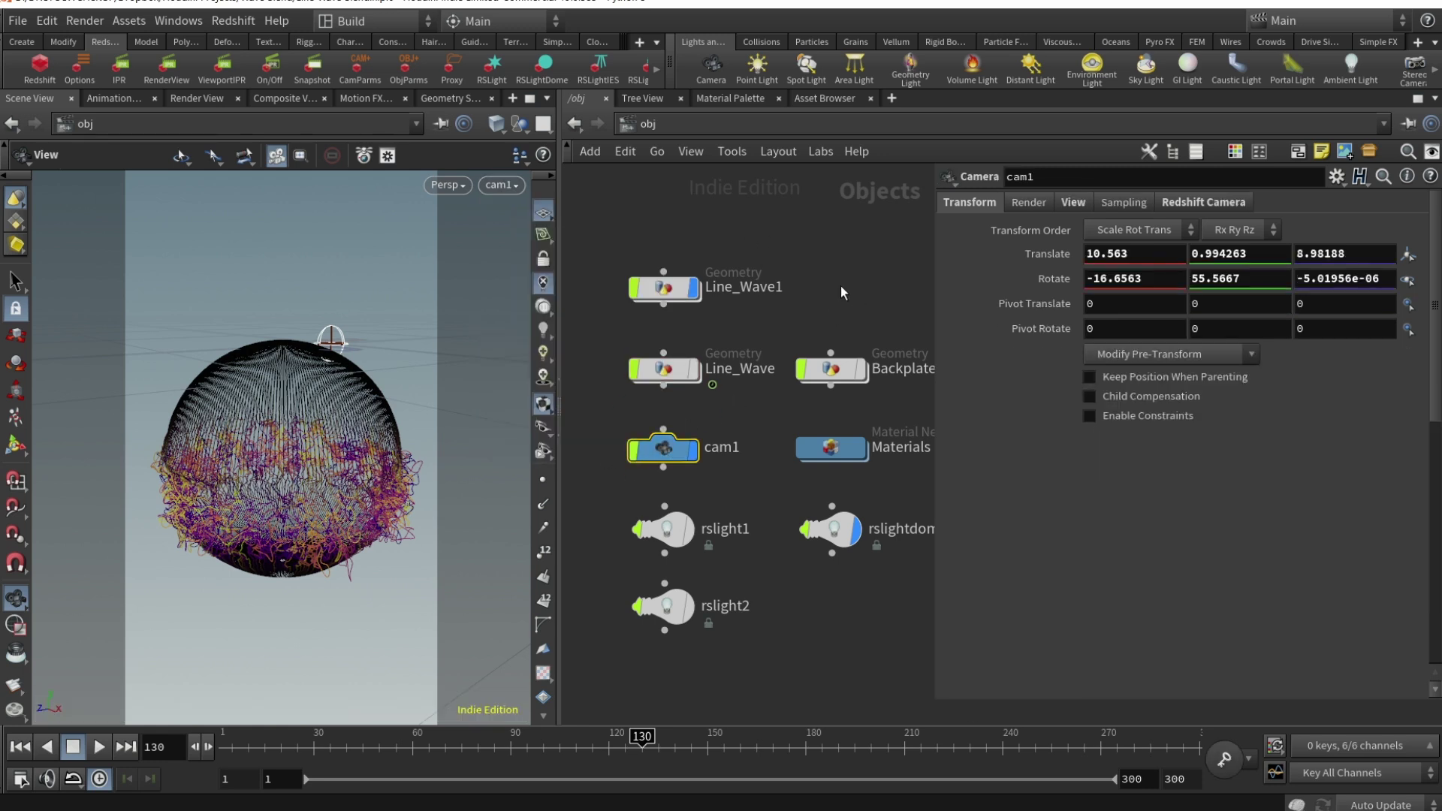
click(1202, 203)
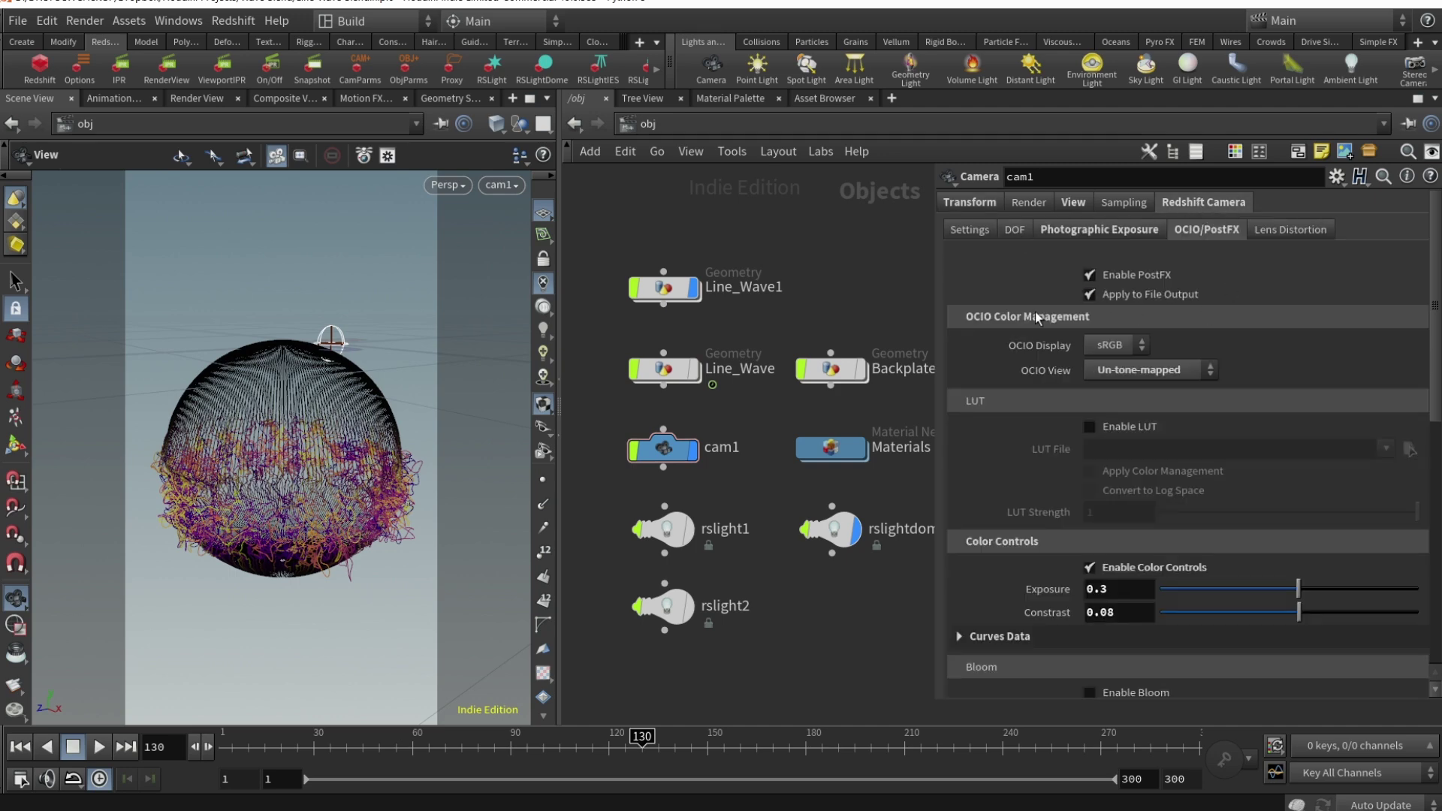
click(957, 201)
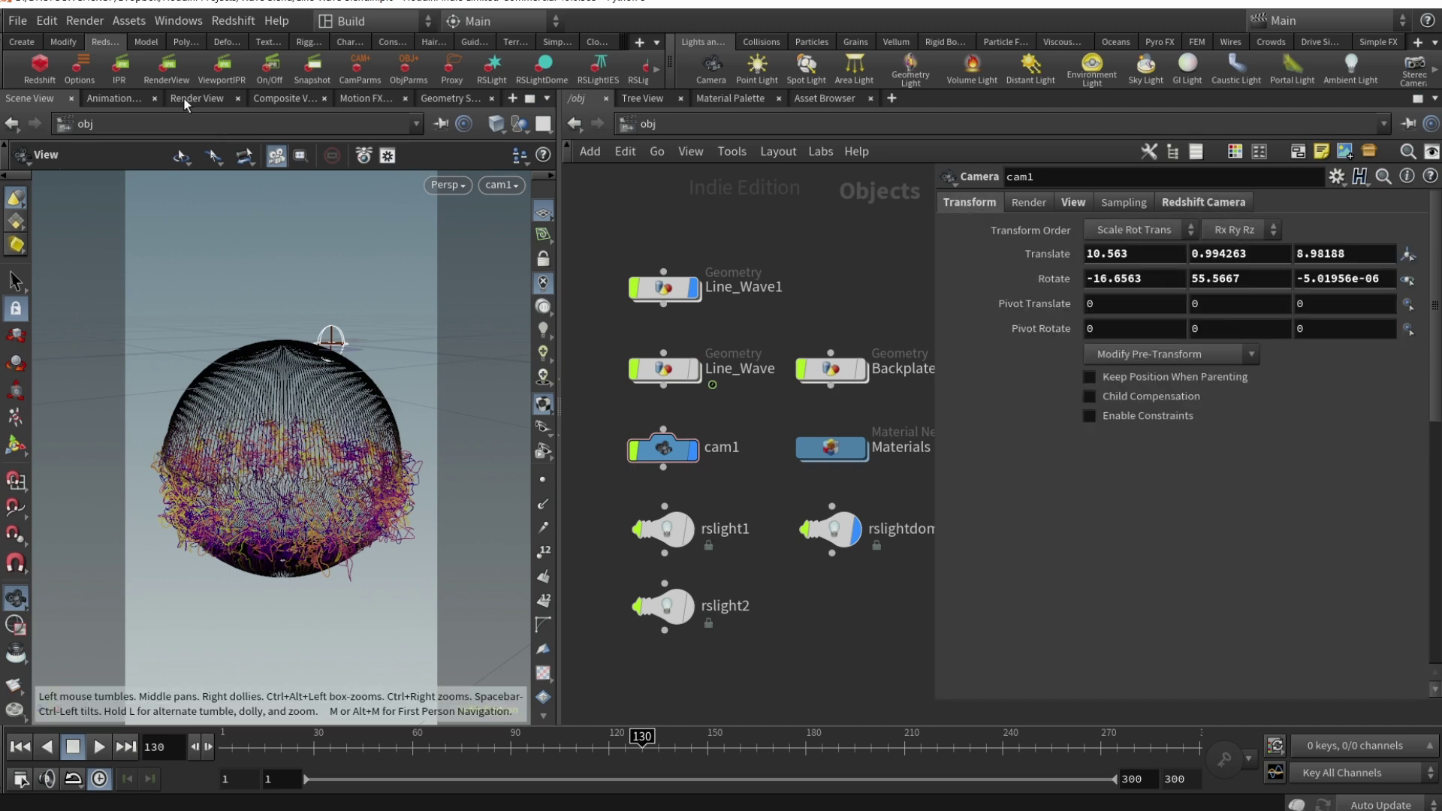
Step: Launch the Redshift RenderView, lock the viewport to cam1, frame the sphere, and enter Line_Wave1
click(168, 68)
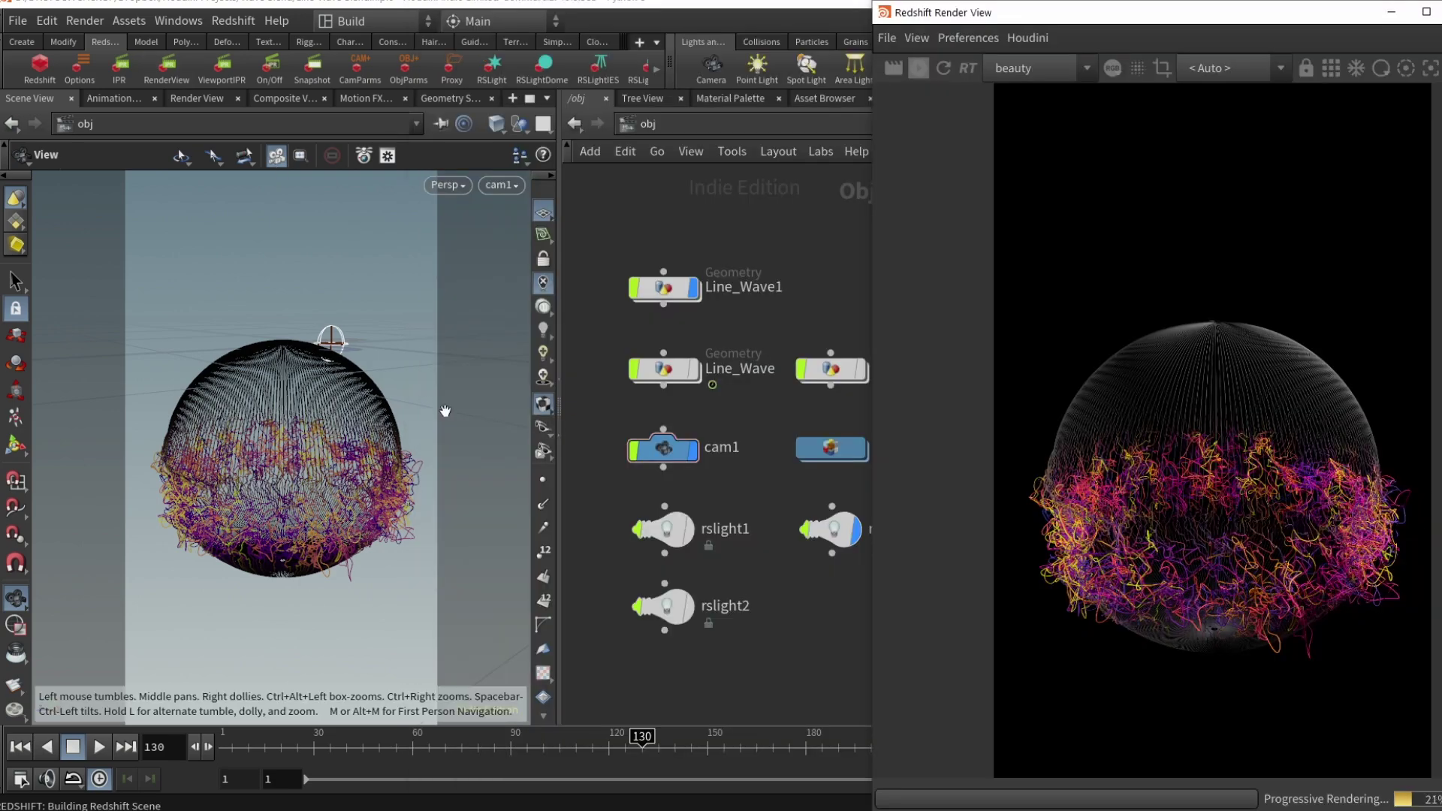
click(543, 258)
drag(285, 421, 352, 433)
scroll(352, 434, up, 5)
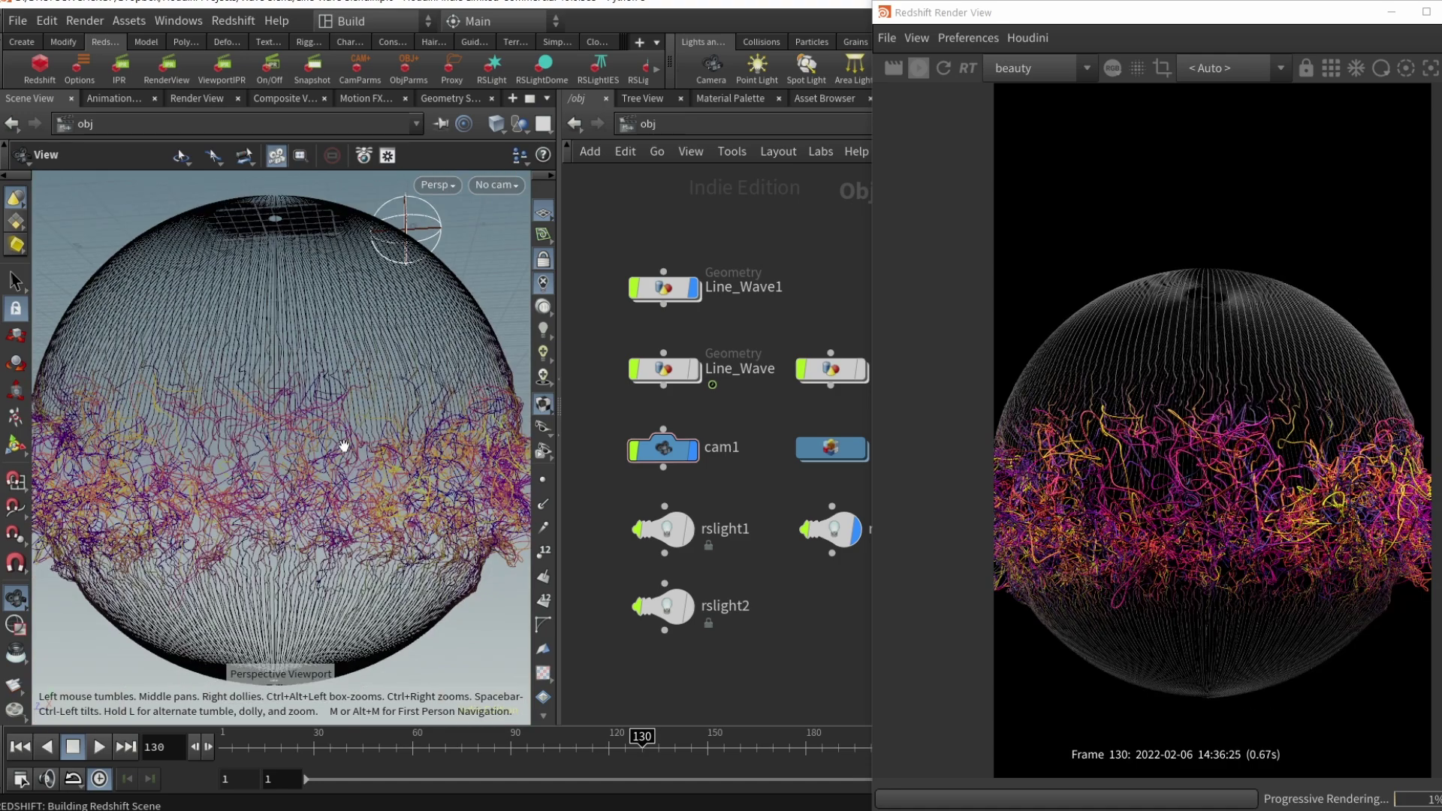
middle_drag(818, 314, 764, 326)
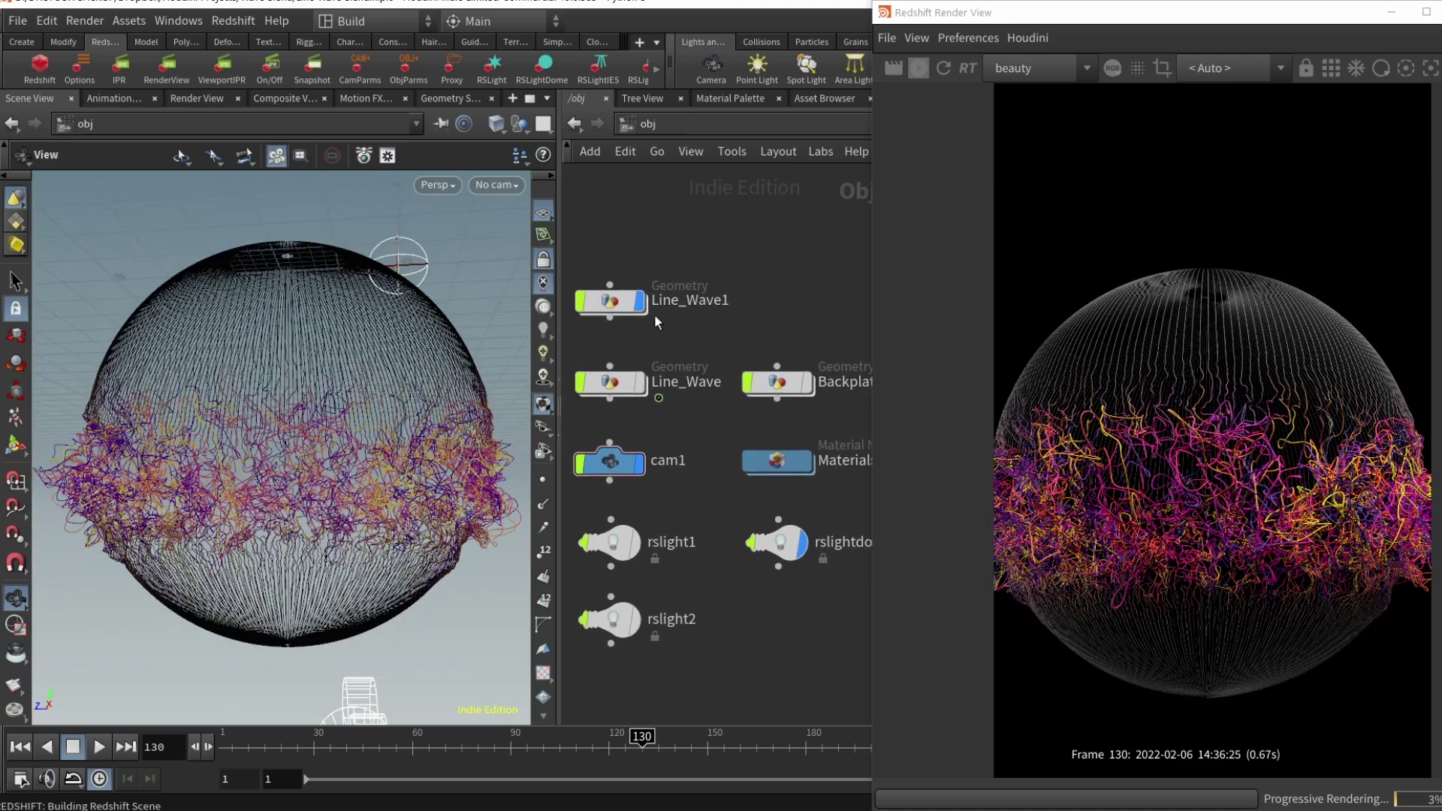
click(632, 309)
double_click(631, 307)
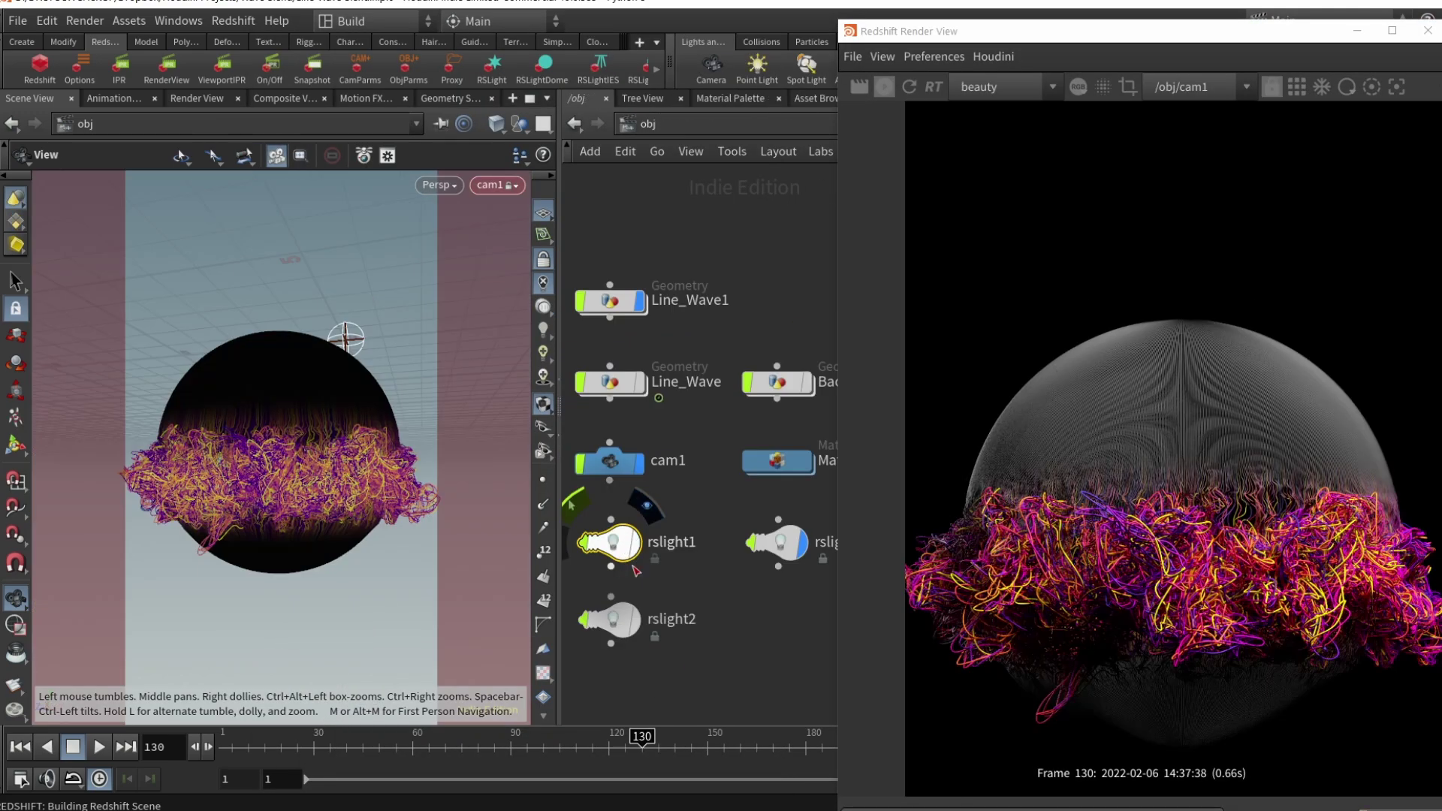
Step: Inspect rslight2's area light settings, then select the rslightdome1 HDRI dome light
click(610, 620)
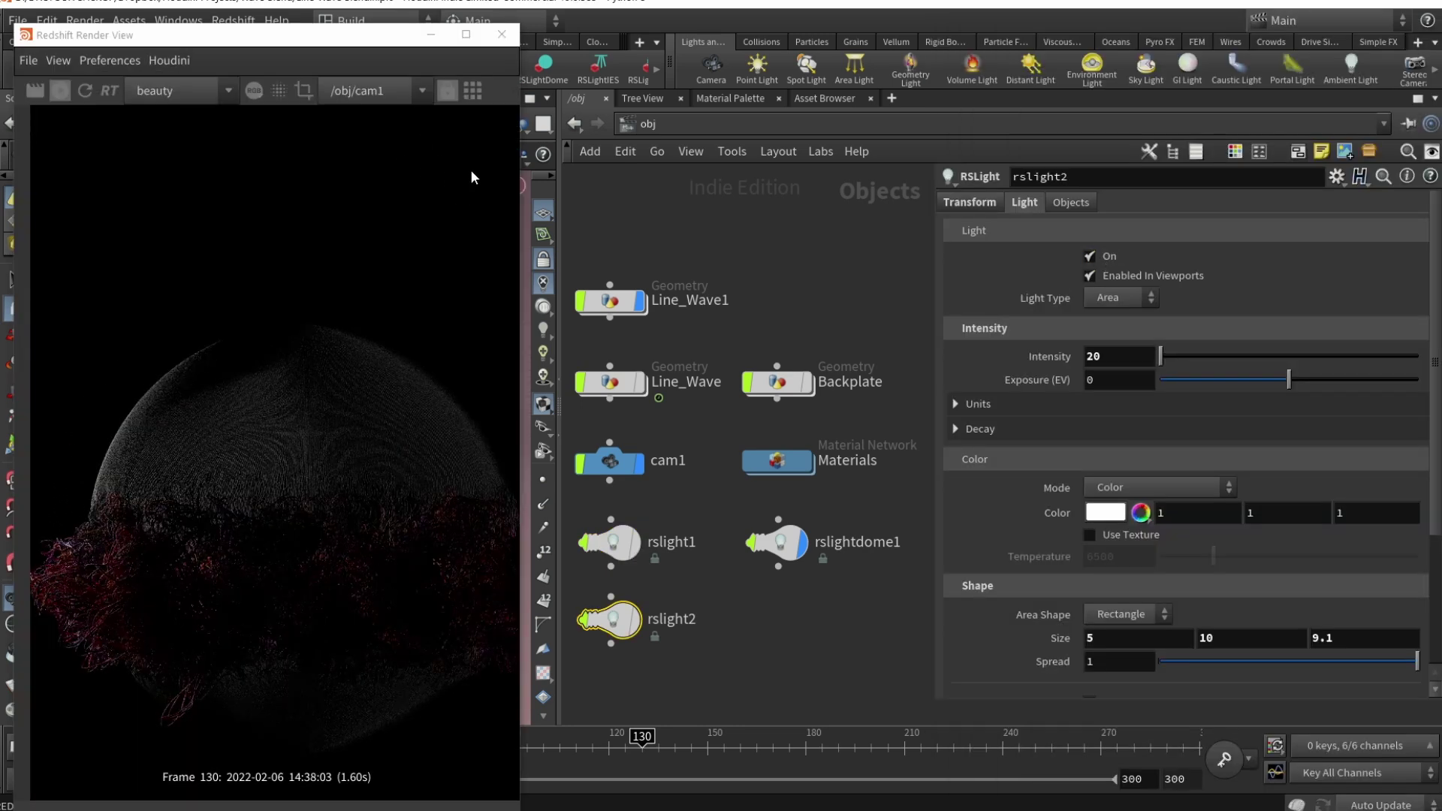
click(777, 542)
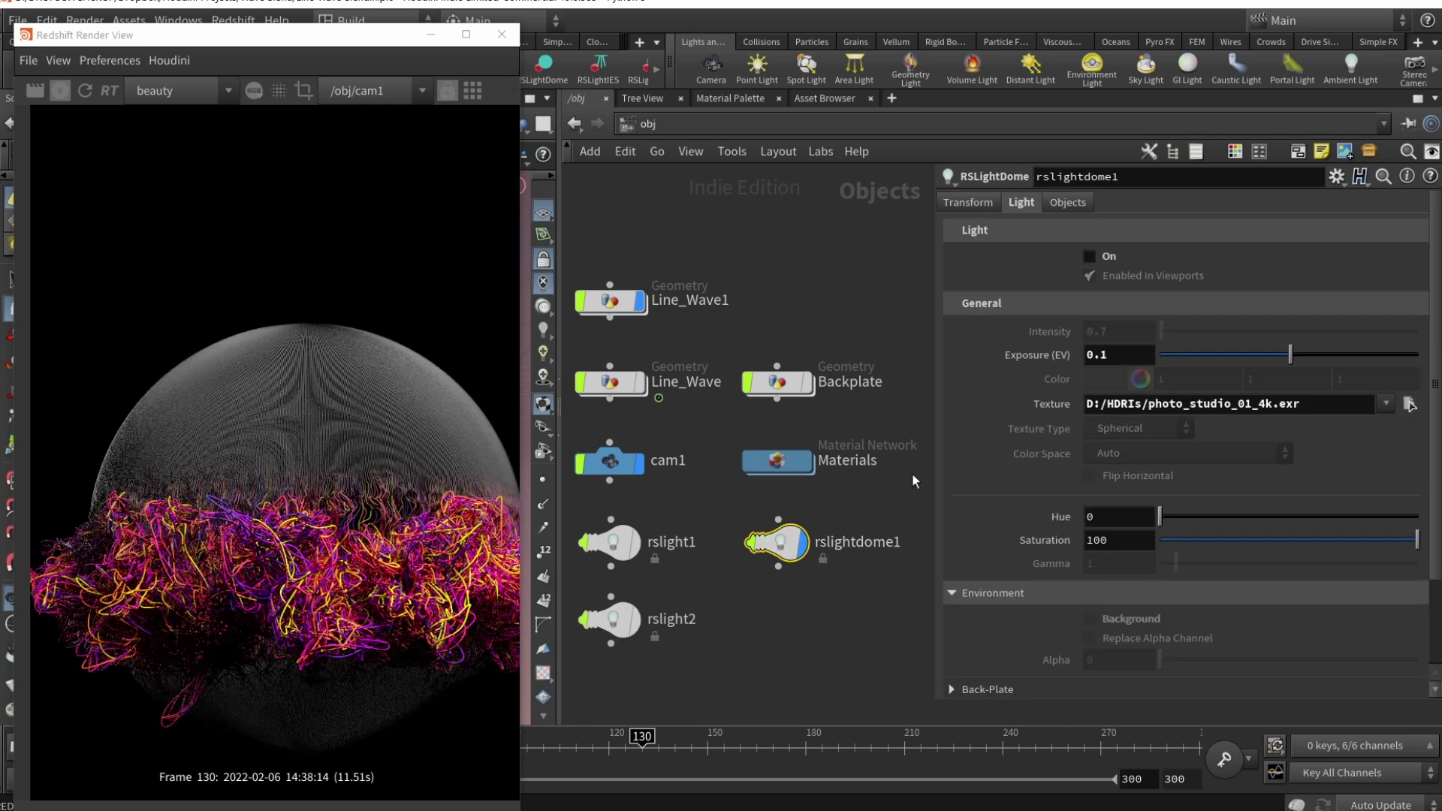